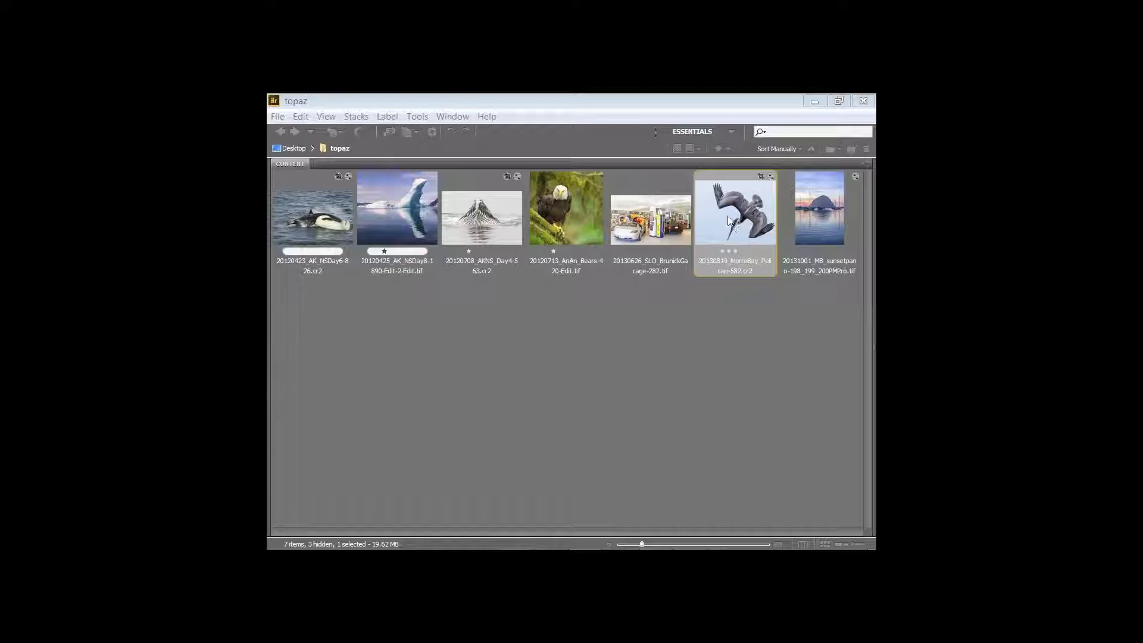
Open the raw file 20130819_MorroBay_Pelican-582.cr2 from Bridge through Camera Raw into Photoshop
double_click(728, 216)
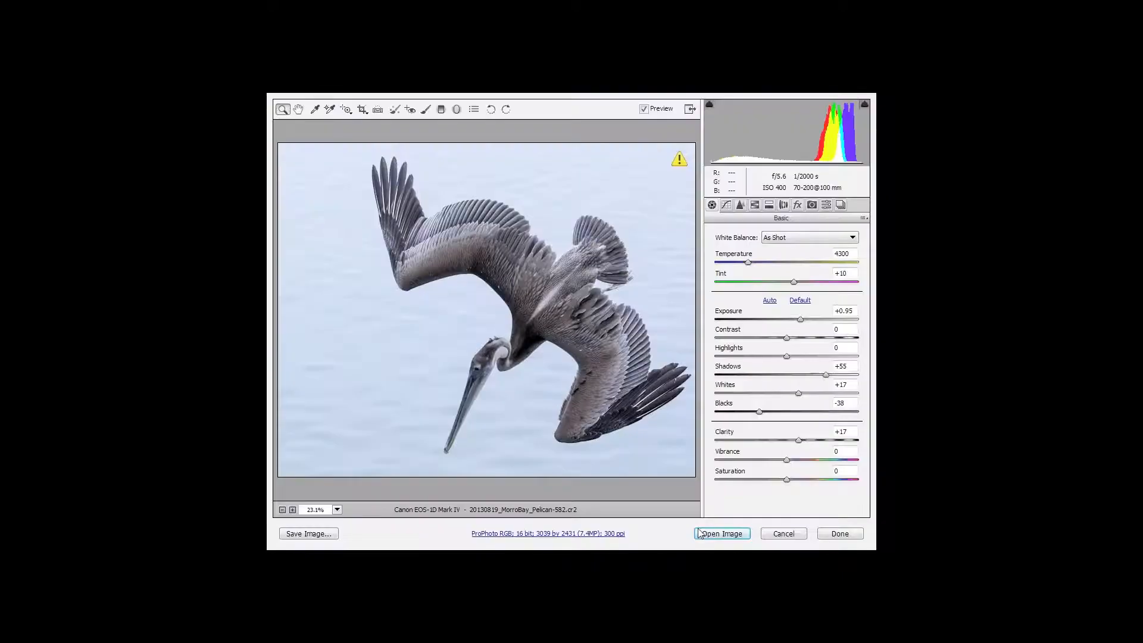
left_click(721, 534)
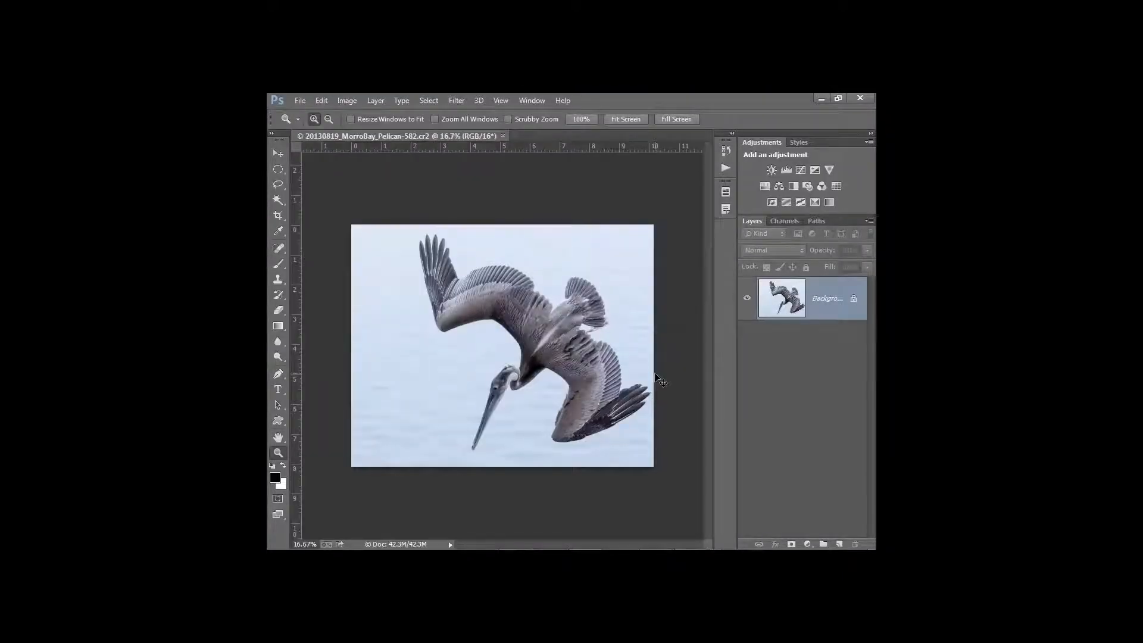
Fit the whole pelican photo to the document window with Ctrl+0
key("ctrl+0")
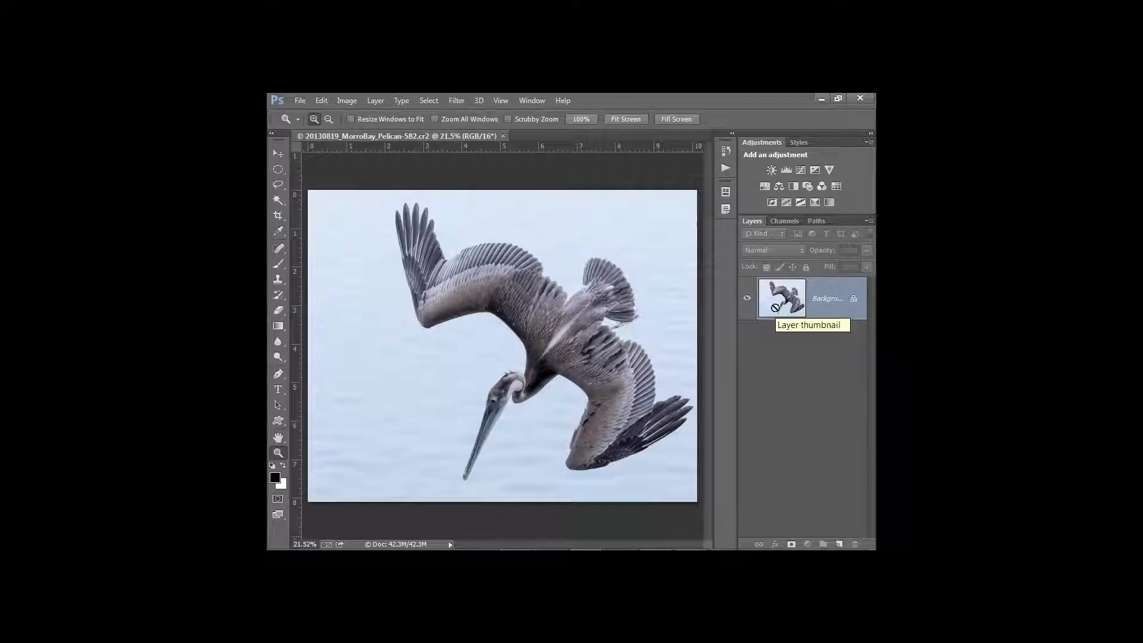
Duplicate the Background layer and name the copy Clarity
key("ctrl+j")
double_click(821, 299)
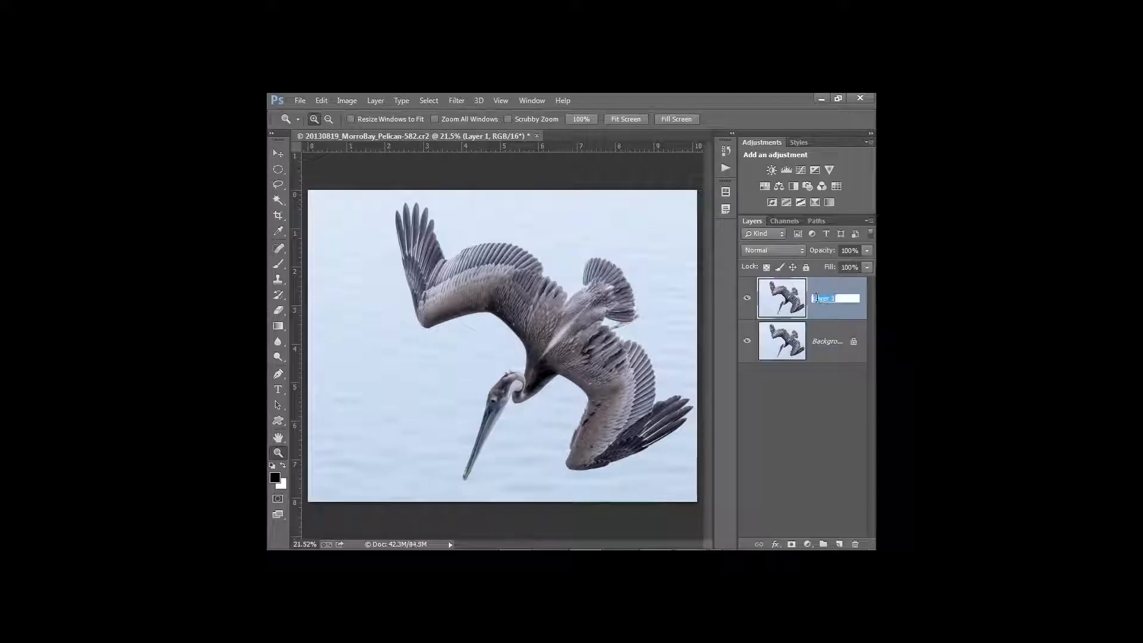
type("Clarity")
key("Return")
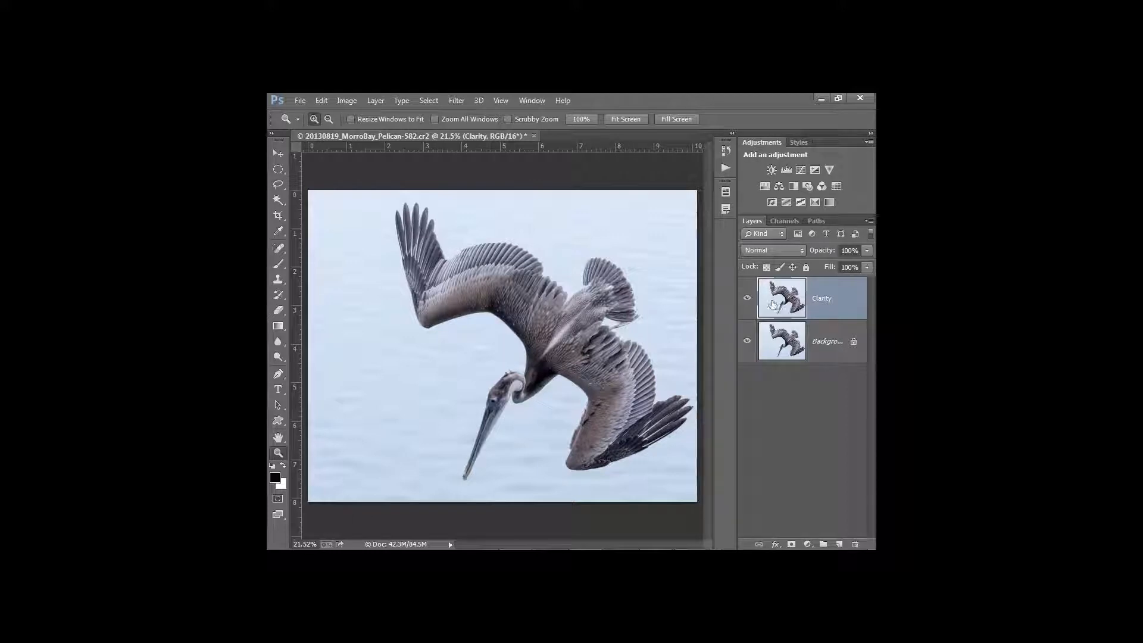
Launch Filter > Topaz Labs > Topaz Clarity on the Clarity layer
left_click(456, 100)
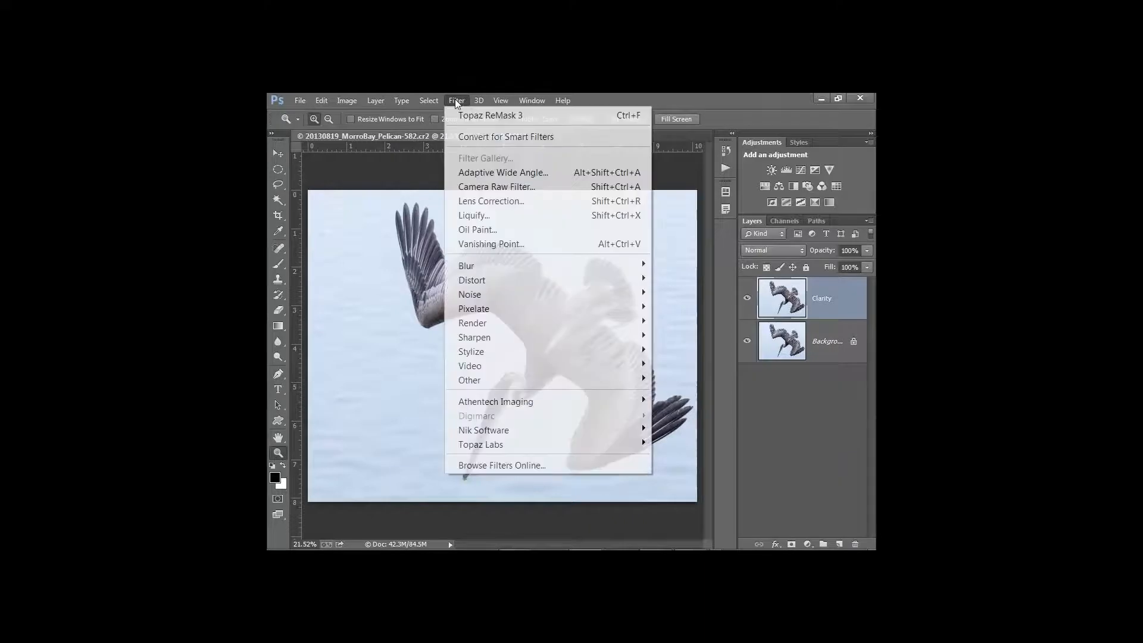
mouse_move(537, 444)
left_click(684, 273)
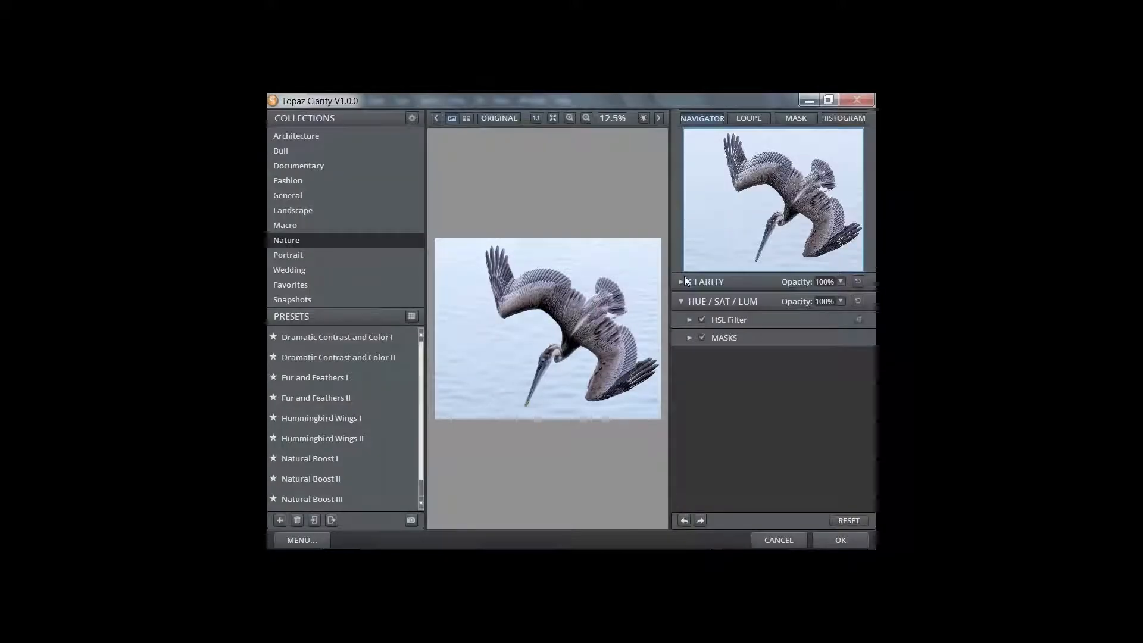
left_click(659, 118)
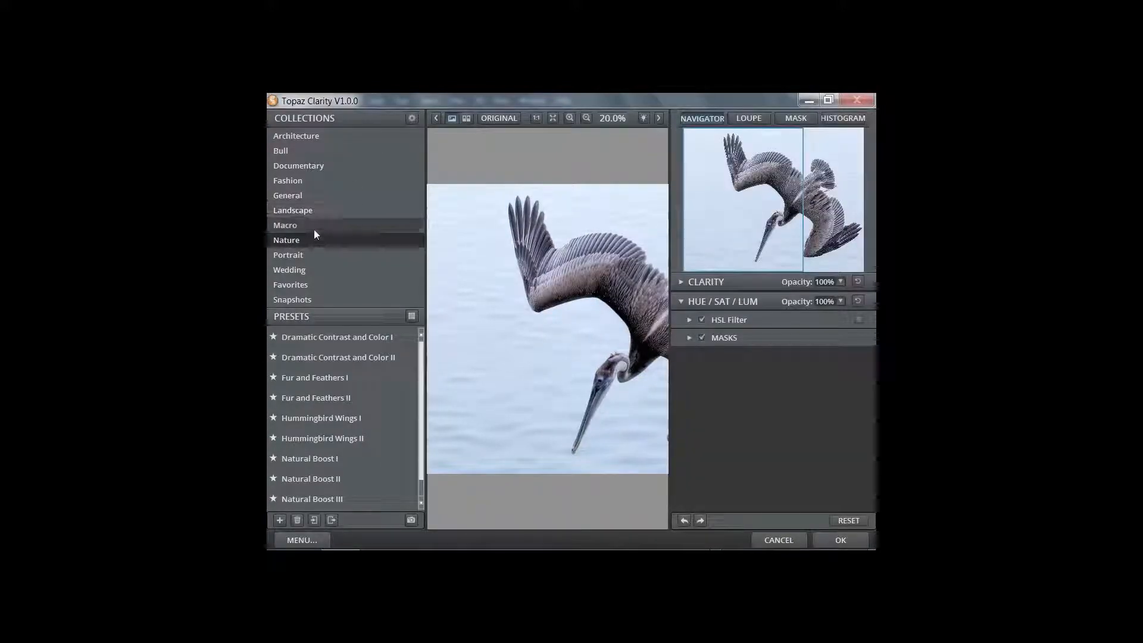
key("ctrl")
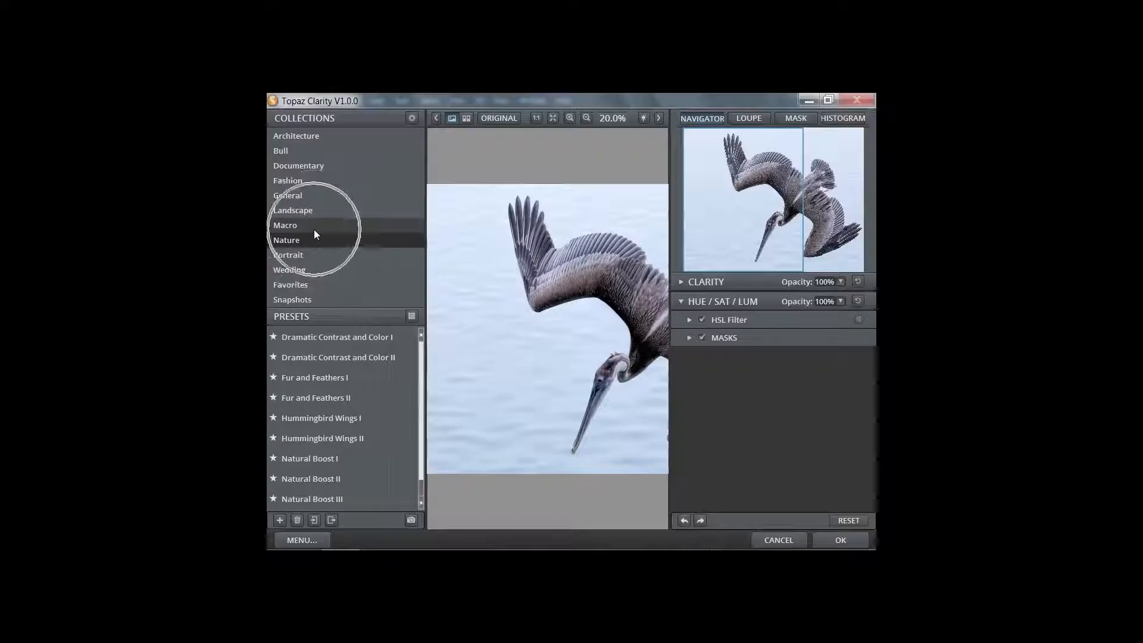
left_click(554, 119)
key("ctrl")
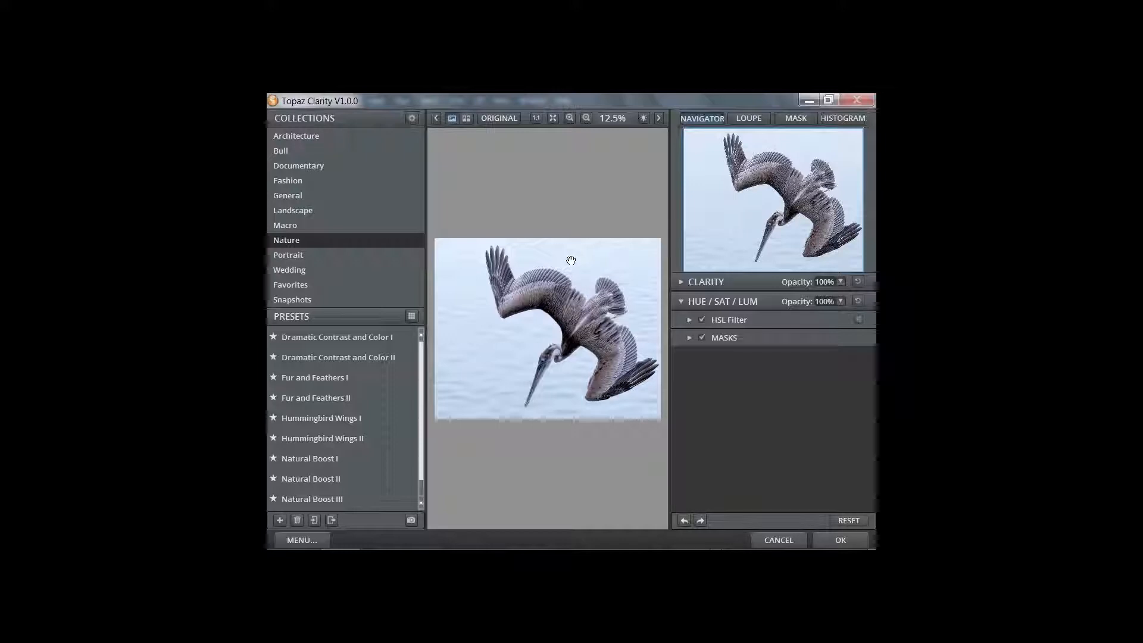
key("ctrl")
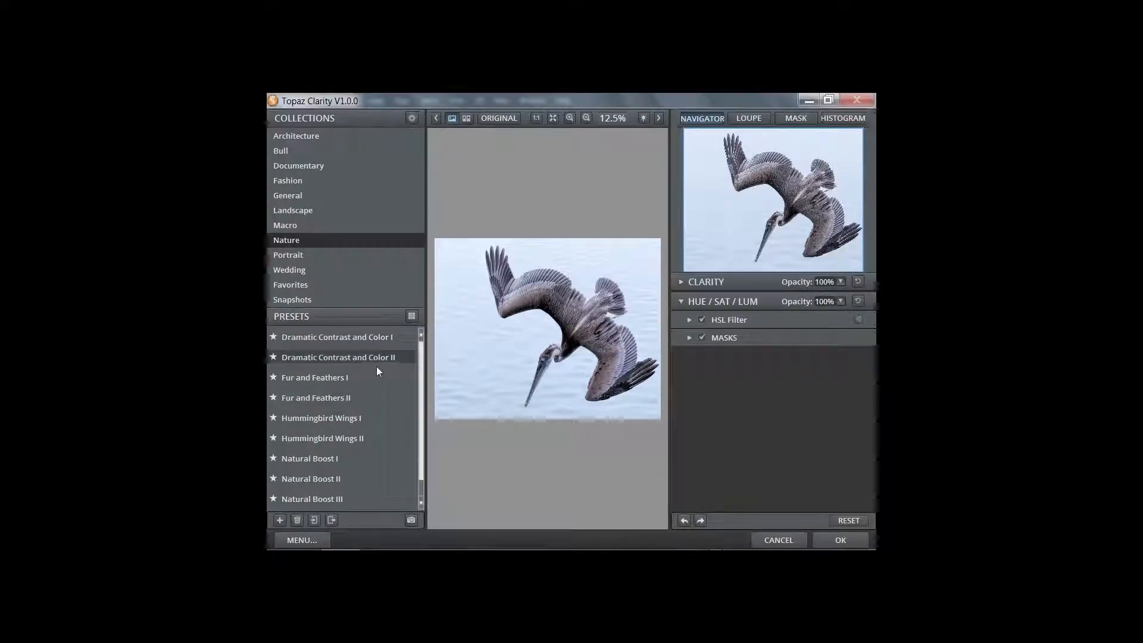
Reset all Clarity adjustments to zero and hide the right-hand panel
left_click(681, 283)
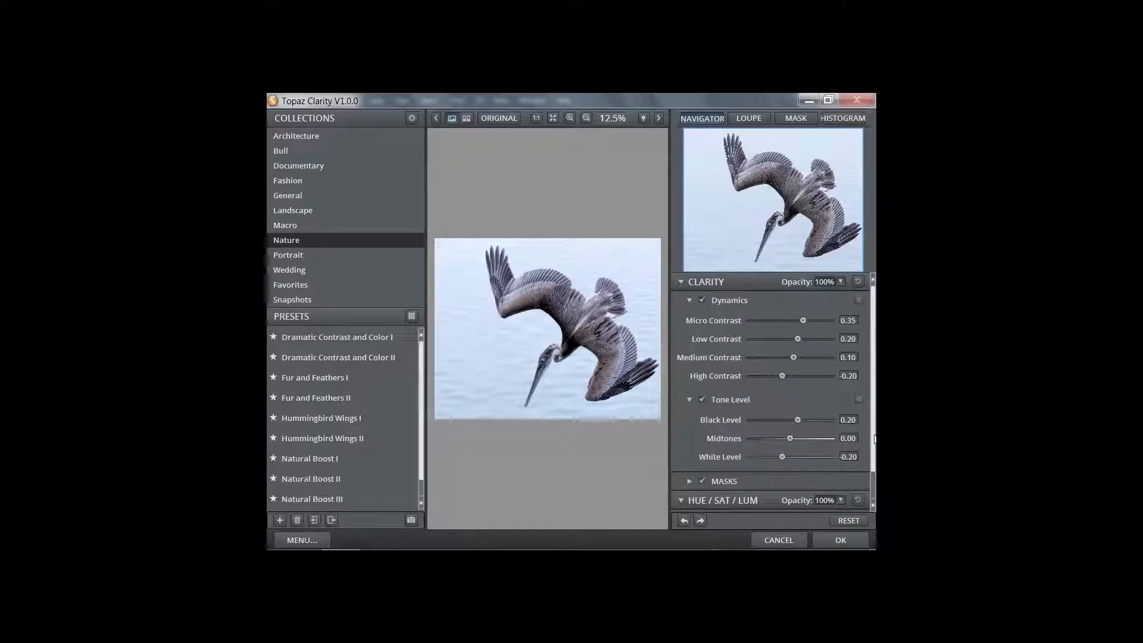
left_click(853, 521)
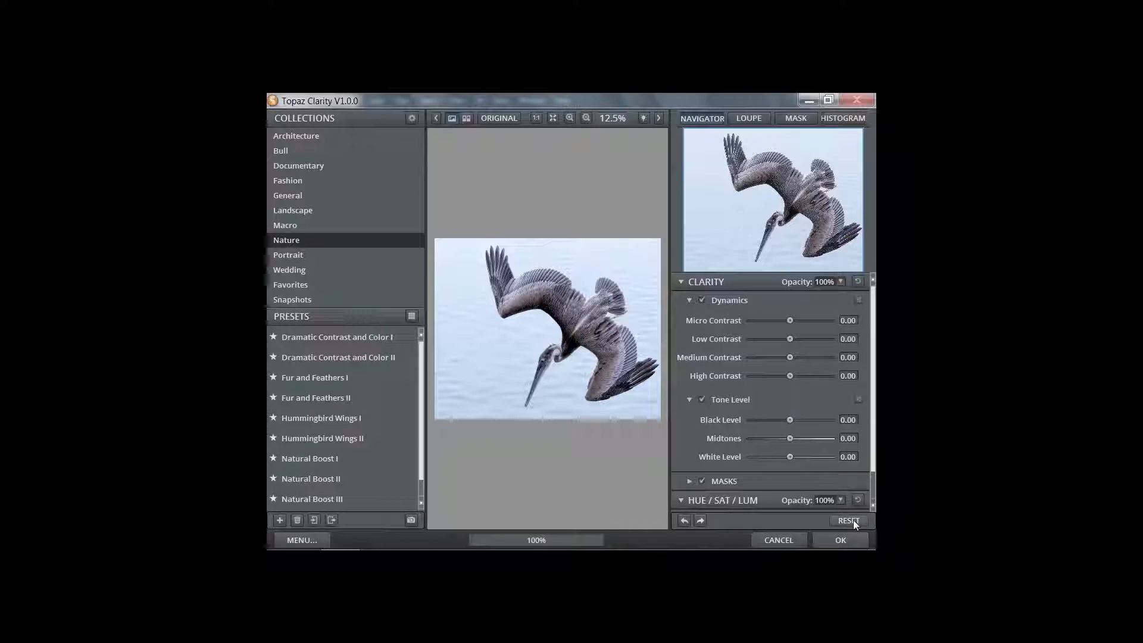
left_click(658, 117)
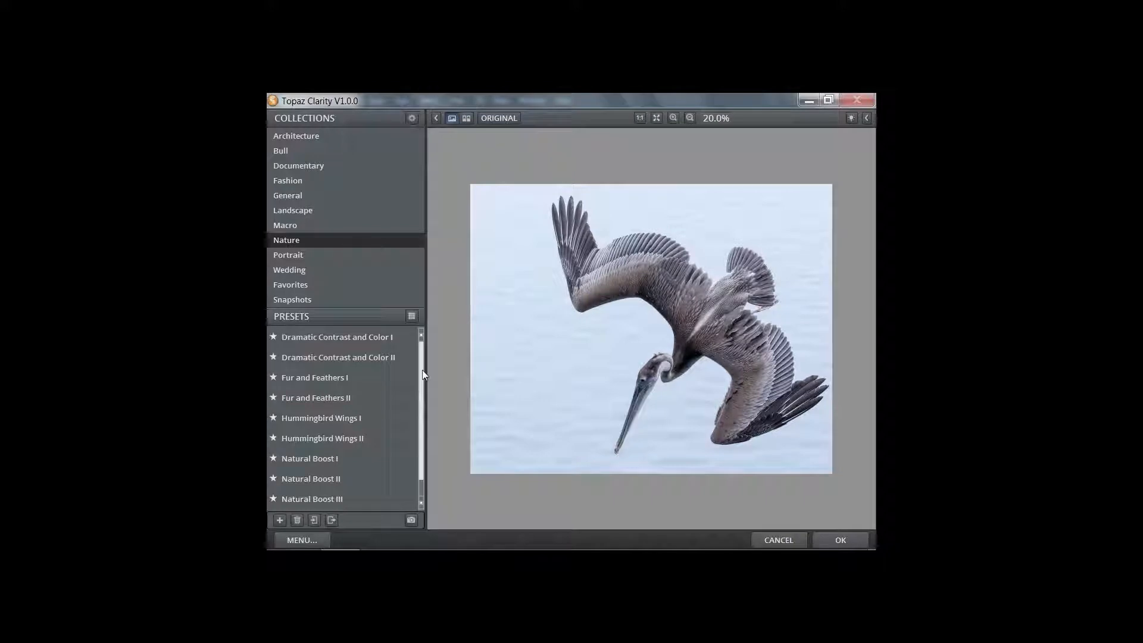
Compare Fur and Feathers I/II and Hummingbird Wings I/II Nature presets, settling on Fur and Feathers I
left_click(283, 135)
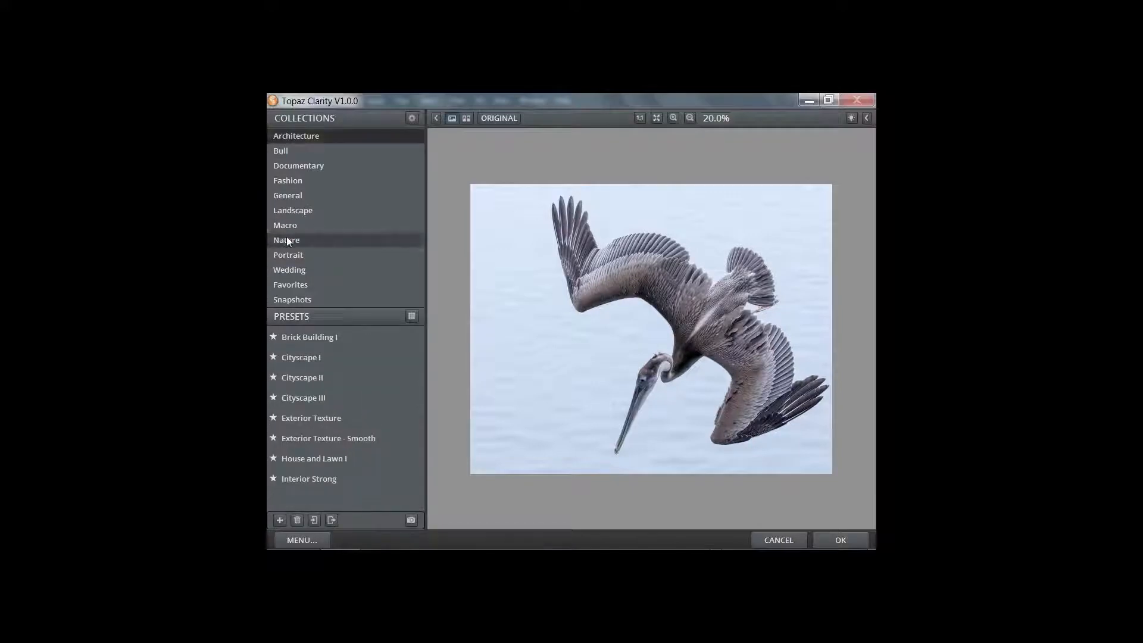
left_click(287, 238)
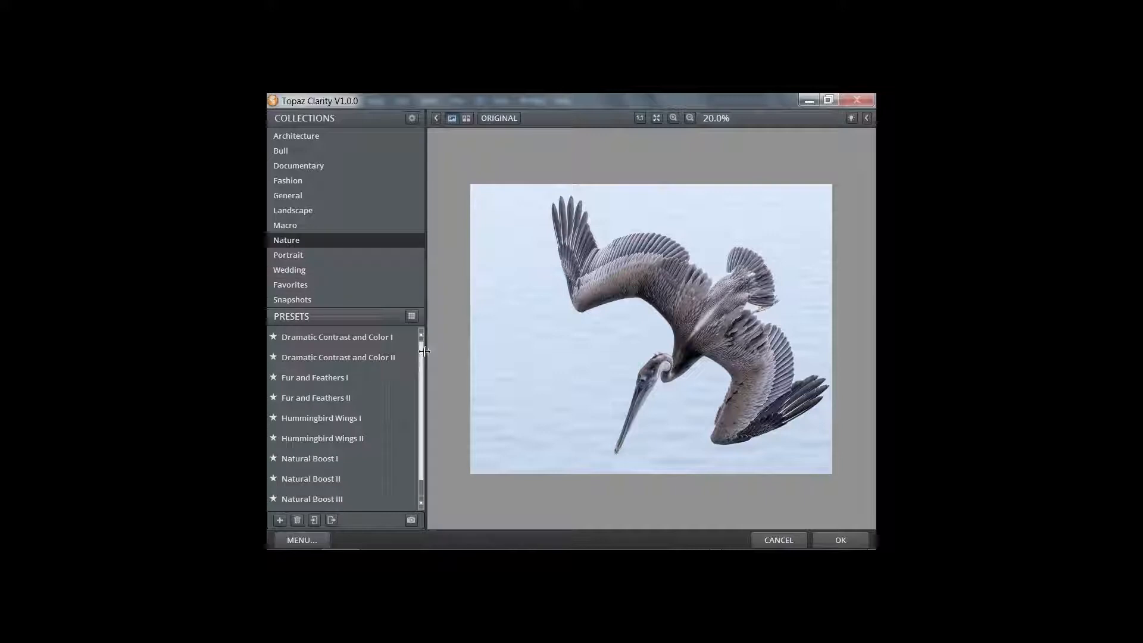
scroll(422, 356, "down", 1)
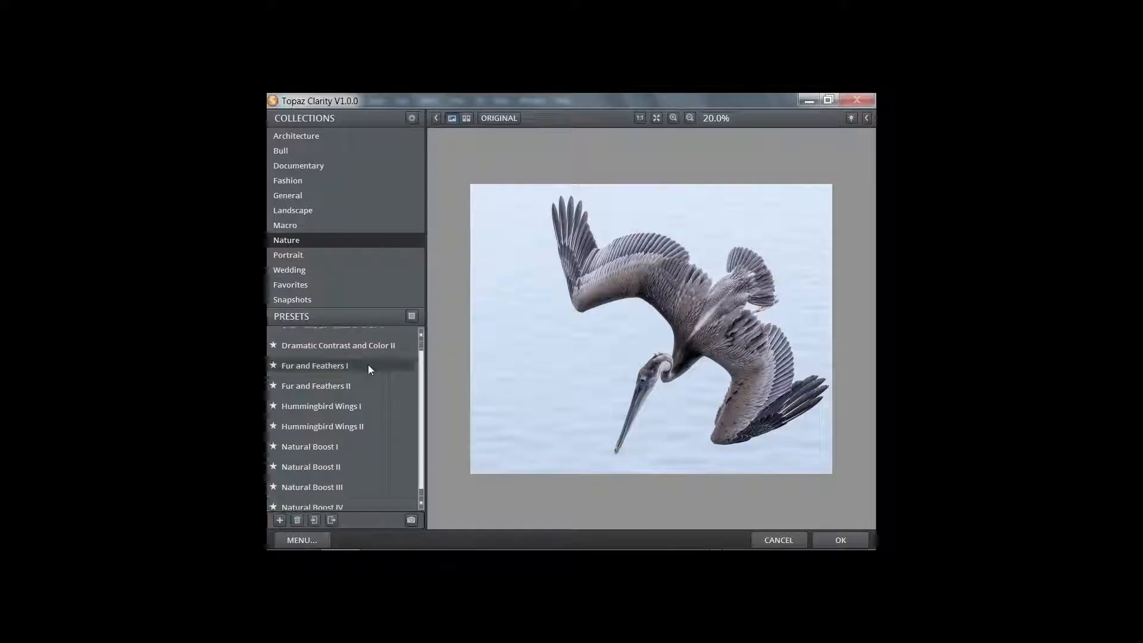
left_click(366, 363)
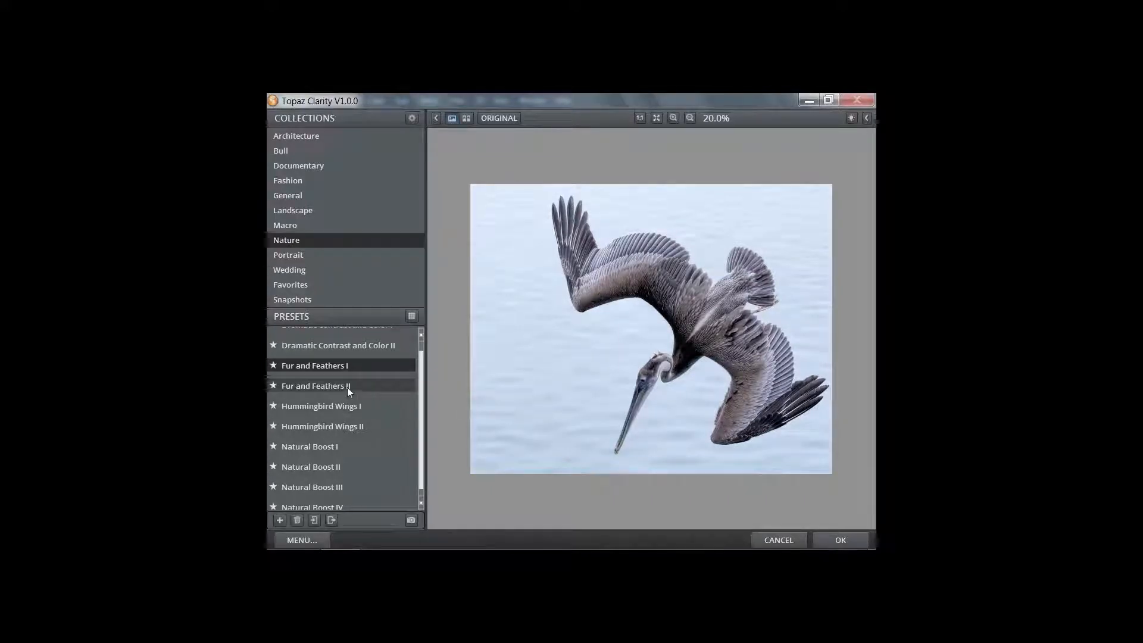
left_click(348, 387)
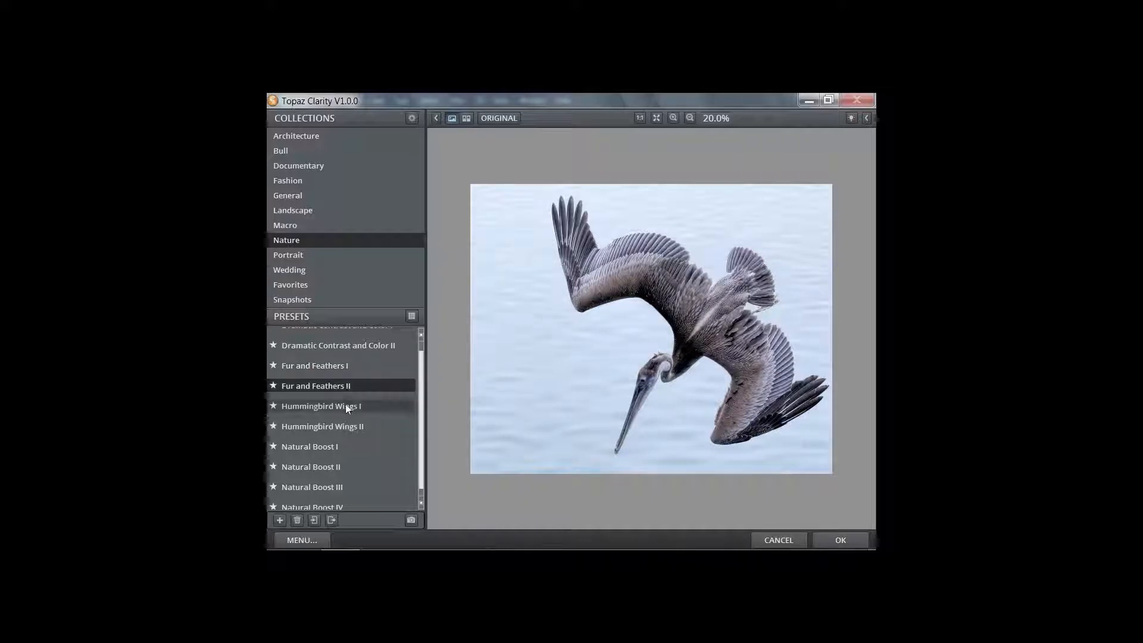
left_click(347, 408)
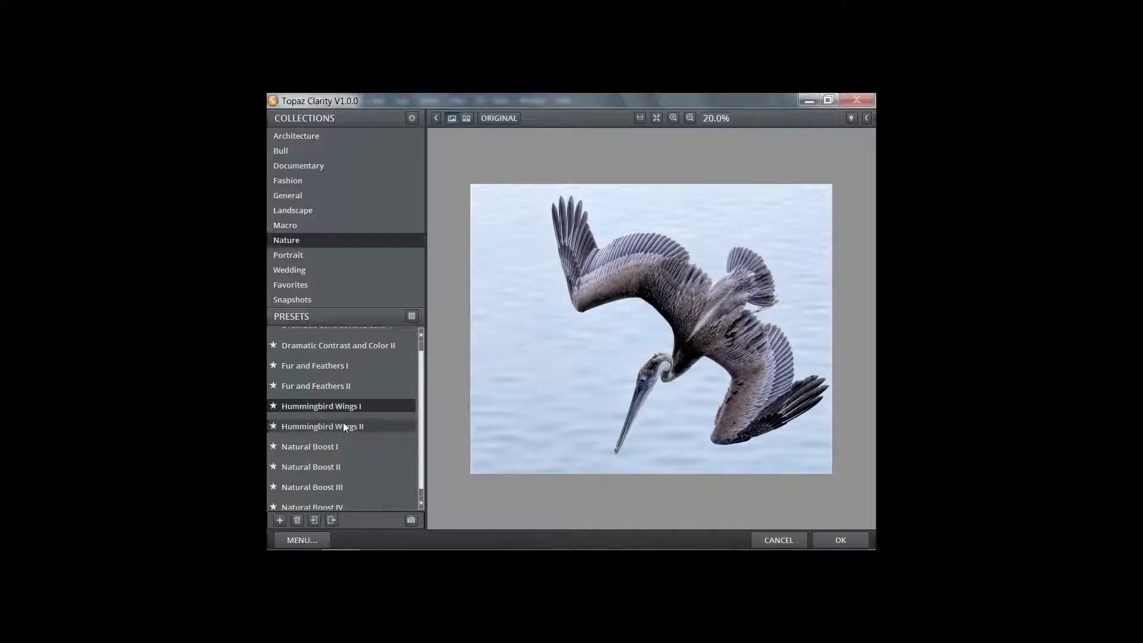
left_click(344, 426)
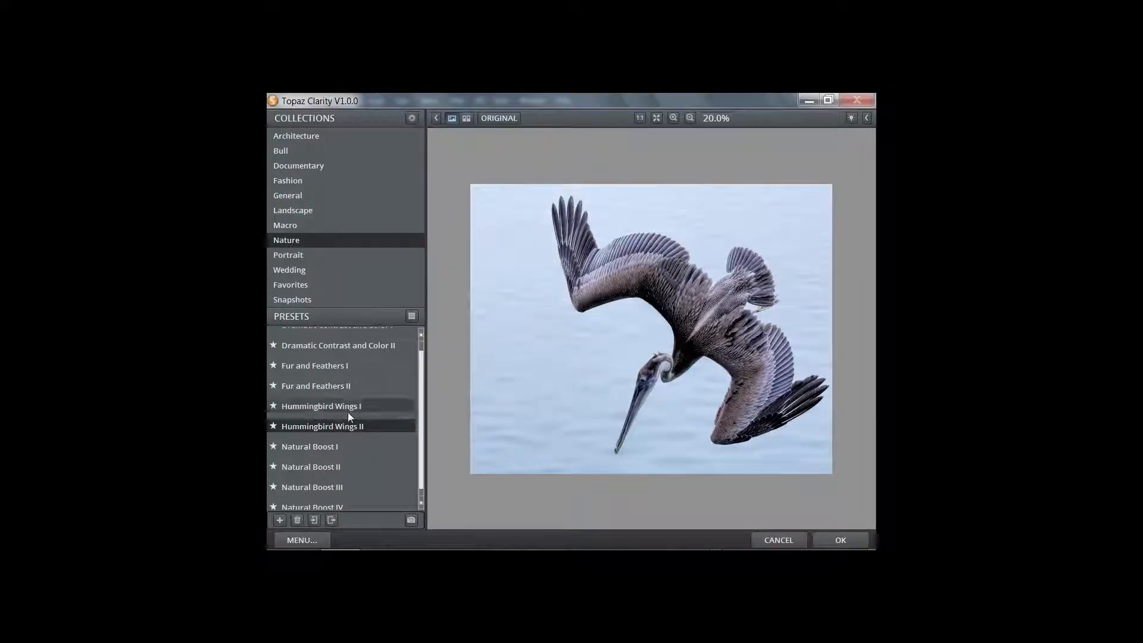
left_click(353, 367)
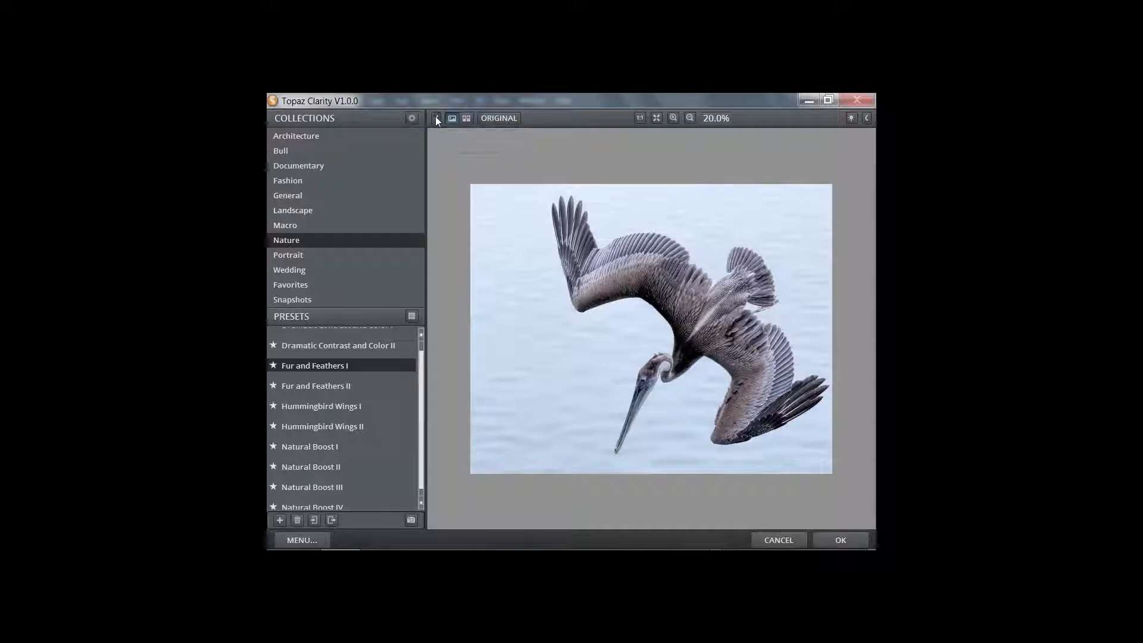
Collapse the Collections and Presets panel so the pelican preview fills the window
left_click(436, 119)
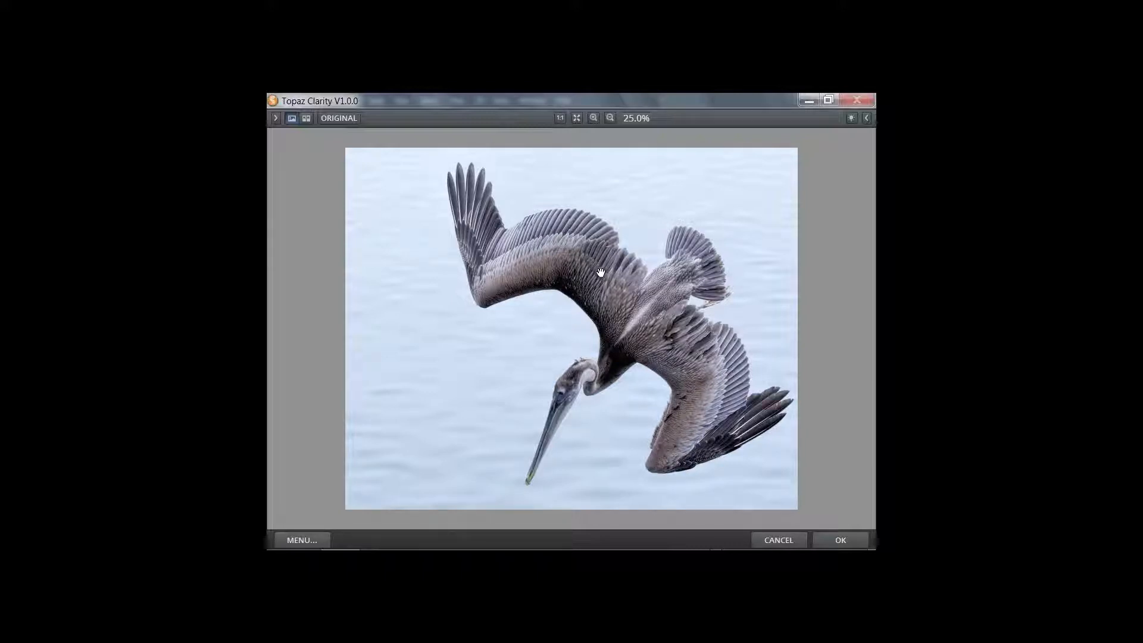
View the preview at 100% and pan across the pelican's neck and wing feathers
left_click(562, 117)
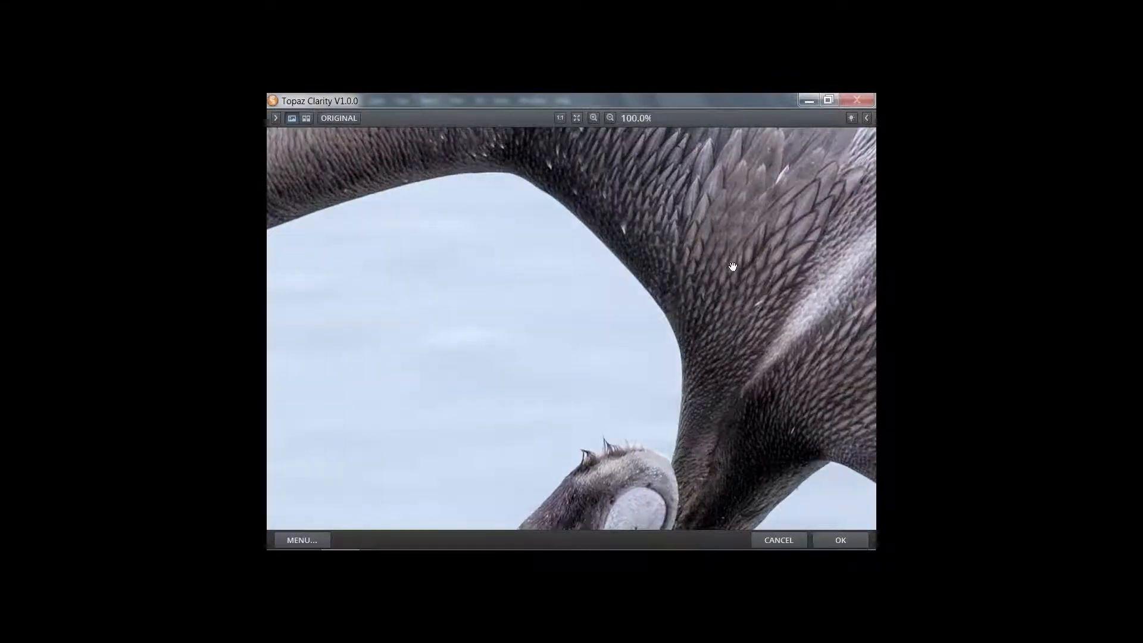
left_click_drag(732, 266, 587, 339)
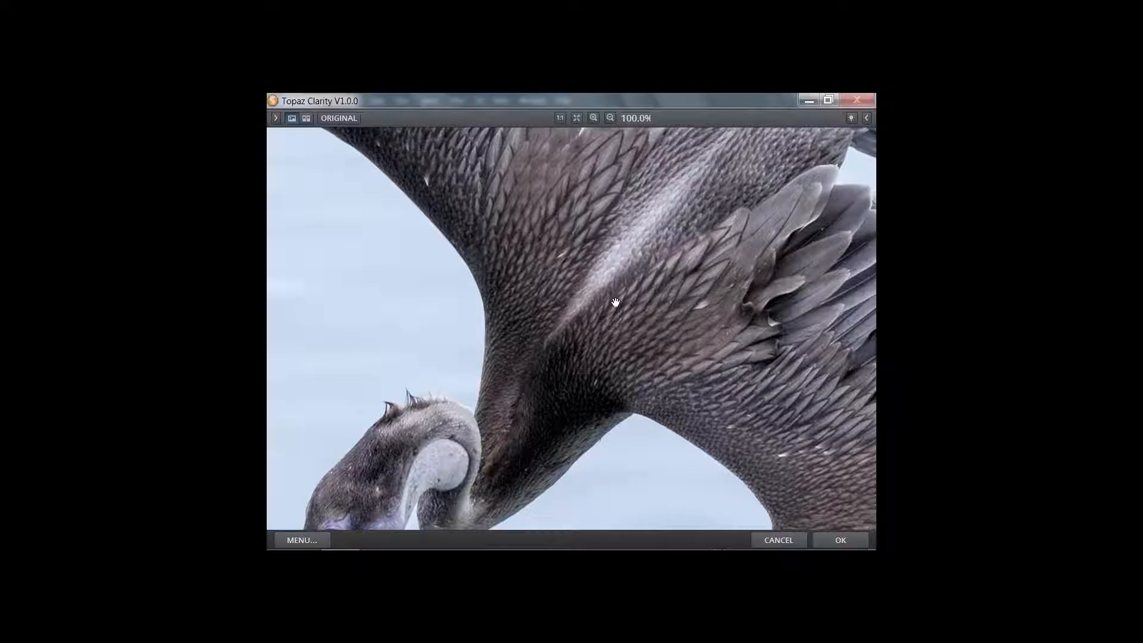
left_click_drag(615, 302, 613, 302)
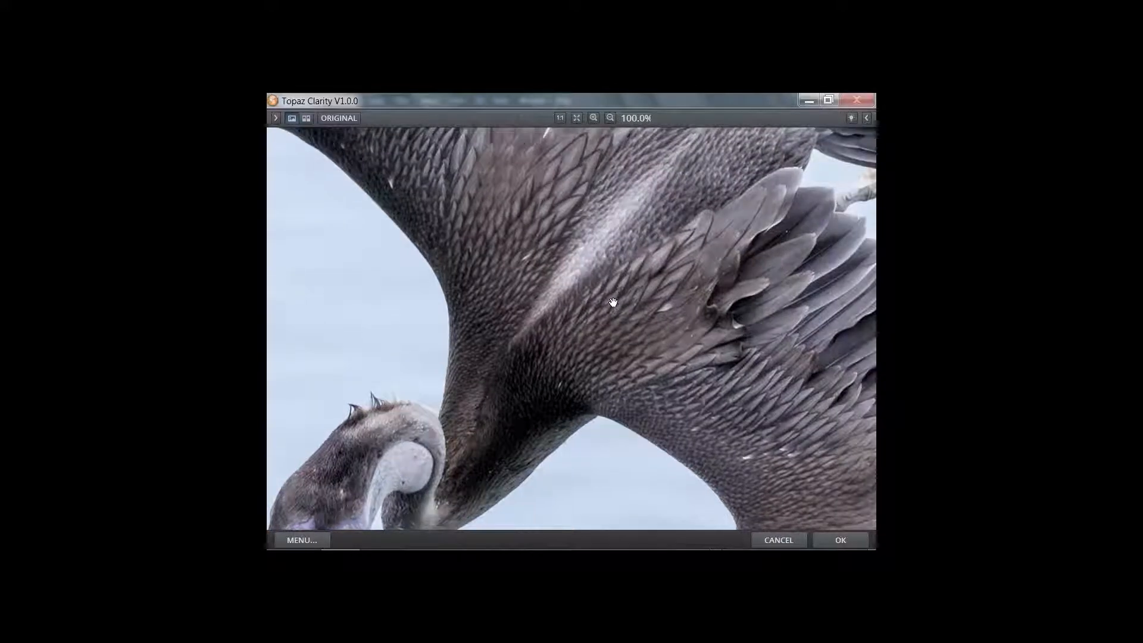
left_click_drag(613, 303, 708, 196)
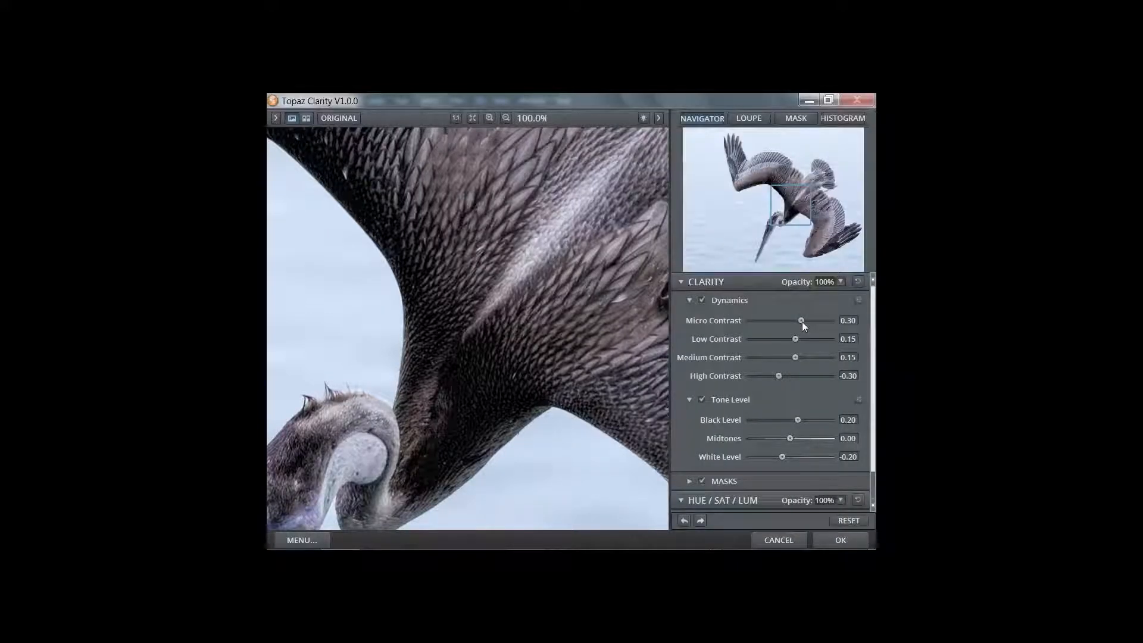
Lower Micro Contrast to 0.23 and zoom out to see the whole pelican
left_click_drag(802, 322, 803, 320)
left_click_drag(802, 320, 798, 321)
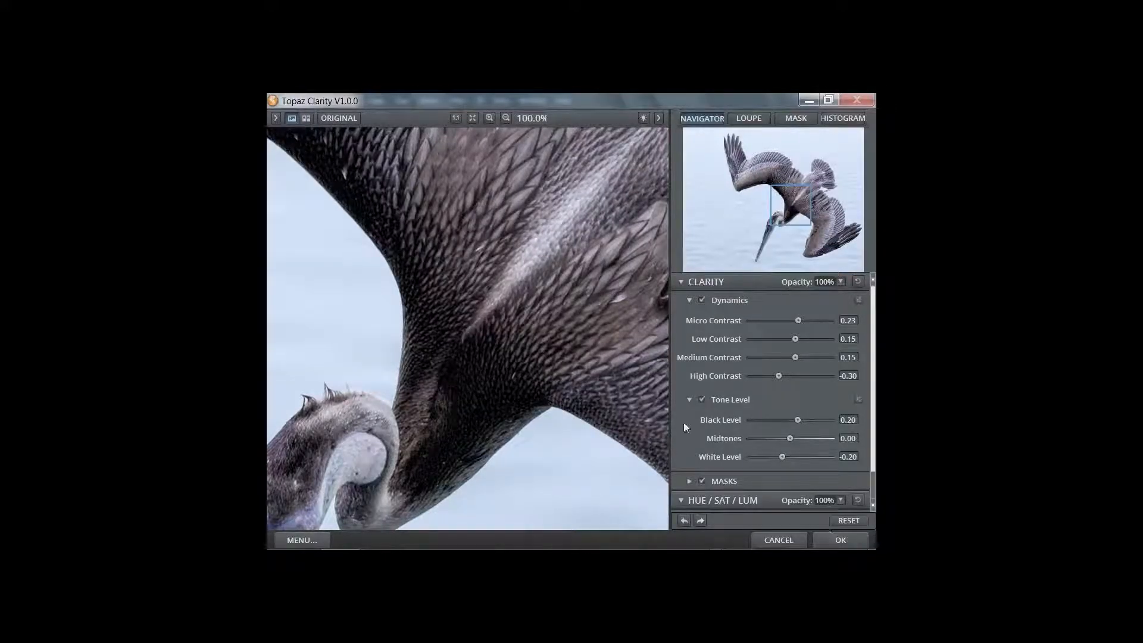
left_click(473, 119)
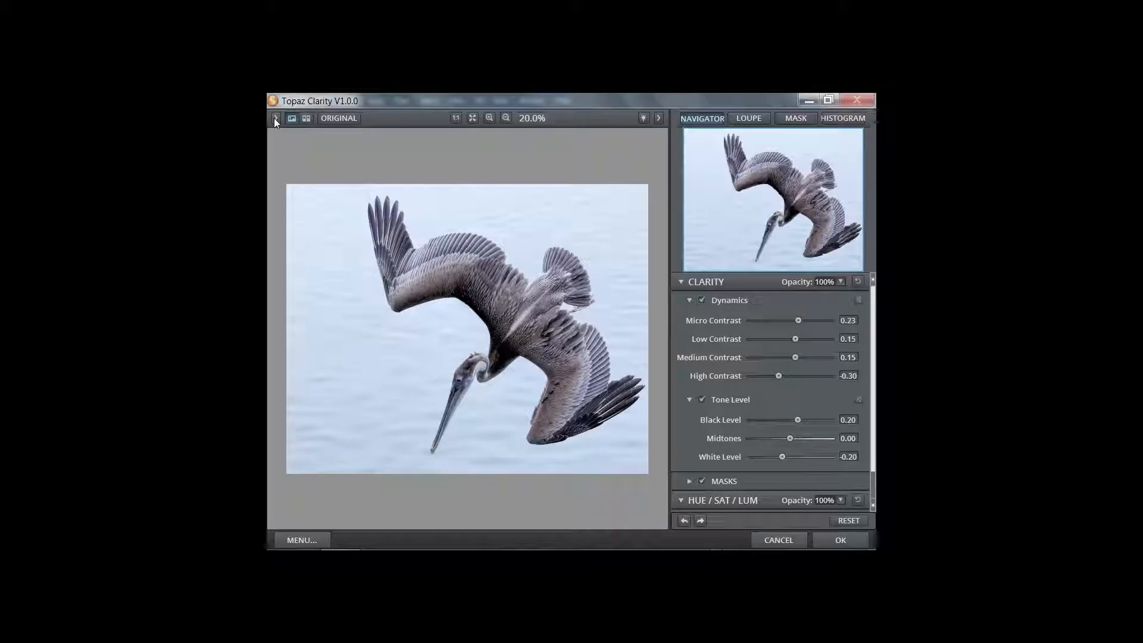
Fit the whole pelican in the preview and apply the Micro Contrast 0.23 settings with OK
left_click(275, 118)
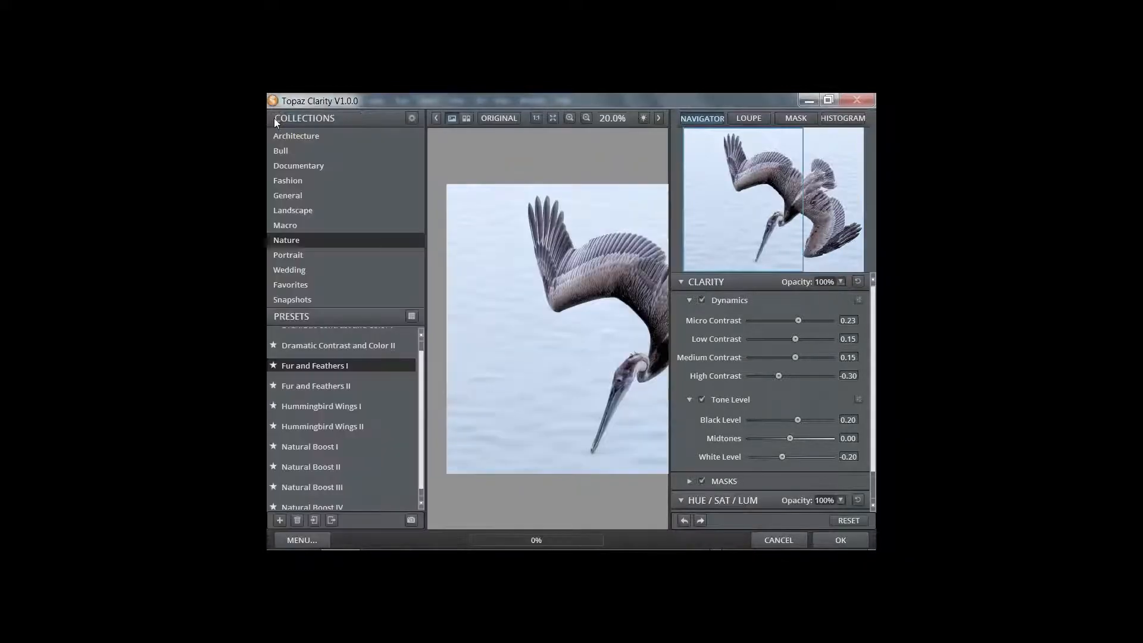
left_click(659, 117)
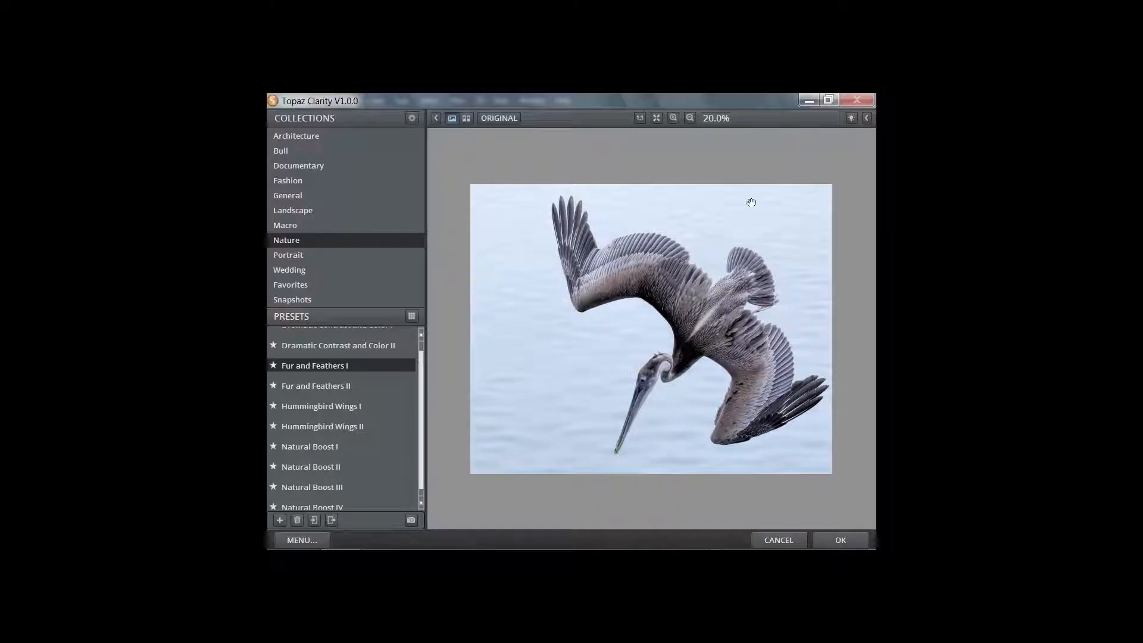
left_click(864, 118)
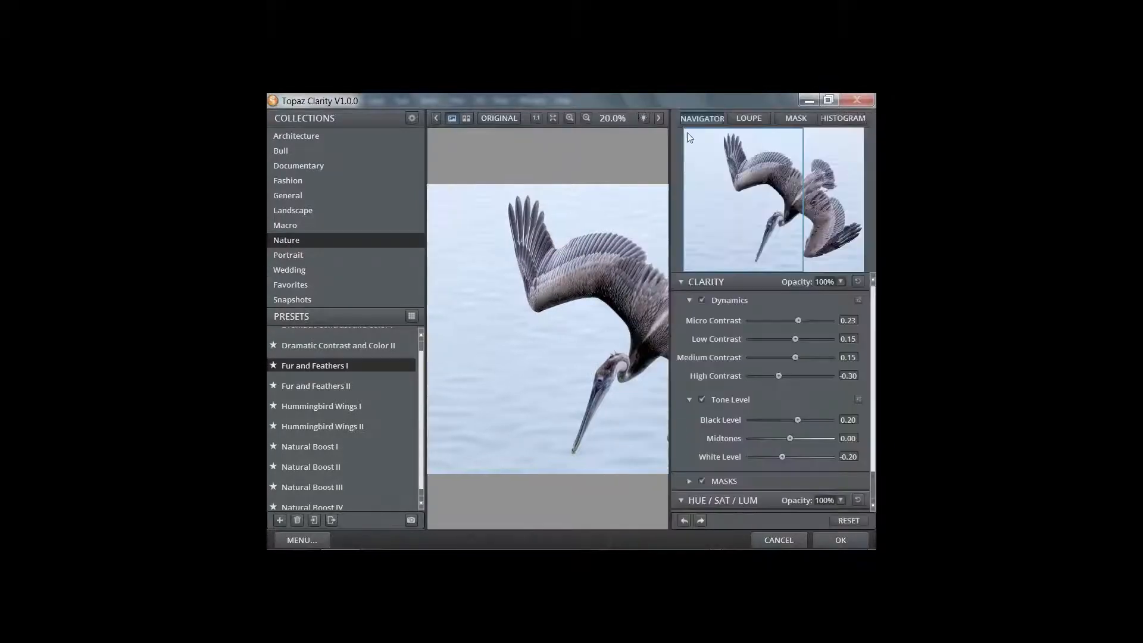
left_click(553, 118)
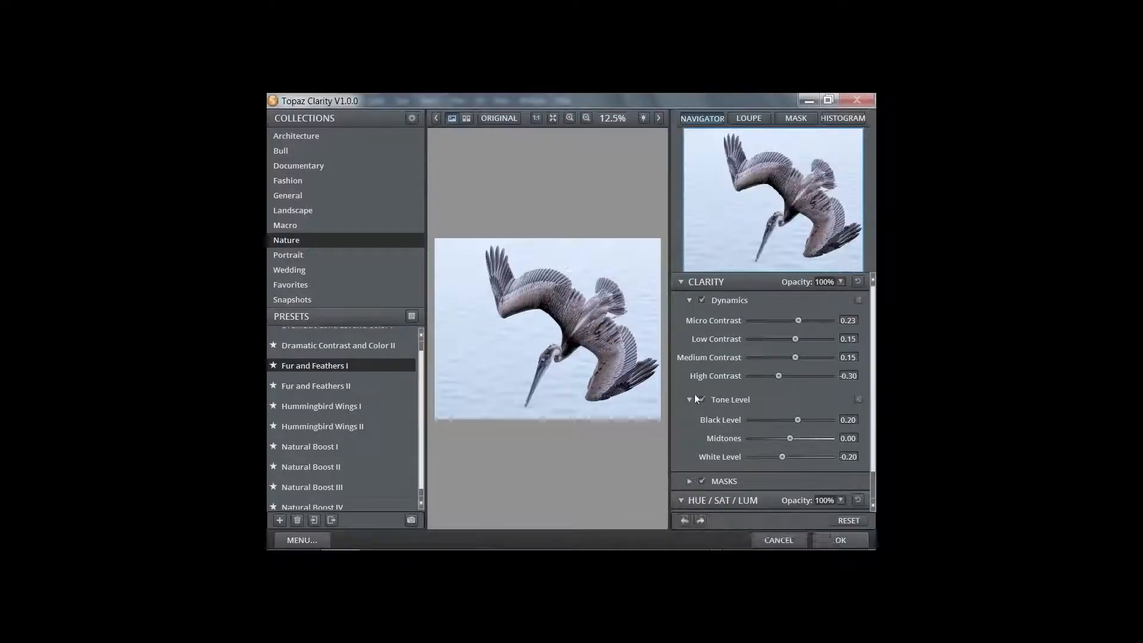
left_click(834, 538)
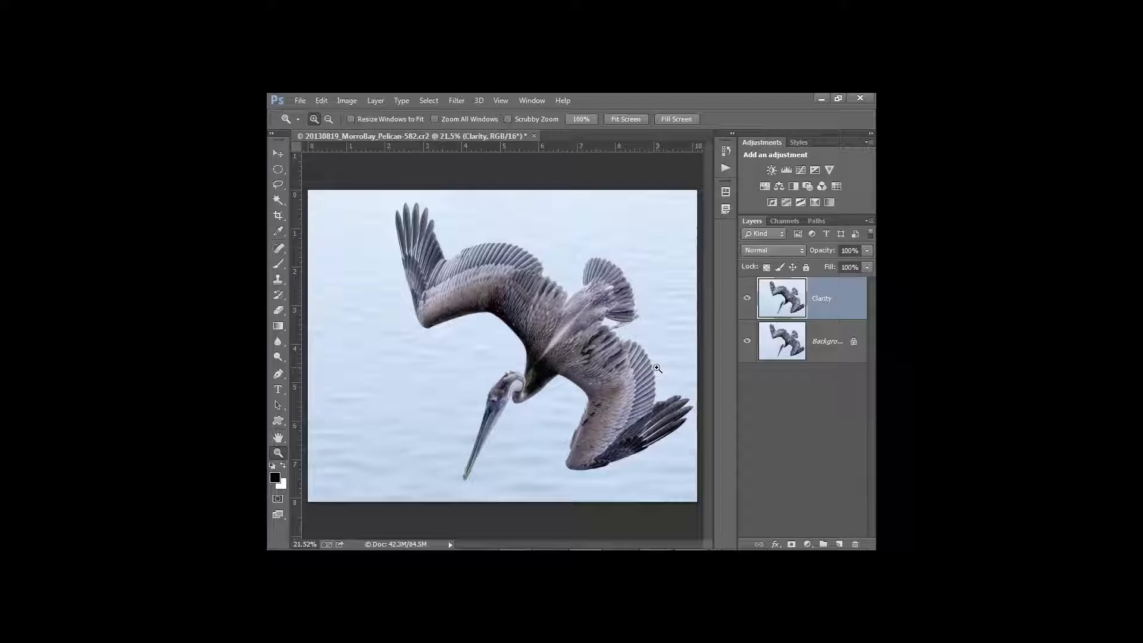
Toggle the Clarity layer on and off to compare, leave it hidden, and select Background
left_click(746, 299)
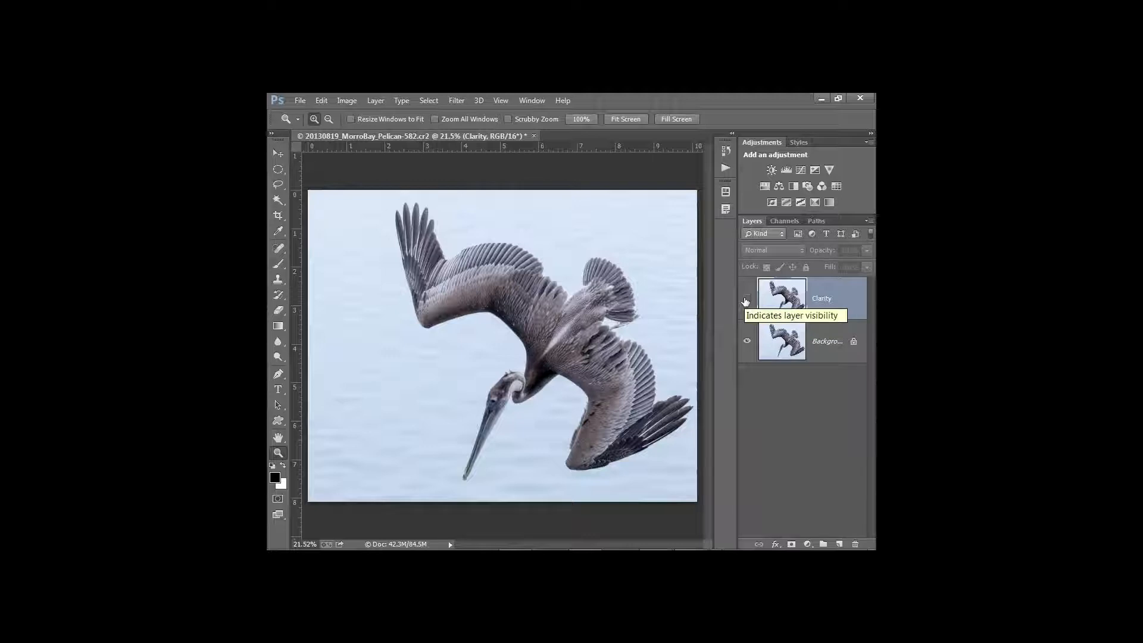
left_click(747, 299)
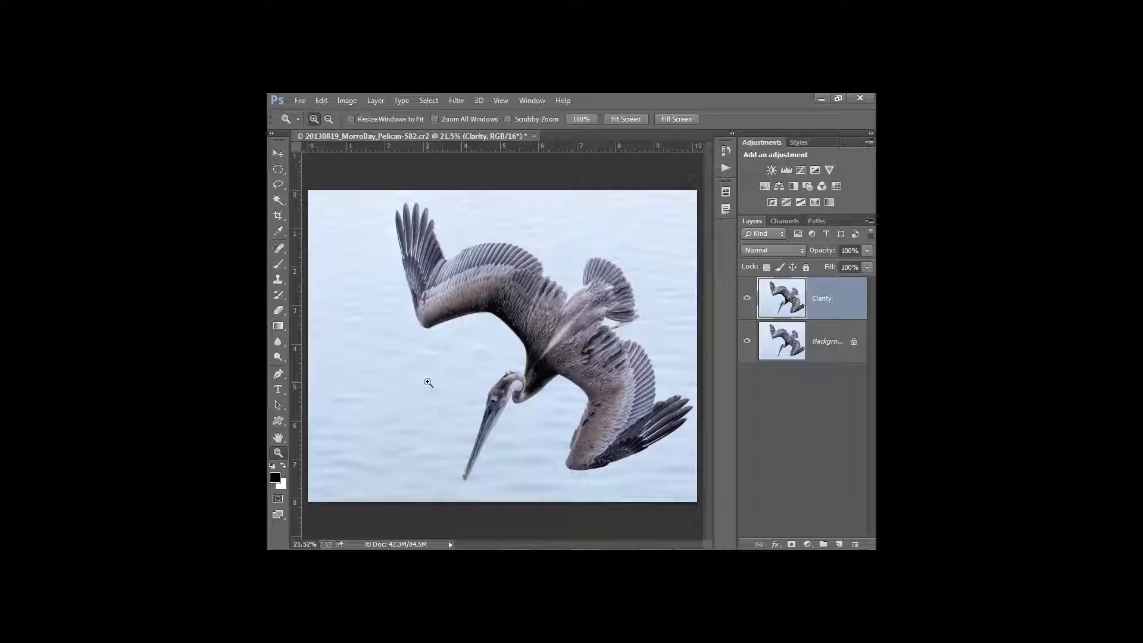
left_click(747, 299)
left_click(746, 300)
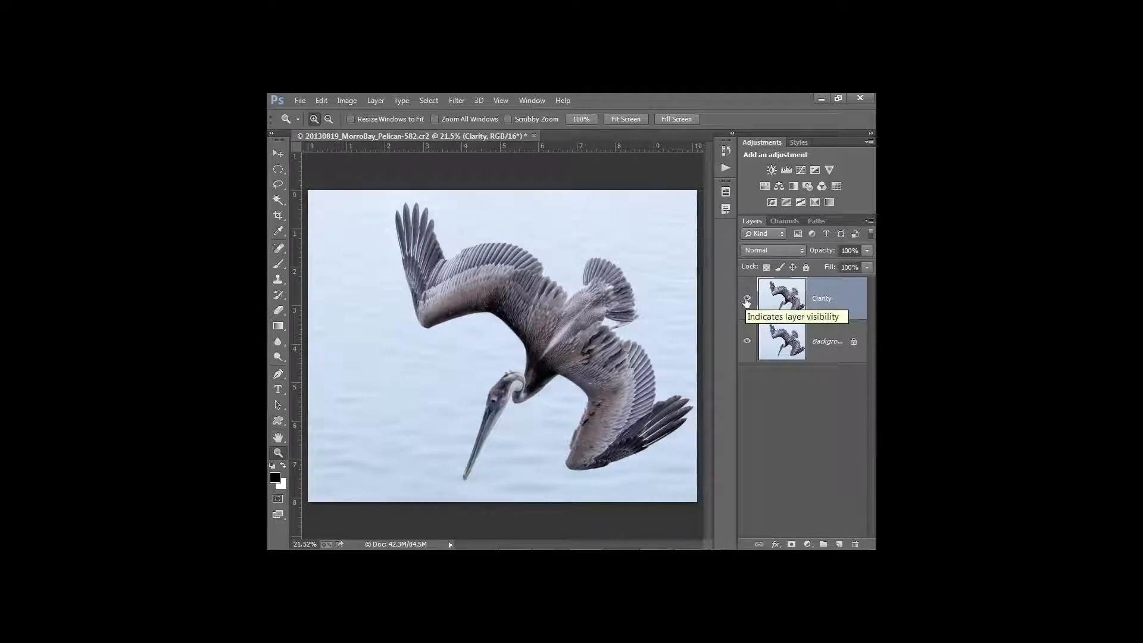
left_click(746, 301)
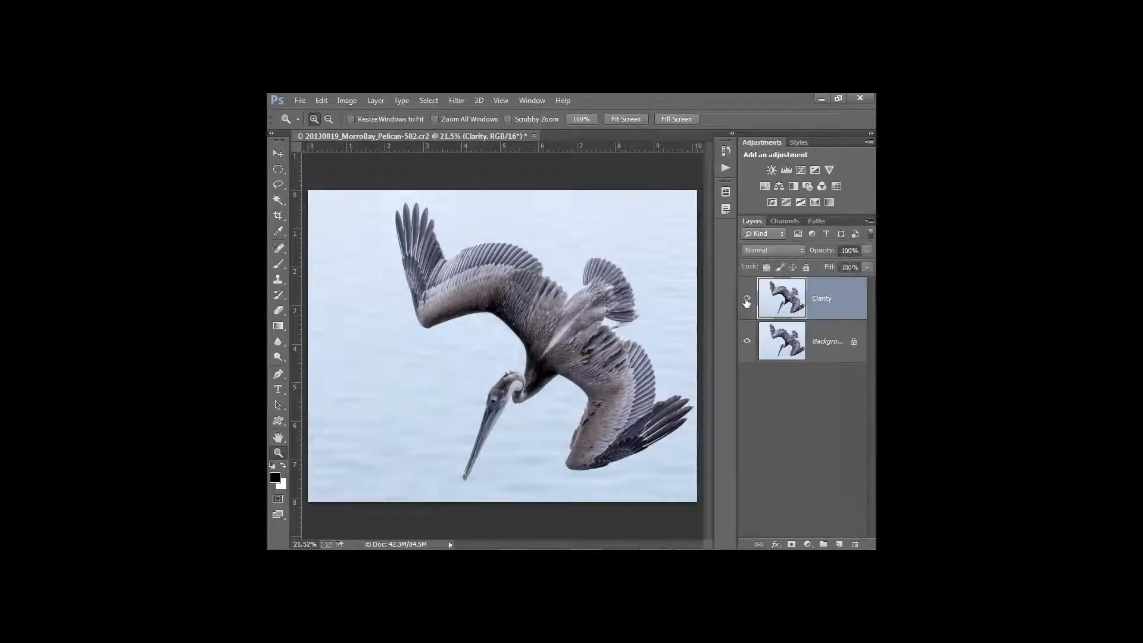
left_click(747, 301)
left_click(777, 336)
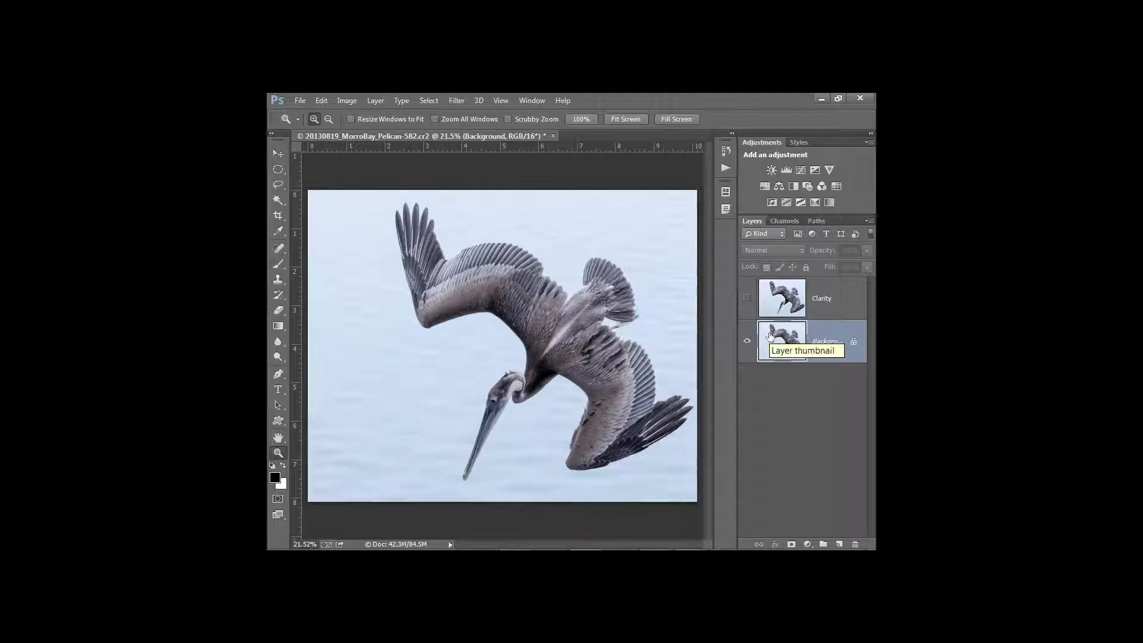
With Clarity hidden, drag the Background layer onto New Layer to create Background copy
left_click(747, 298)
left_click(790, 306)
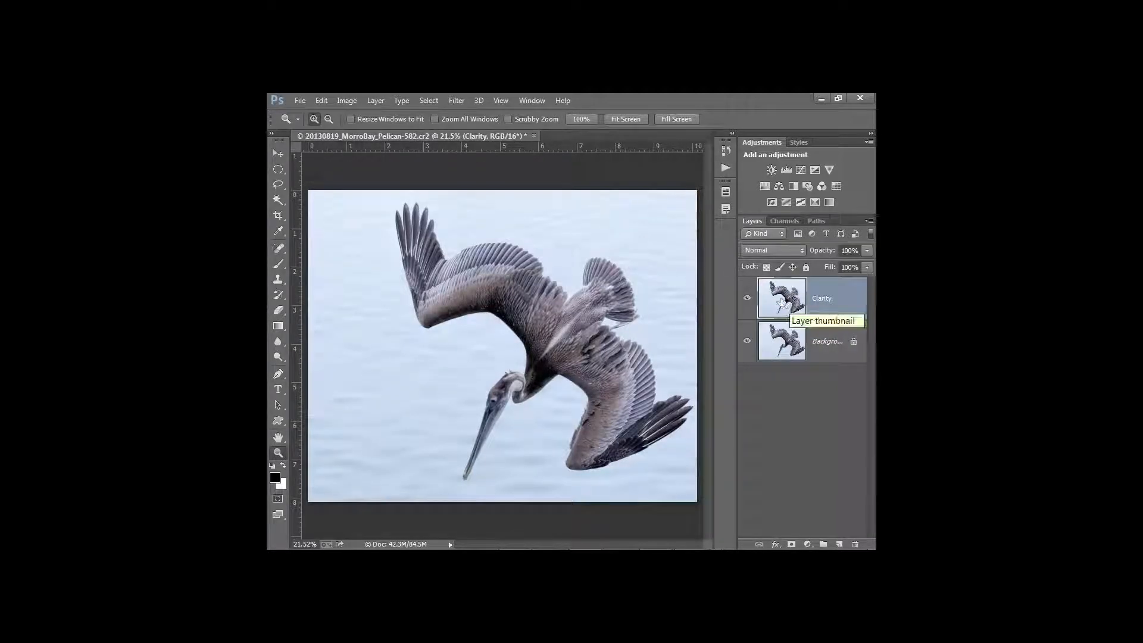
left_click(747, 298)
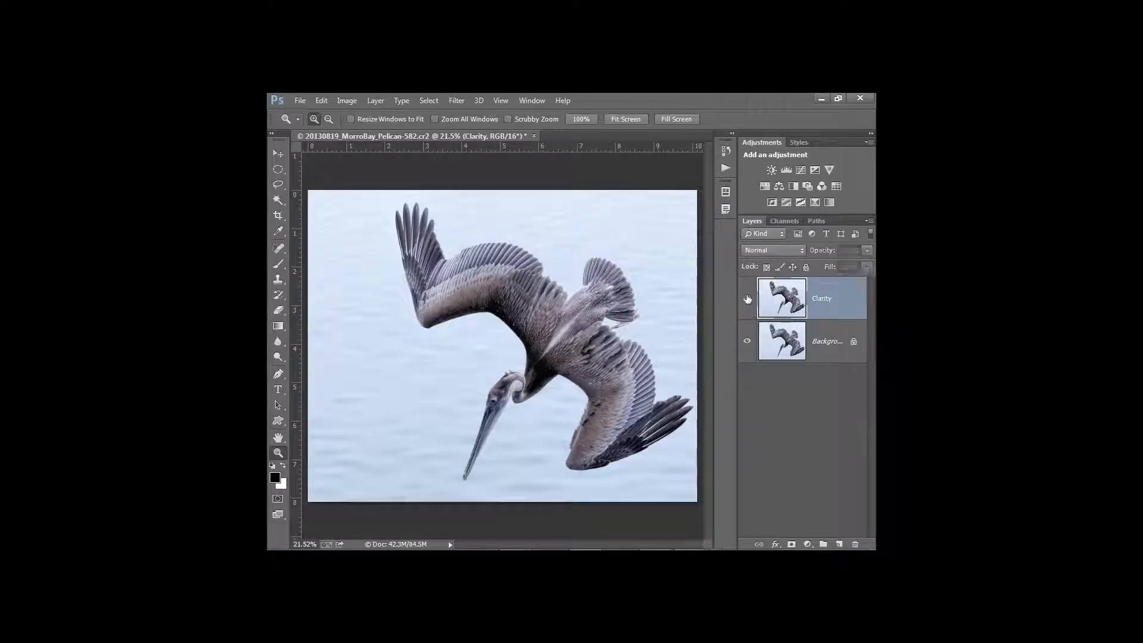
left_click(785, 337)
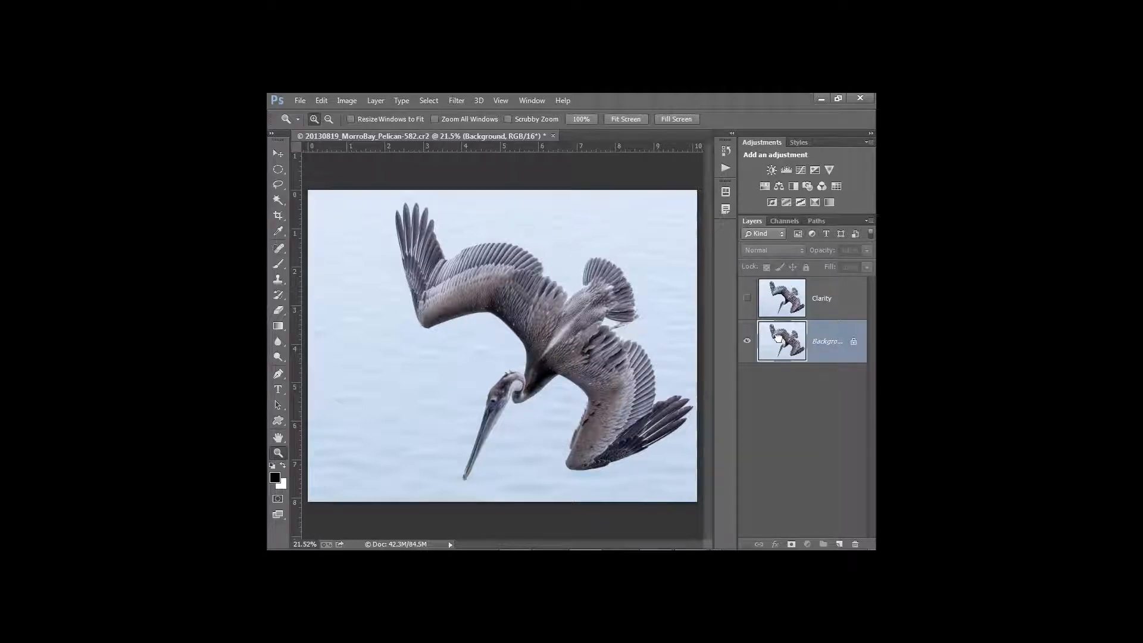
left_click_drag(778, 337, 839, 544)
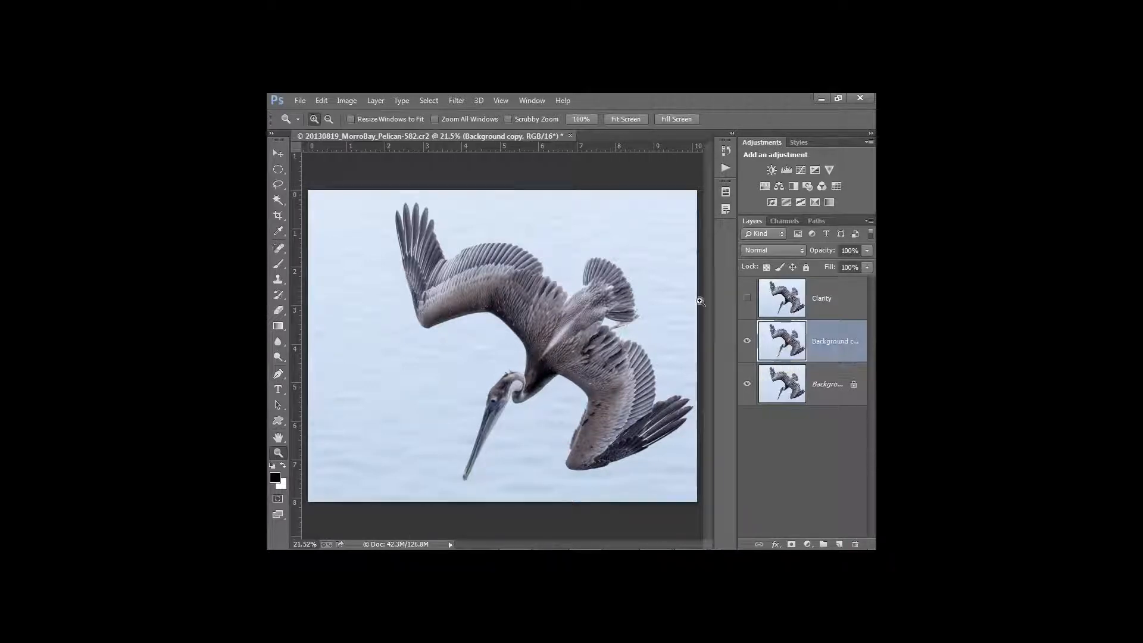
Apply Filter > Blur > Average to the Background copy, leaving one flat pale blue-grey tone
left_click(462, 102)
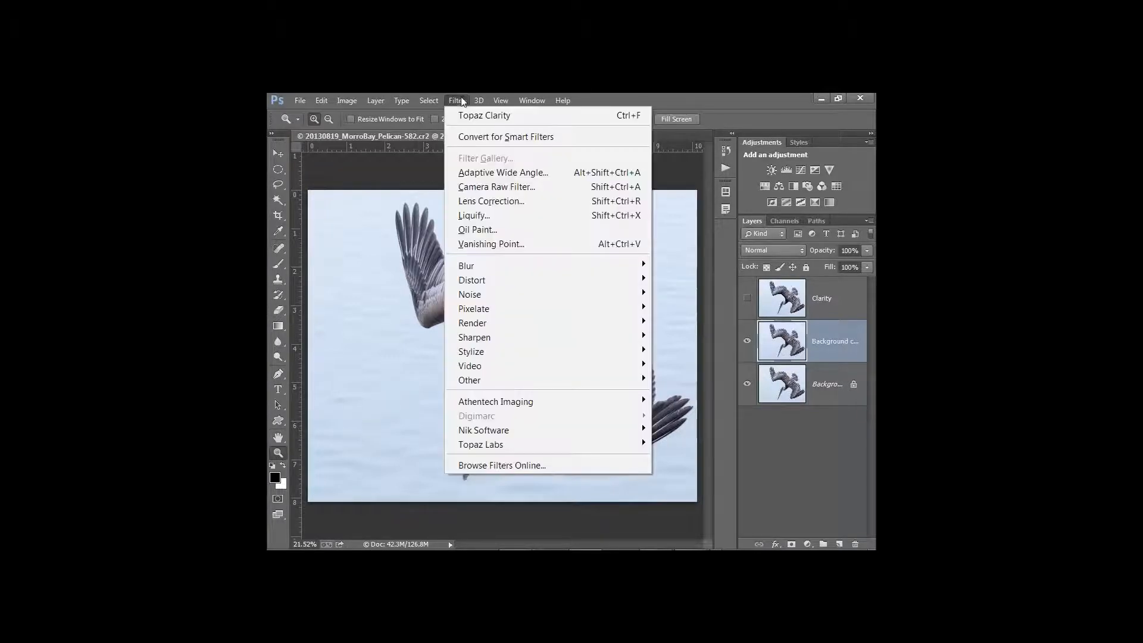
mouse_move(500, 265)
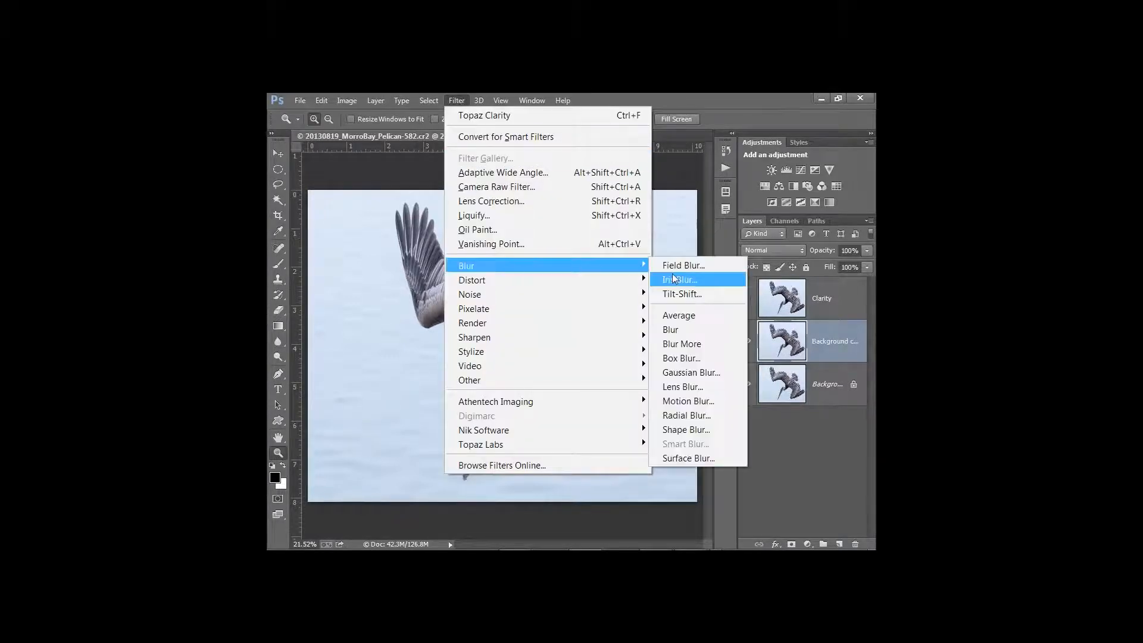
left_click(693, 315)
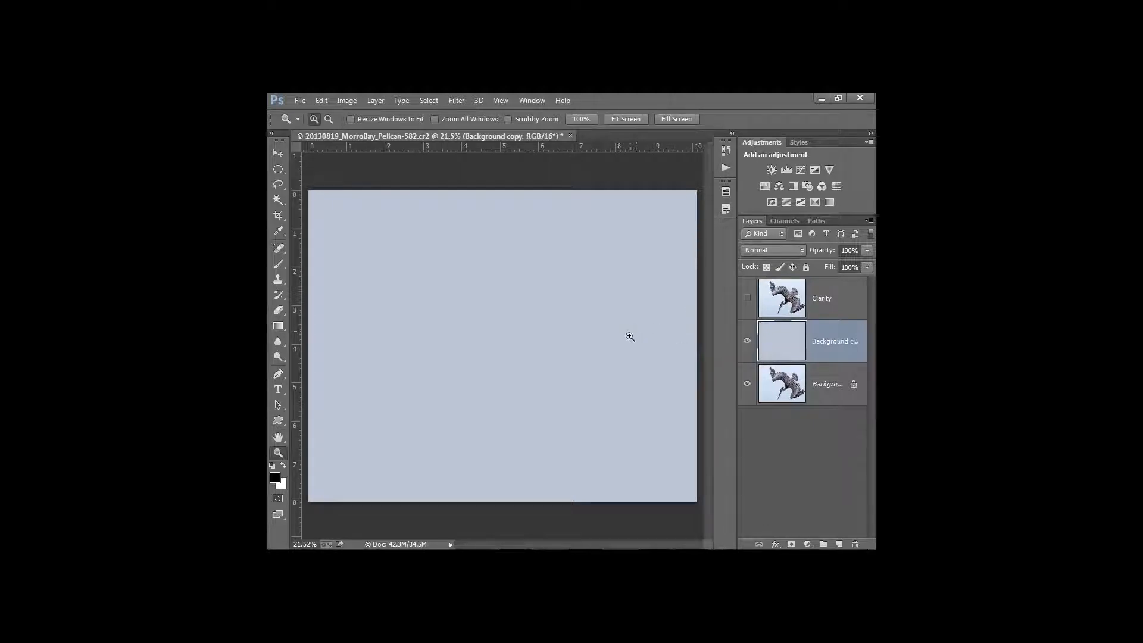
Add a Curves adjustment, neutralize the blue cast with the gray-point sampler, and compare it on and off
left_click(802, 170)
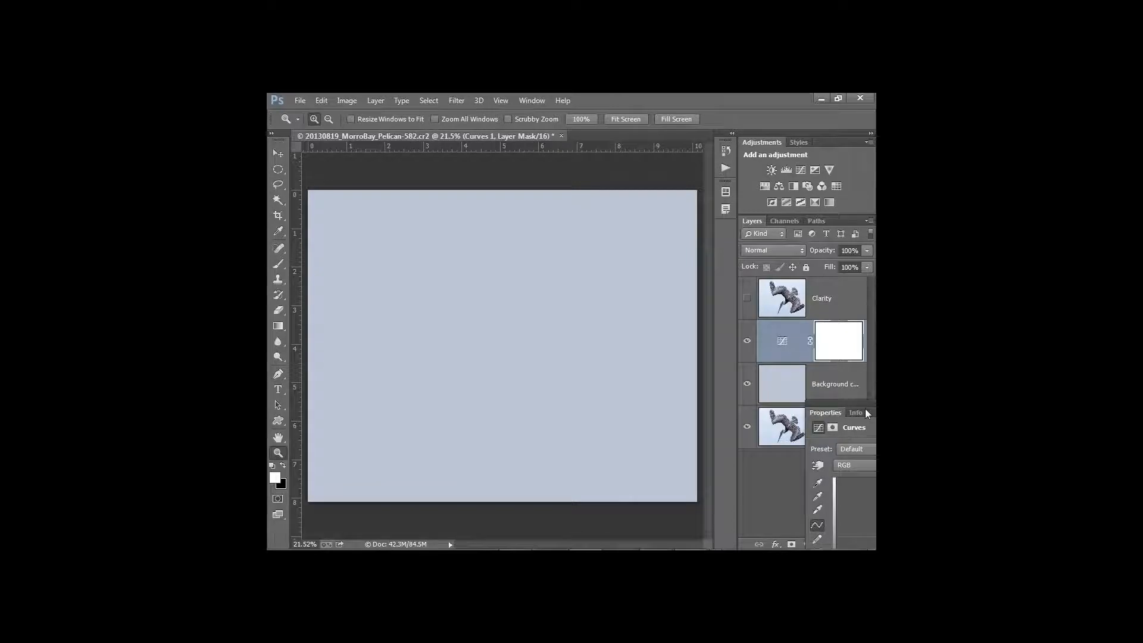
left_click_drag(866, 408, 743, 352)
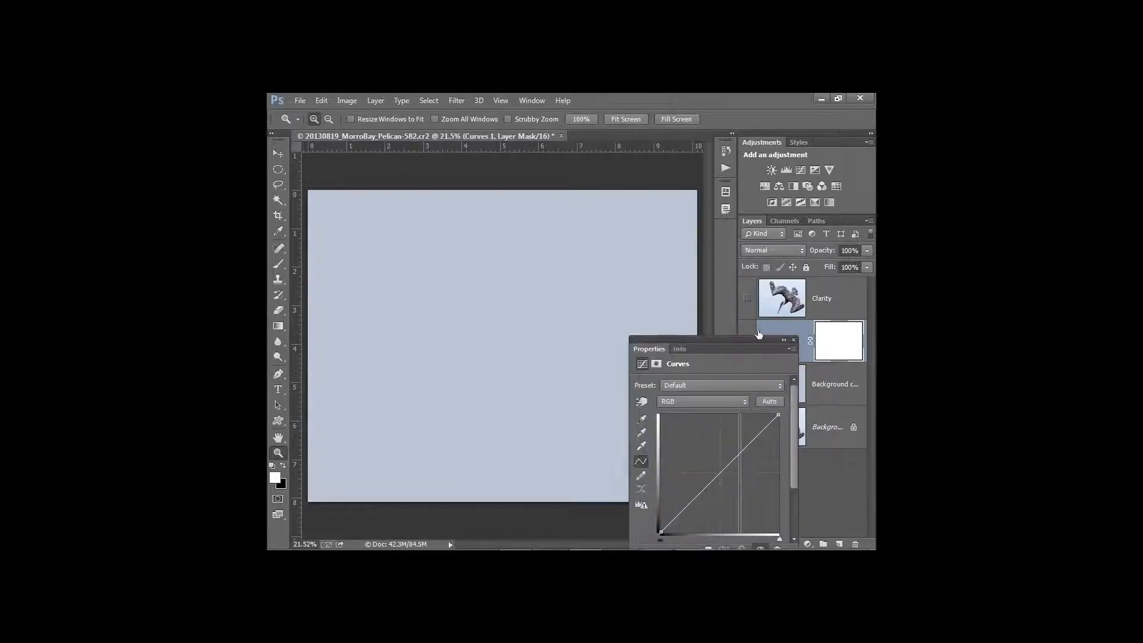
left_click(642, 434)
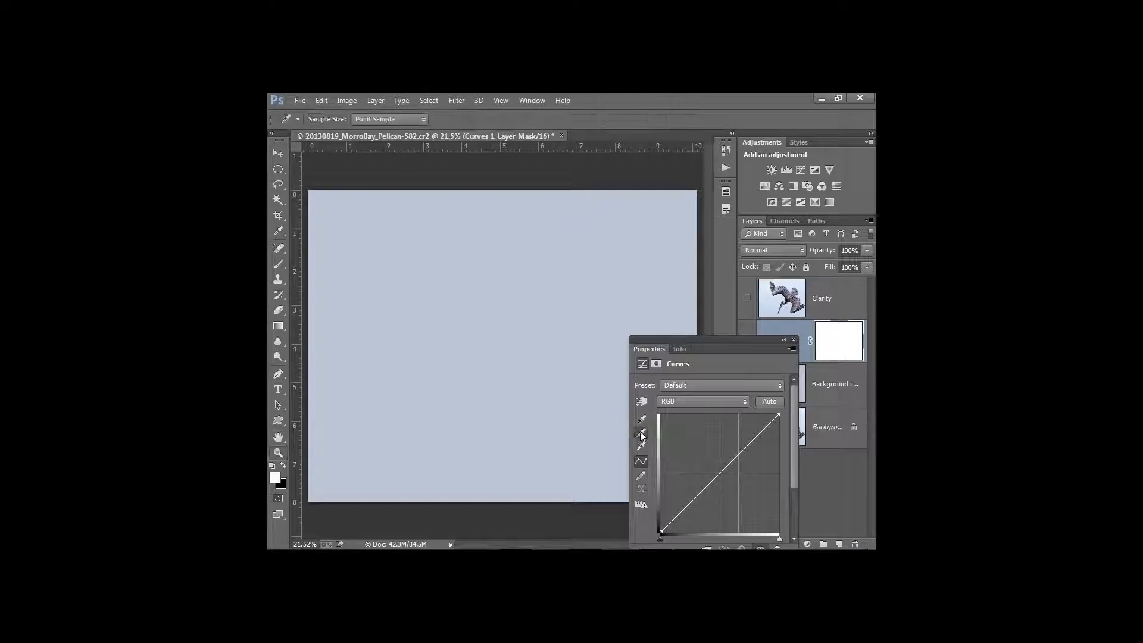
left_click(554, 342)
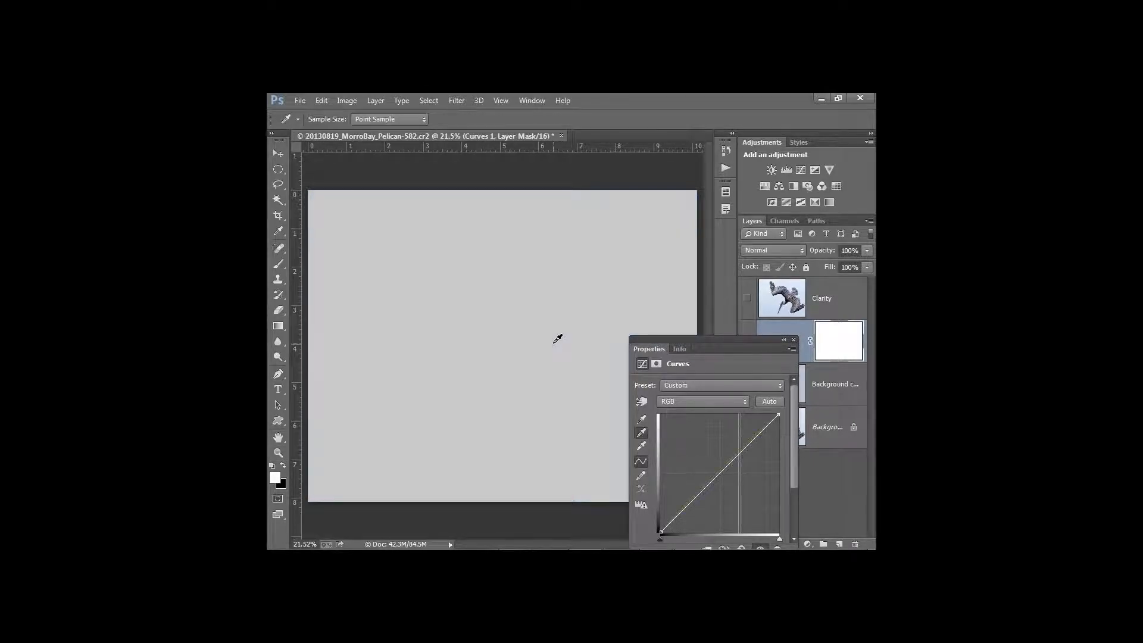
left_click(793, 341)
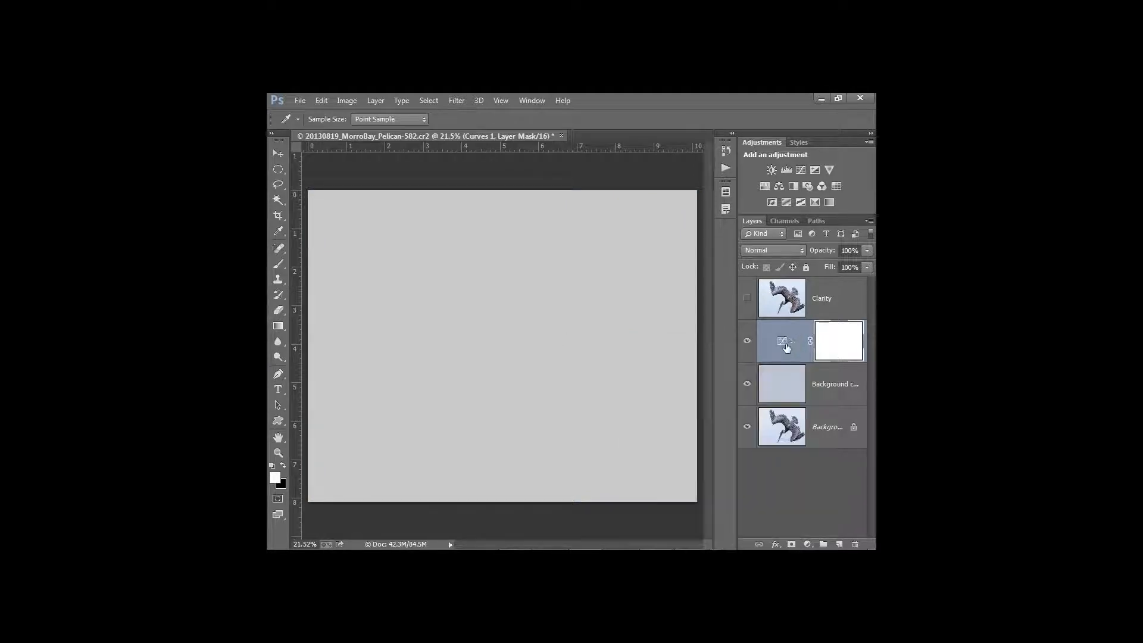
left_click(748, 341)
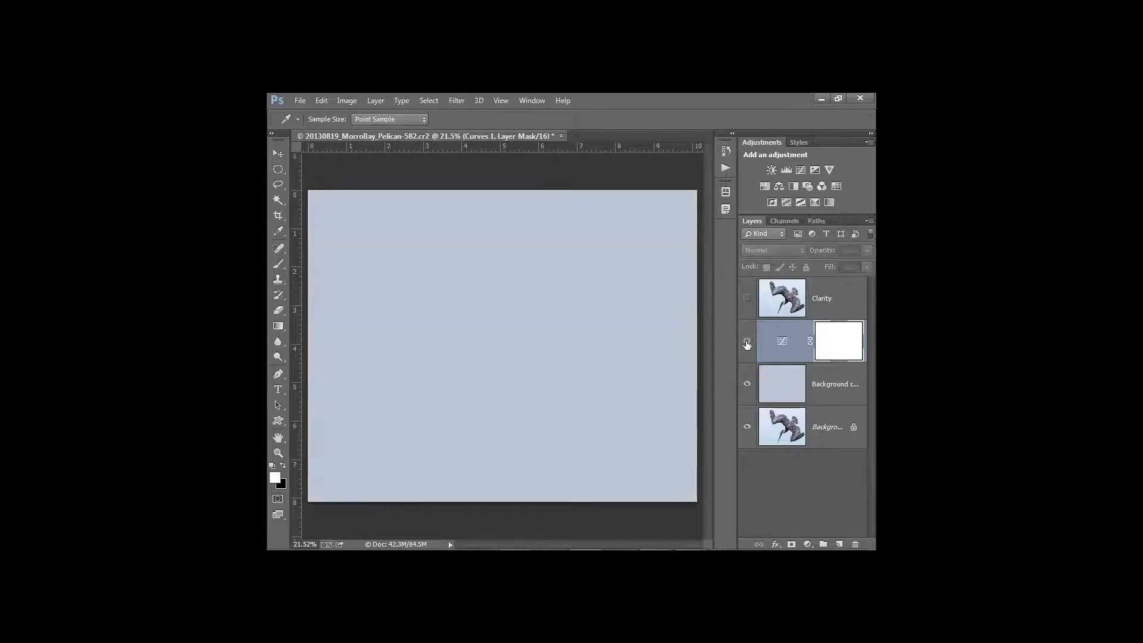
left_click(747, 344)
left_click(747, 345)
left_click(747, 344)
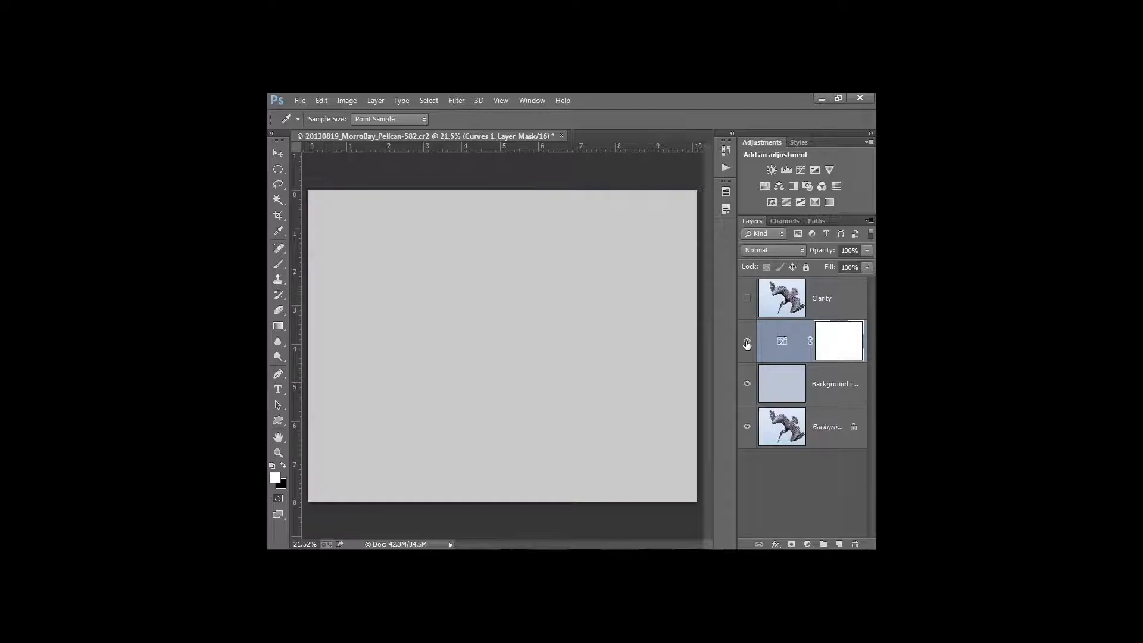
Delete the blank Background copy layer and make the Curves adjustment visible again
key("z")
left_click(766, 384)
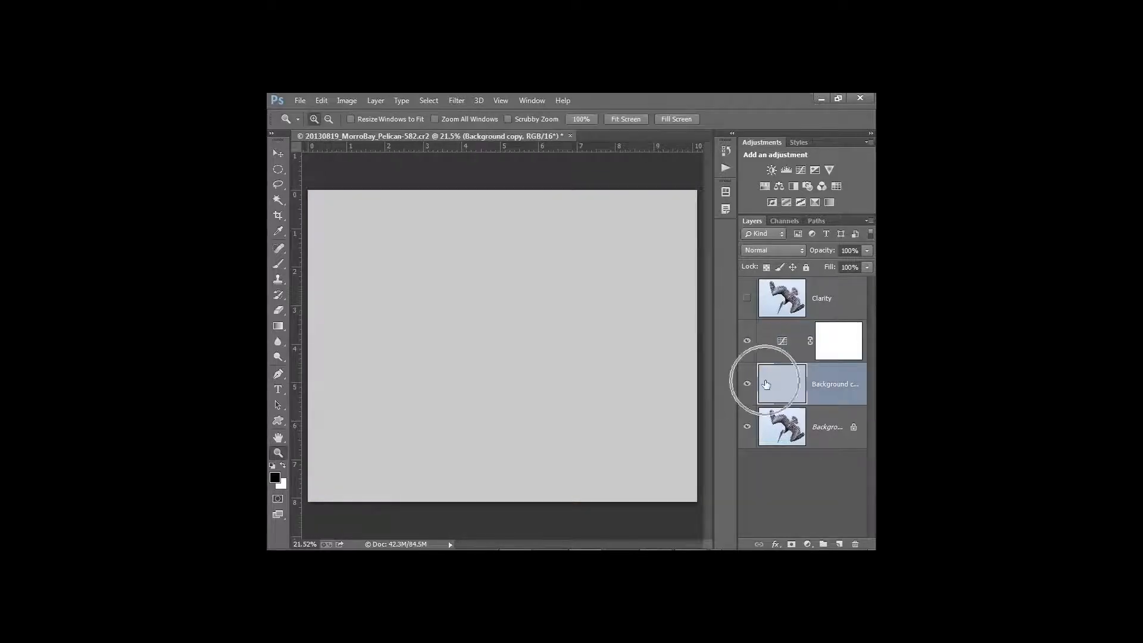
left_click_drag(766, 385, 856, 544)
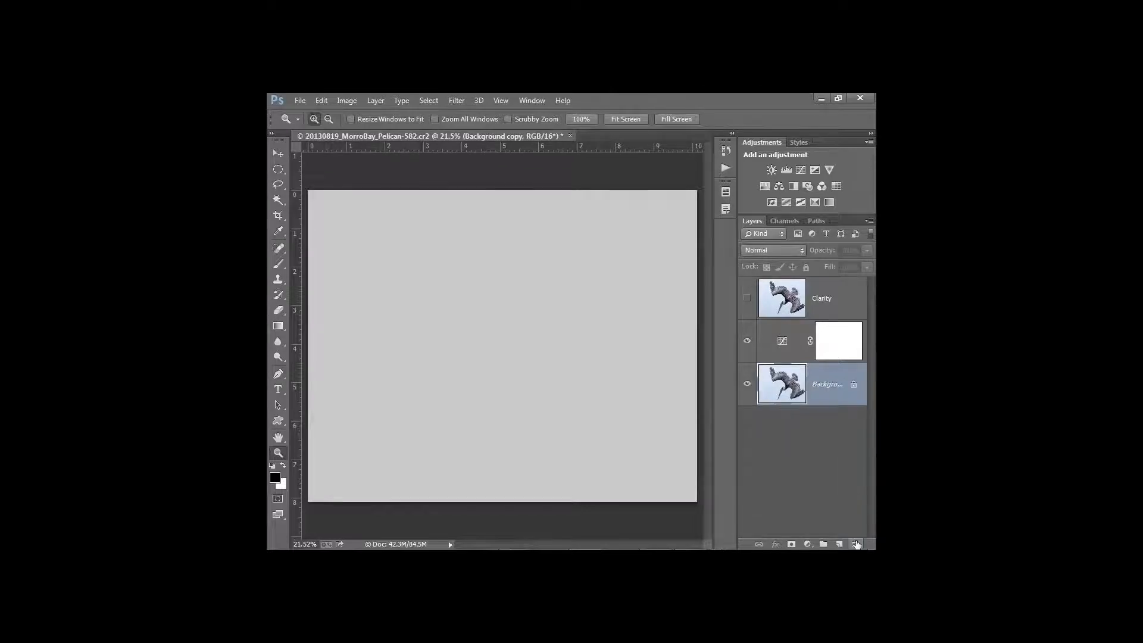
left_click(746, 342)
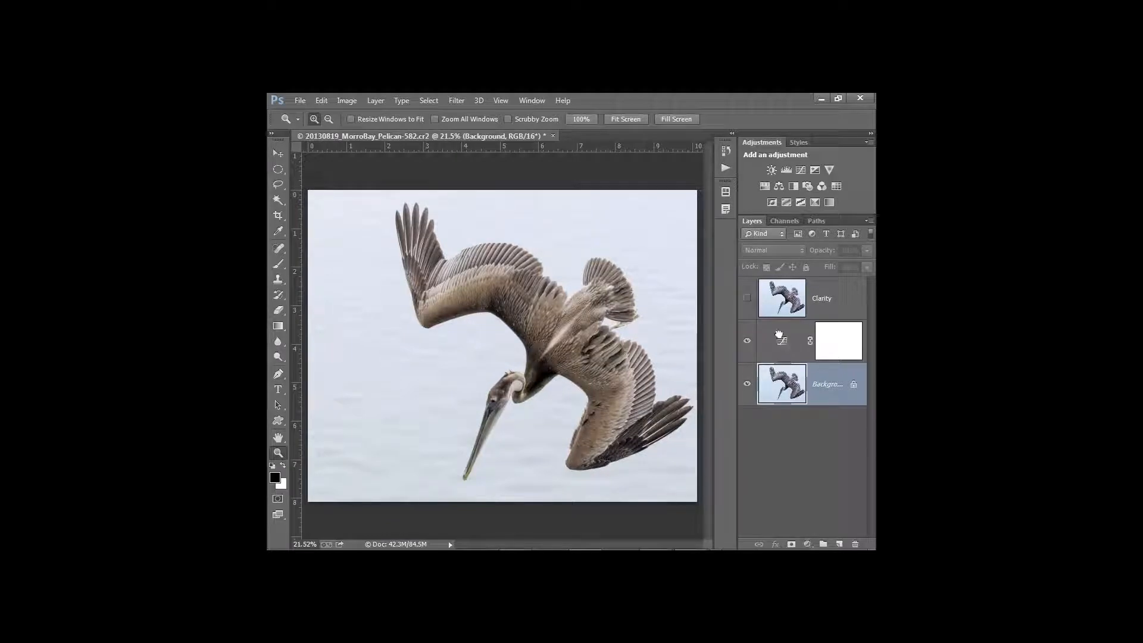
Move Curves 1 above the Clarity layer, turn Clarity's visibility on, and select Clarity
left_click_drag(778, 336, 780, 281)
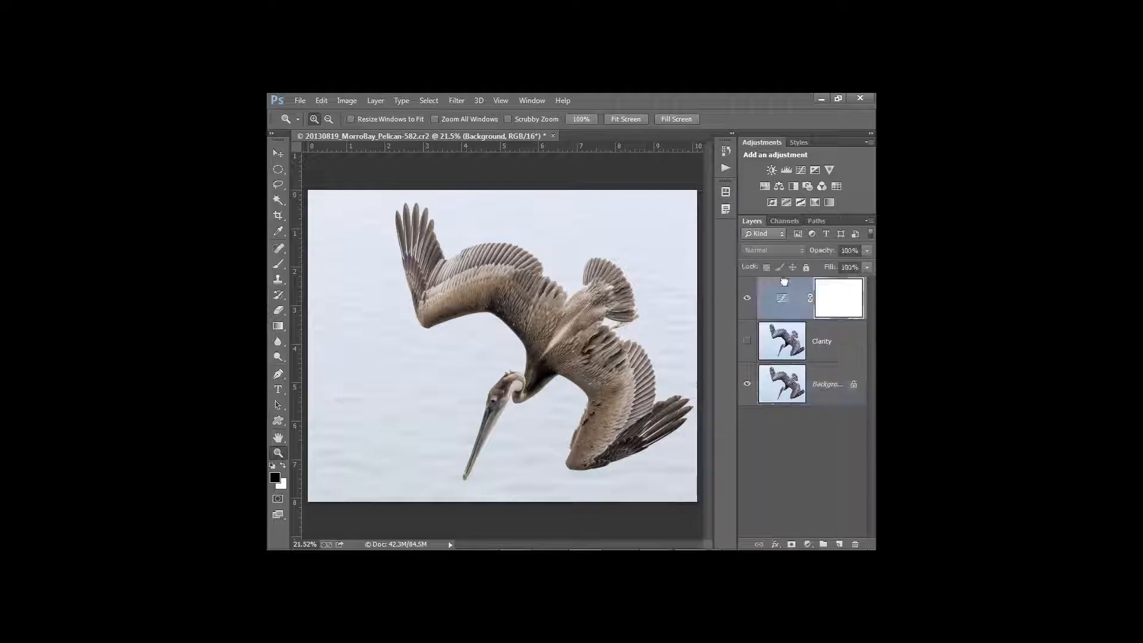
left_click(746, 340)
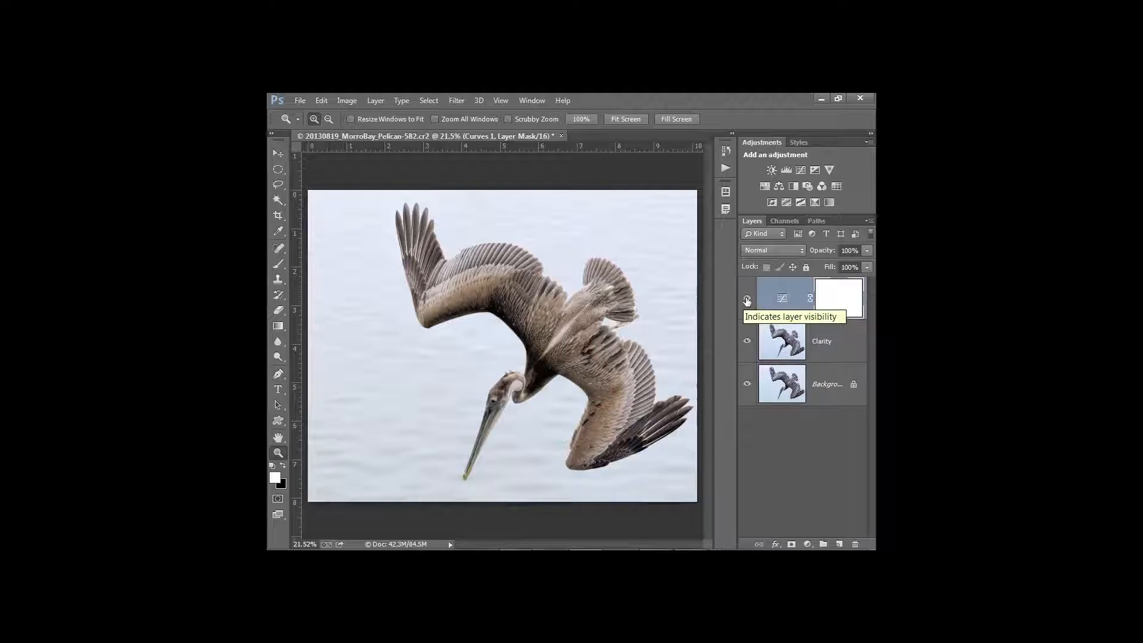
left_click(782, 302)
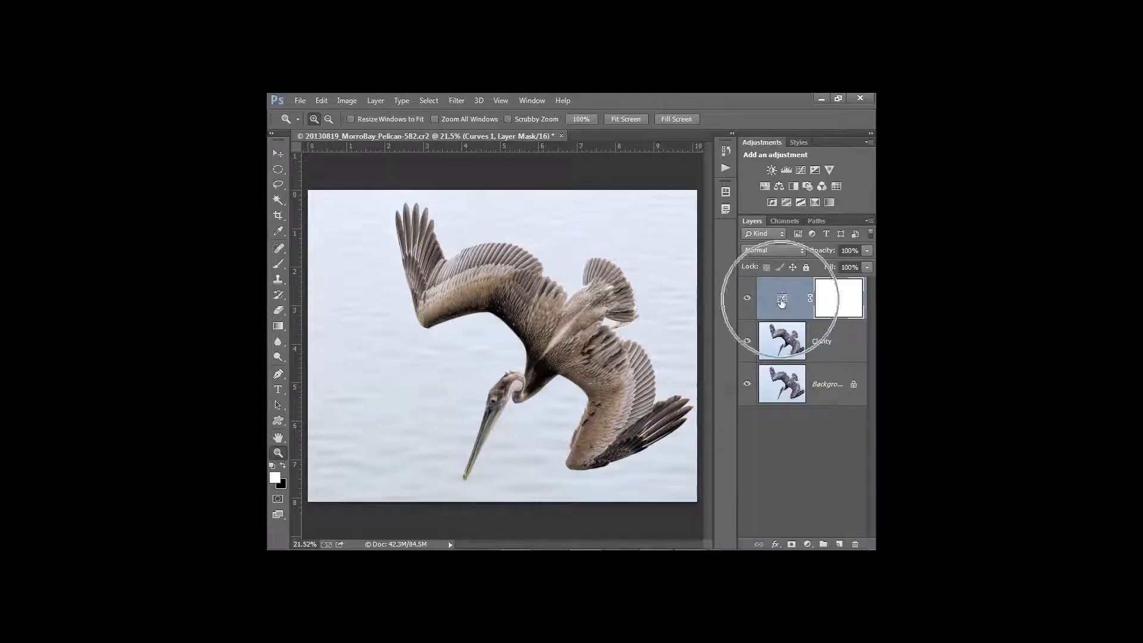
left_click(779, 333)
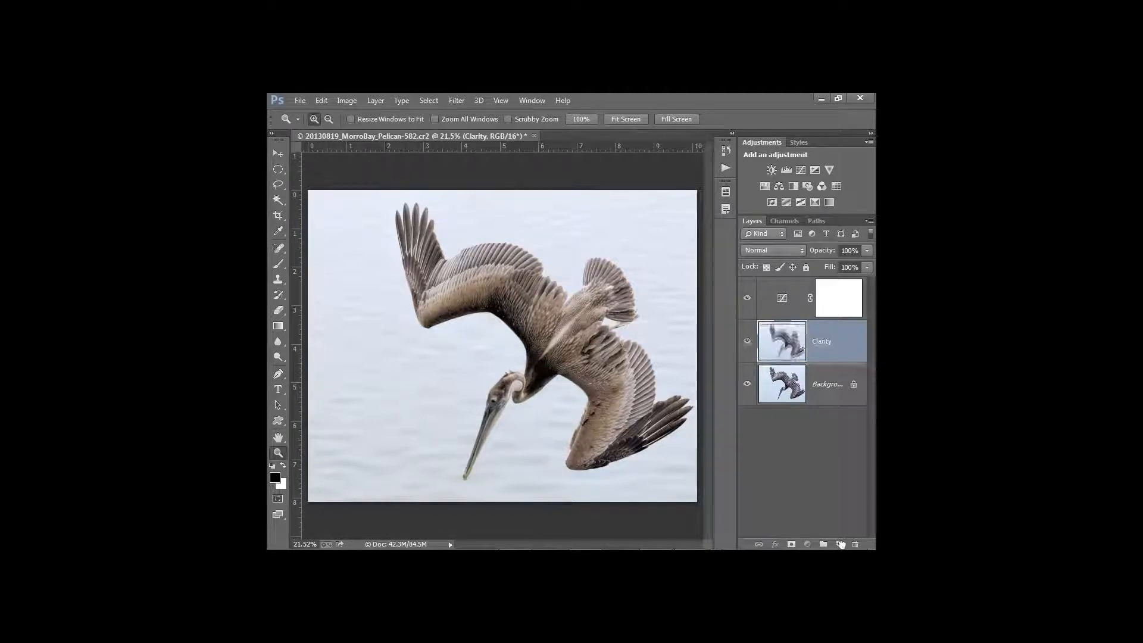
Duplicate Clarity into a layer named 'Detail' and hide the Curves adjustment
key("ctrl+j")
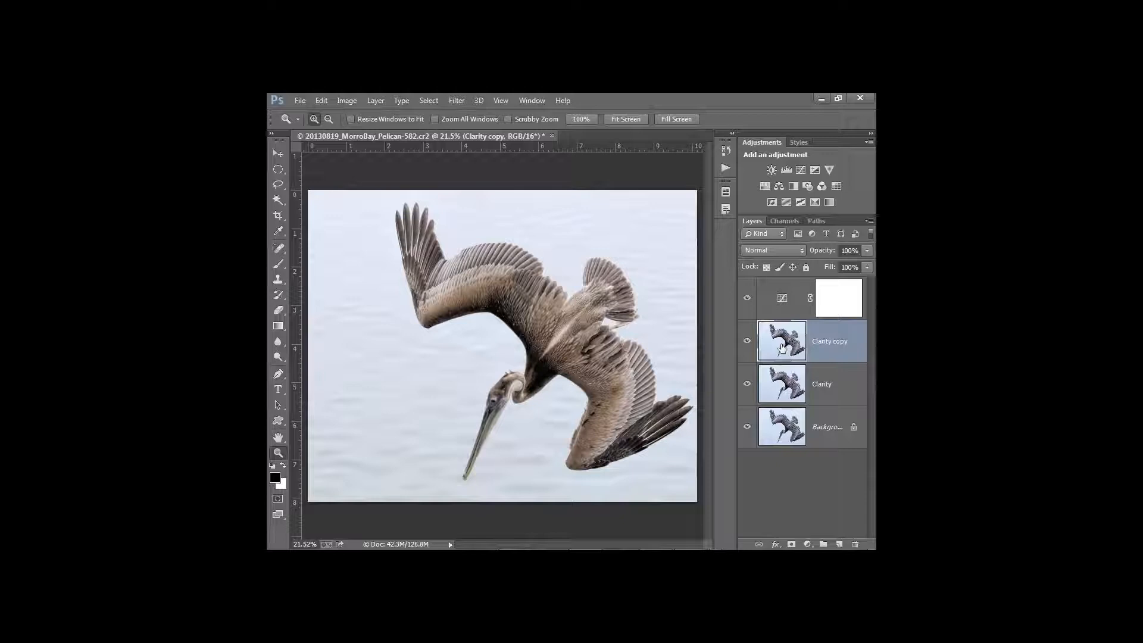
double_click(821, 342)
type("Detail")
left_click(784, 351)
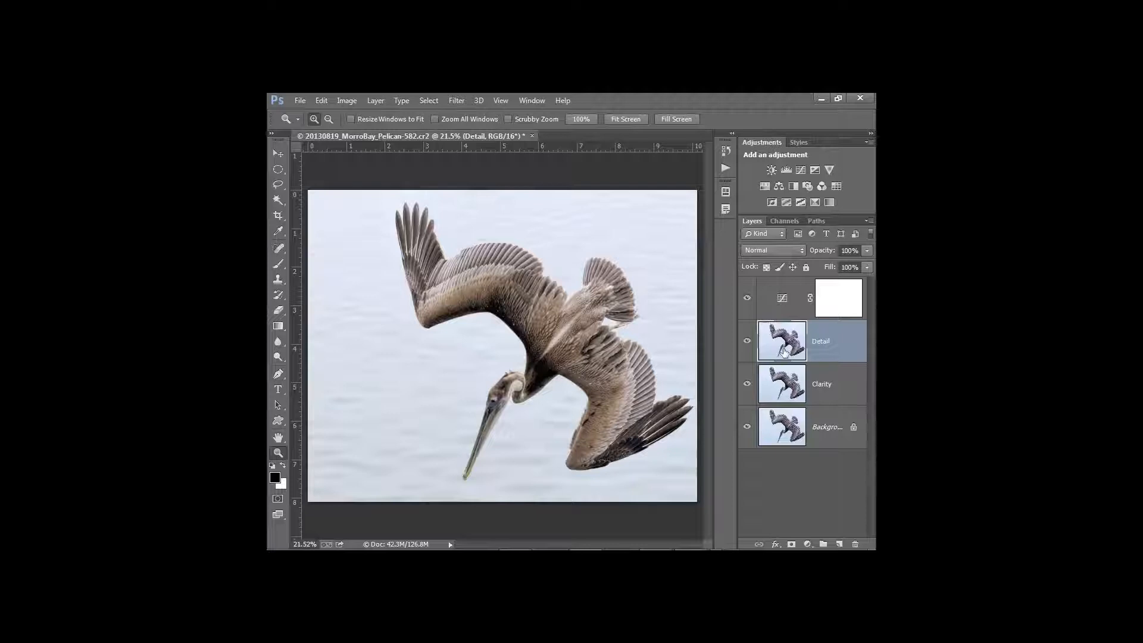
left_click(747, 298)
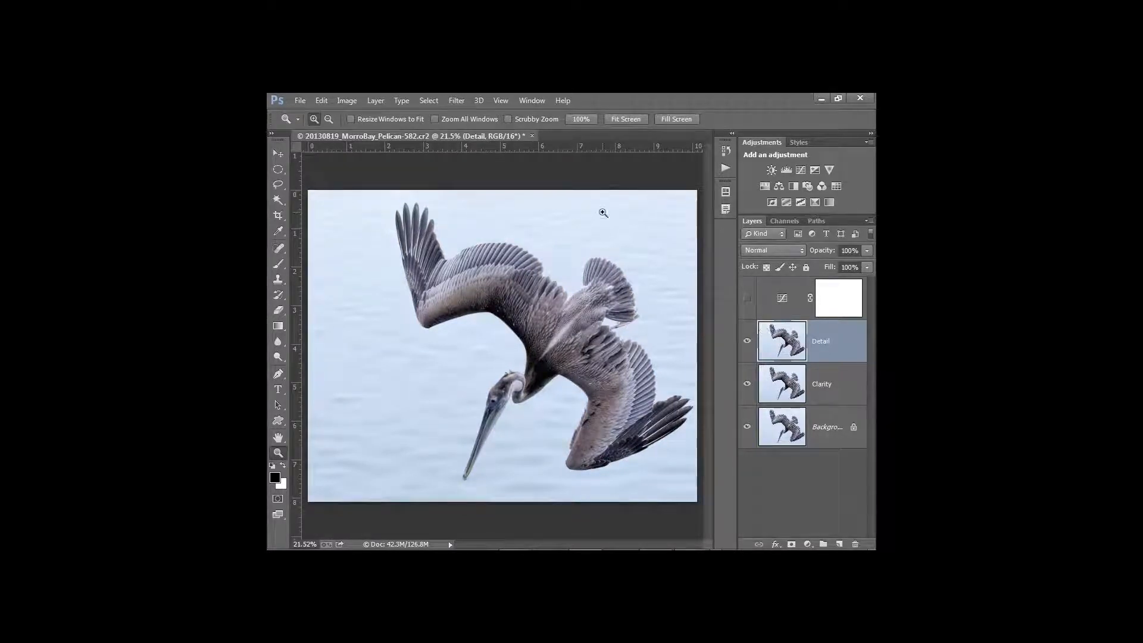
Launch Topaz Detail on the Detail layer and preview the Feature Enhancement II preset
left_click(454, 100)
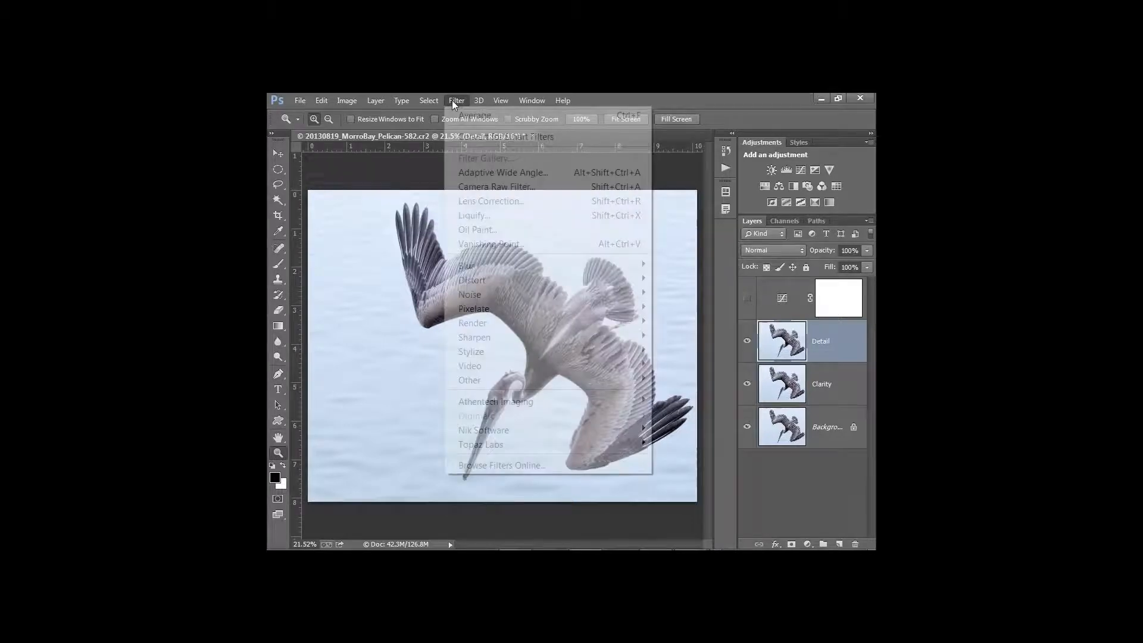
left_click(452, 100)
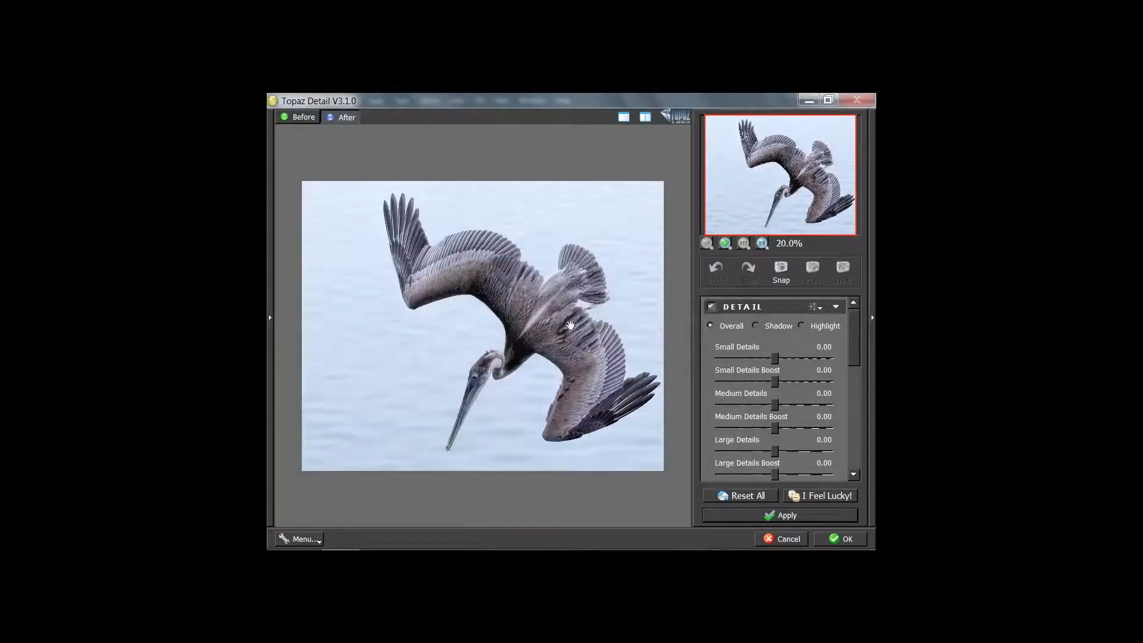
left_click(270, 318)
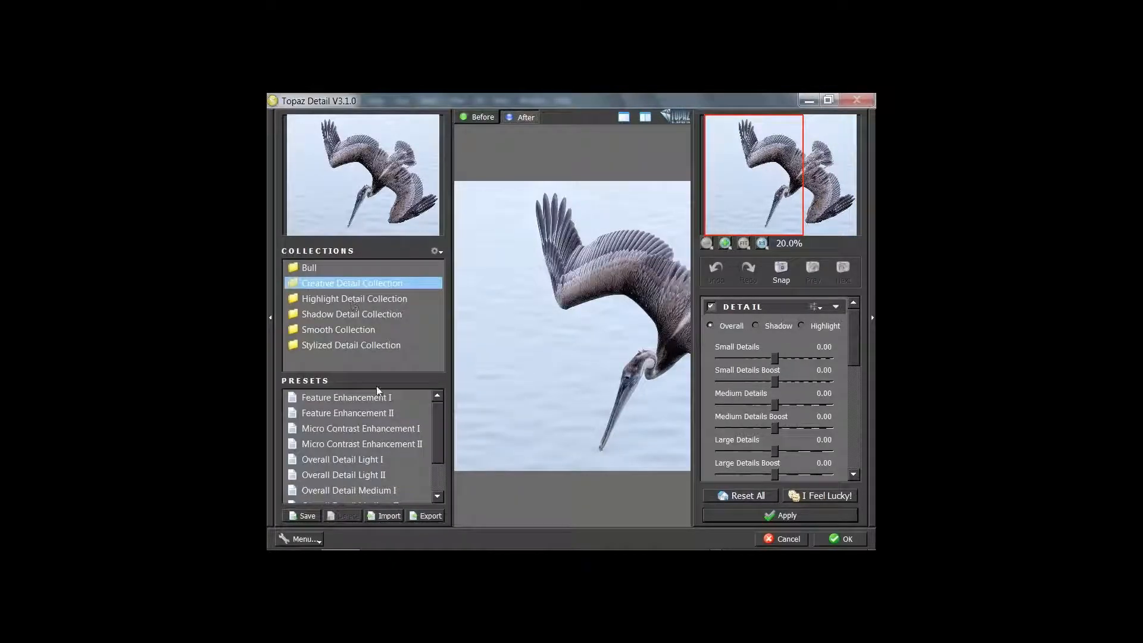
left_click(423, 416)
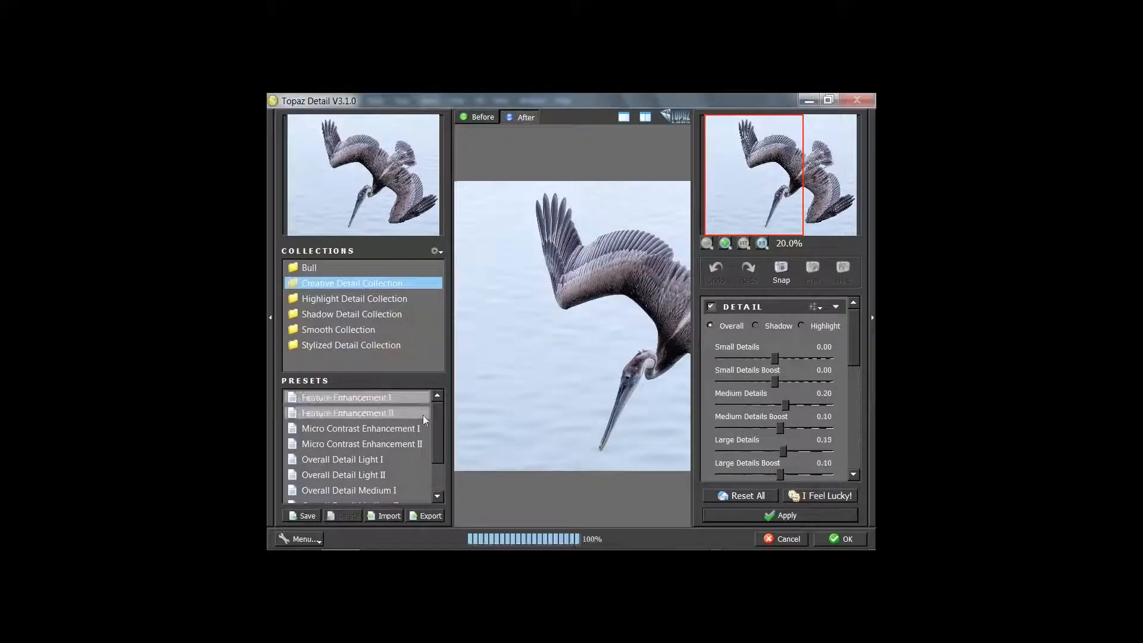
left_click(271, 318)
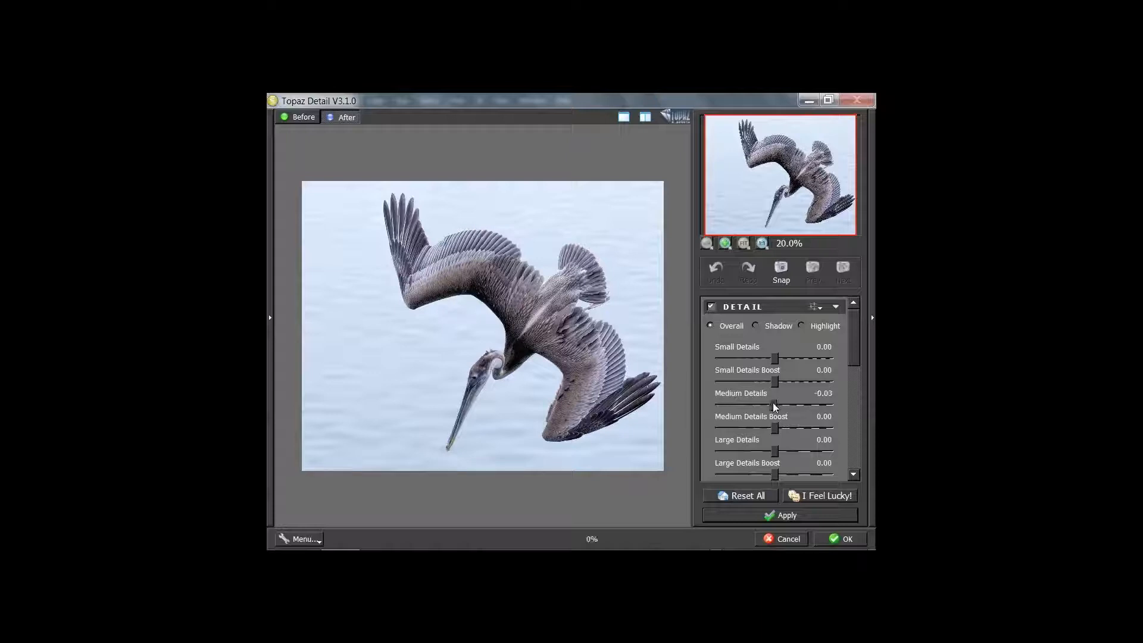
Raise Medium Details to 0.17 and inspect the wing, head and neck feathers at 100%
left_click_drag(773, 402, 779, 402)
left_click_drag(780, 403, 785, 402)
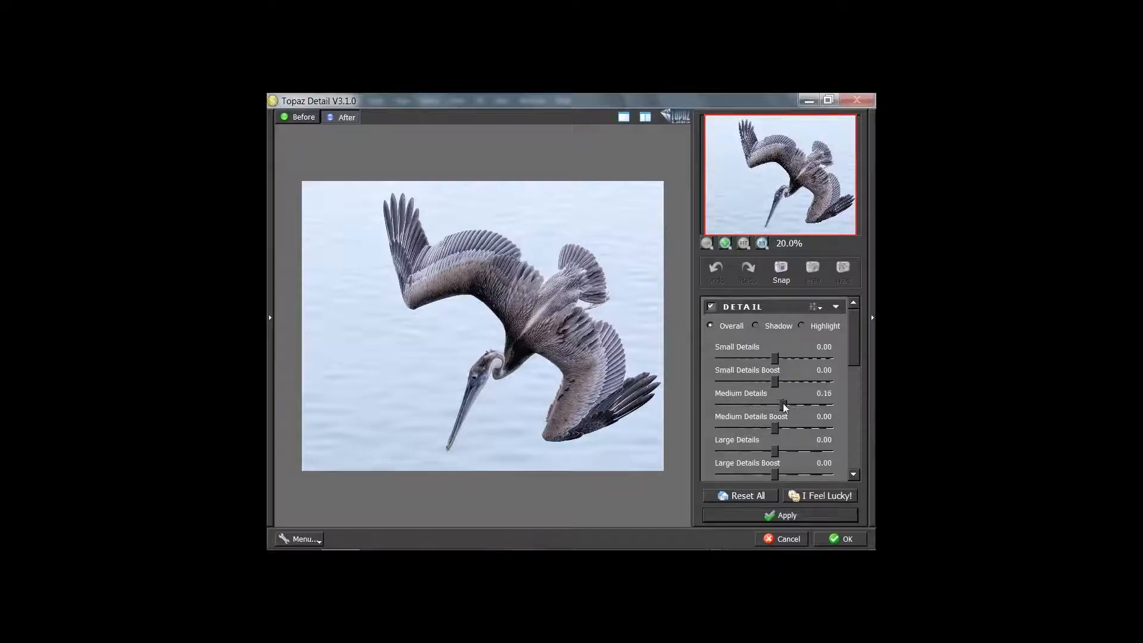
left_click(762, 243)
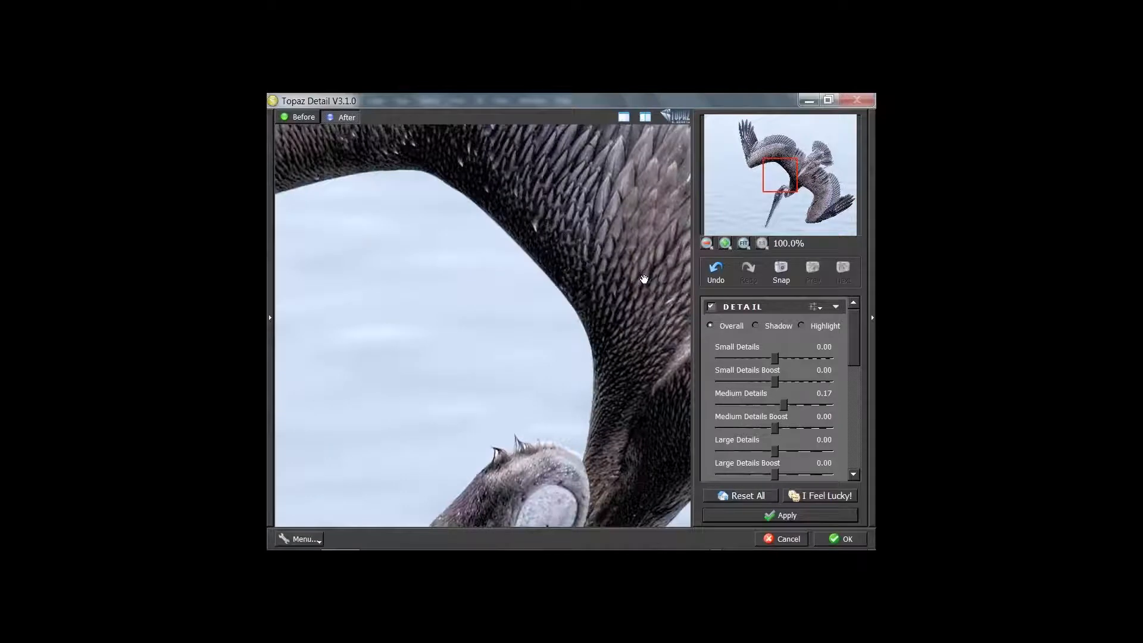
left_click_drag(644, 280, 551, 286)
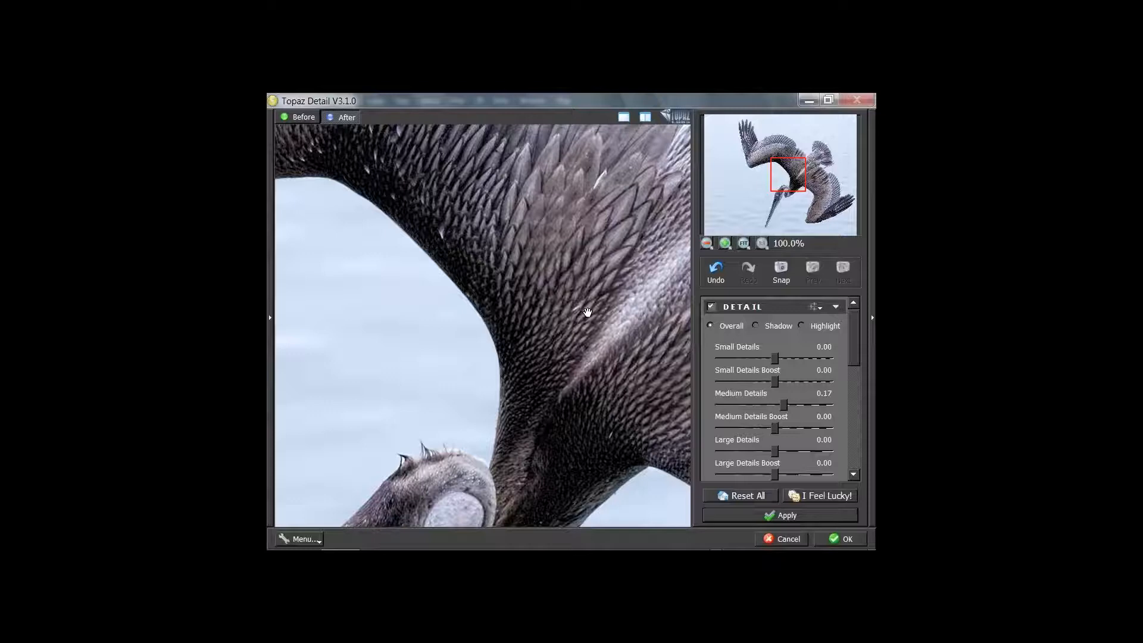
left_click_drag(583, 311, 545, 256)
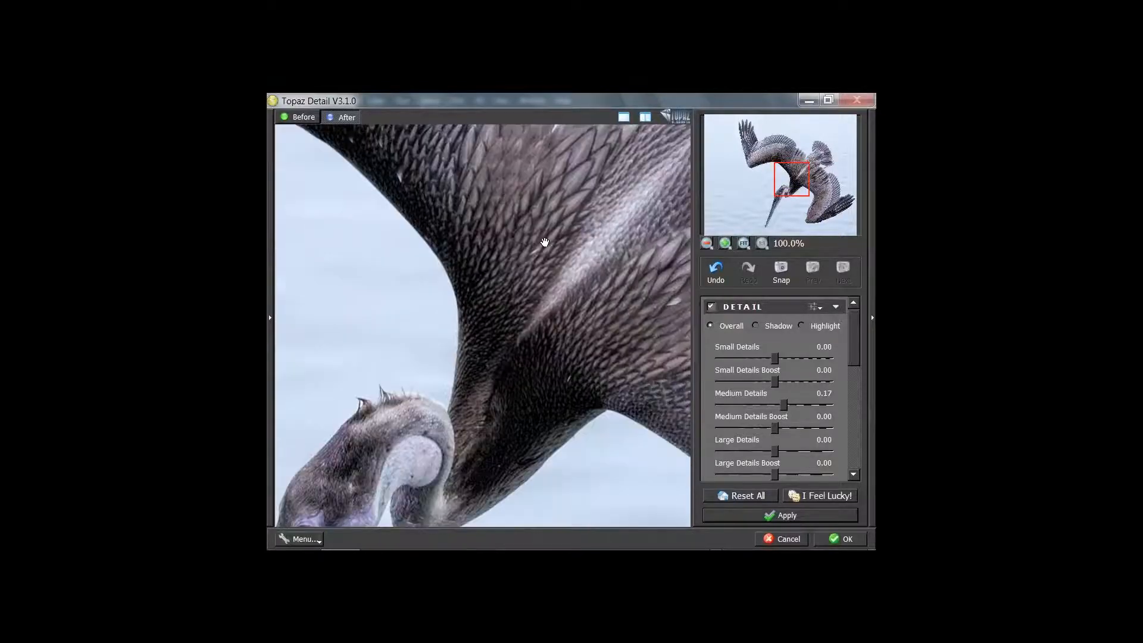
left_click_drag(530, 412, 589, 262)
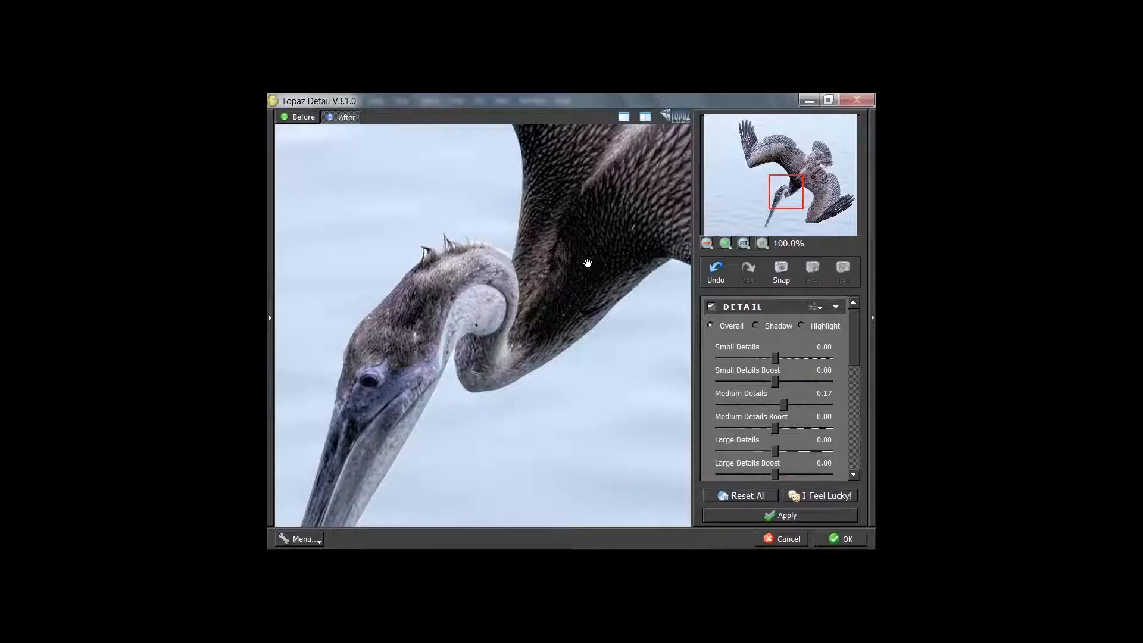
Test and reset Large Details, then settle on Large Details 0.06 and Medium Details 0.18
left_click(746, 243)
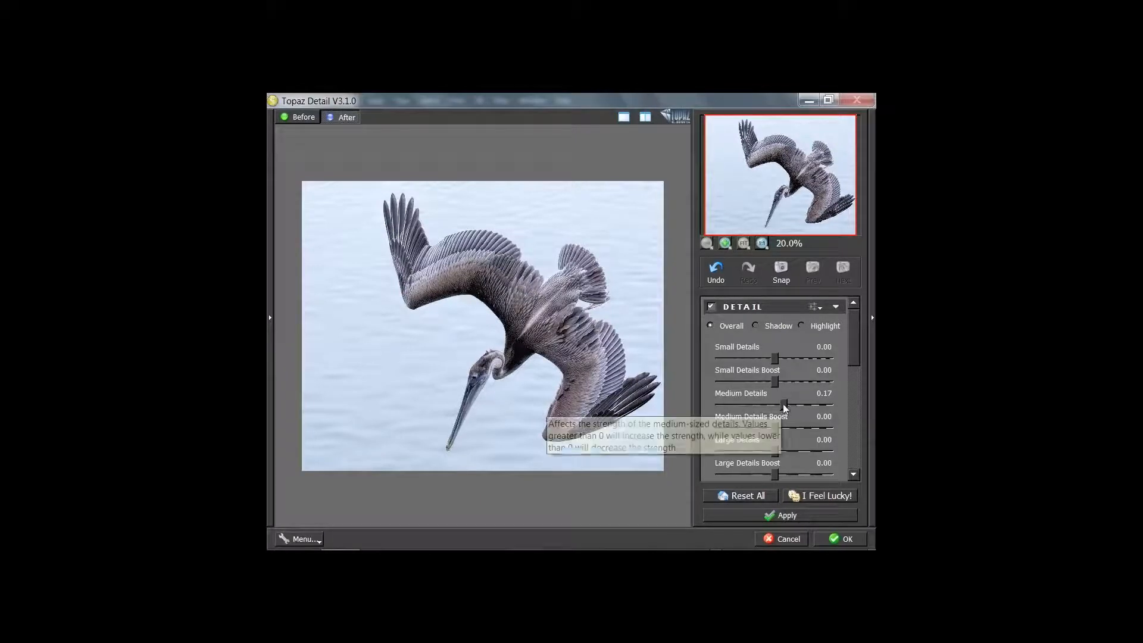
left_click_drag(770, 451, 776, 452)
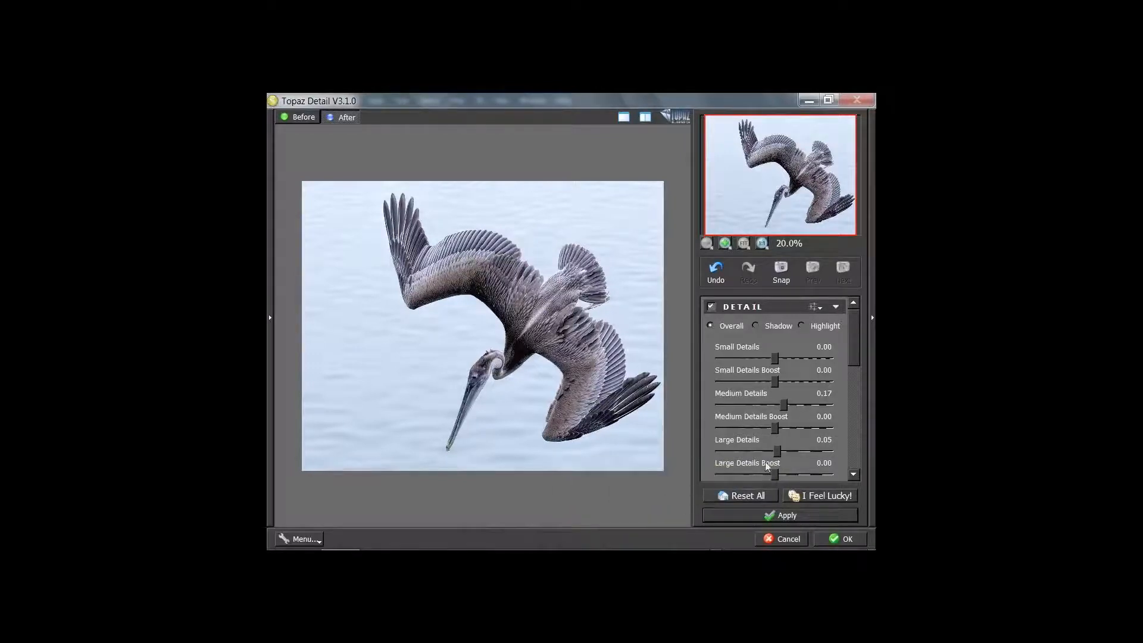
left_click_drag(778, 448, 853, 451)
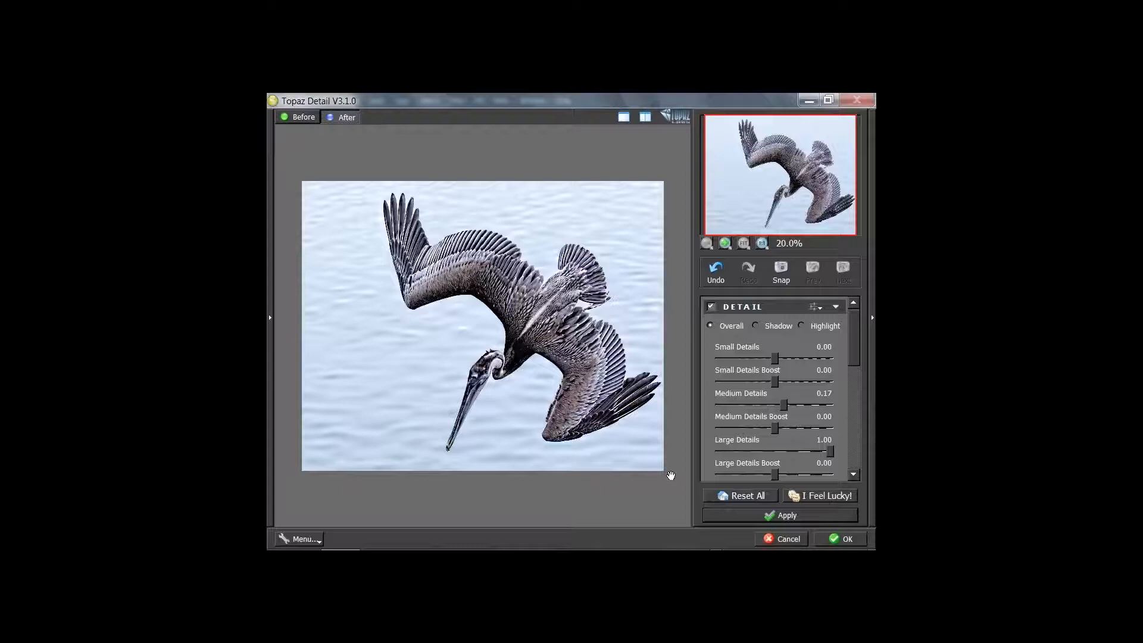
left_click_drag(829, 450, 719, 456)
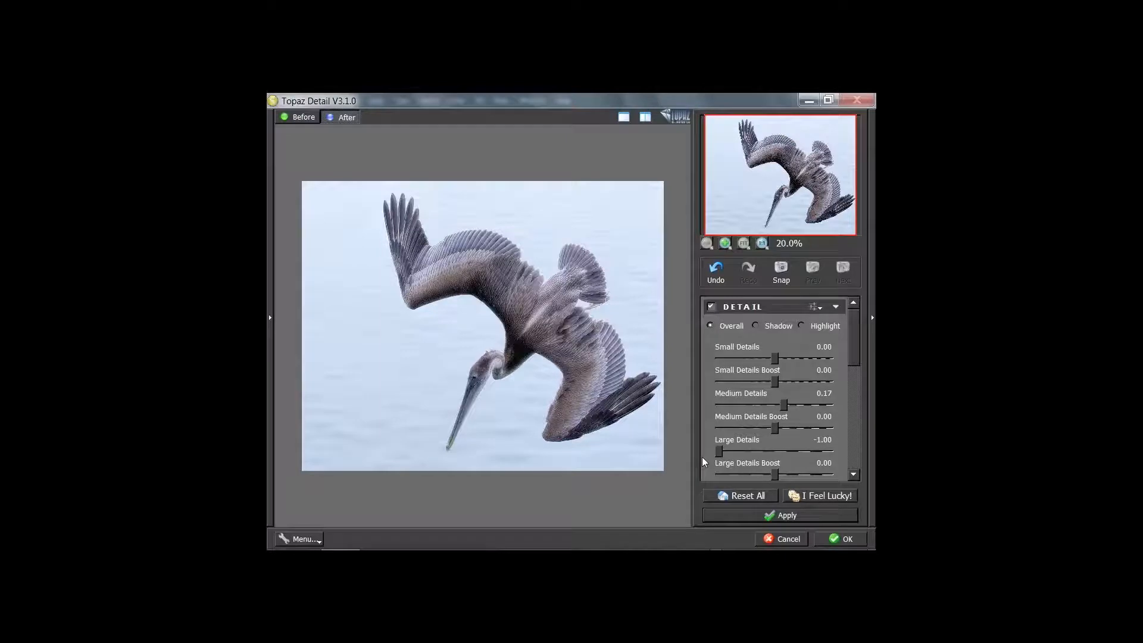
double_click(719, 440)
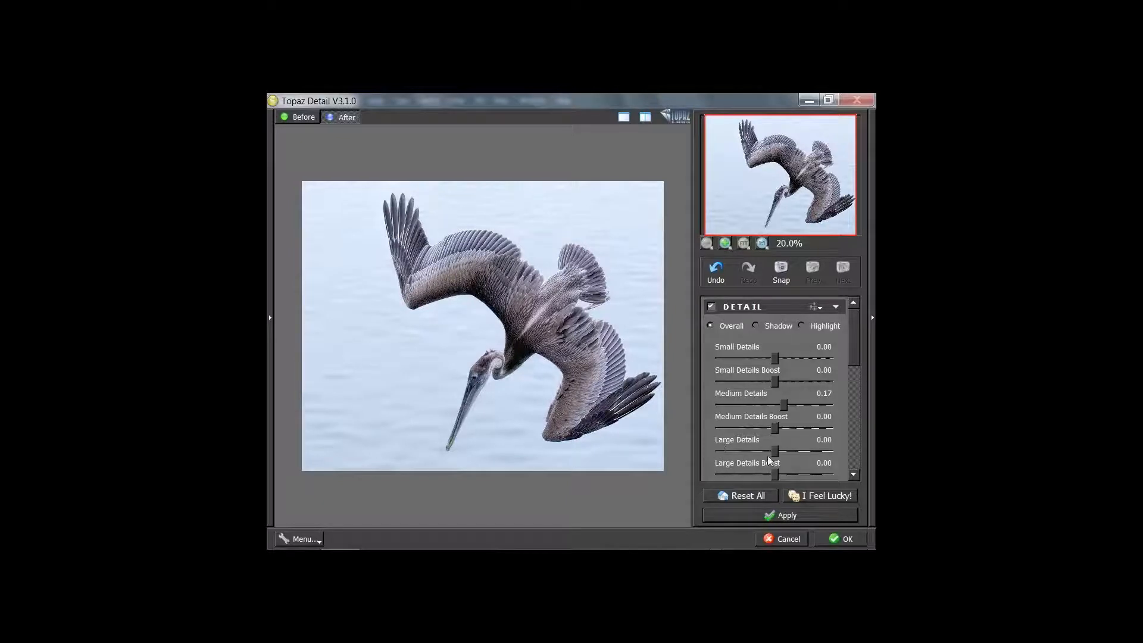
left_click_drag(774, 451, 776, 450)
left_click_drag(773, 450, 778, 451)
left_click_drag(783, 404, 784, 404)
Apply the Topaz Detail sharpening back in Photoshop and select the Detail layer
left_click(839, 539)
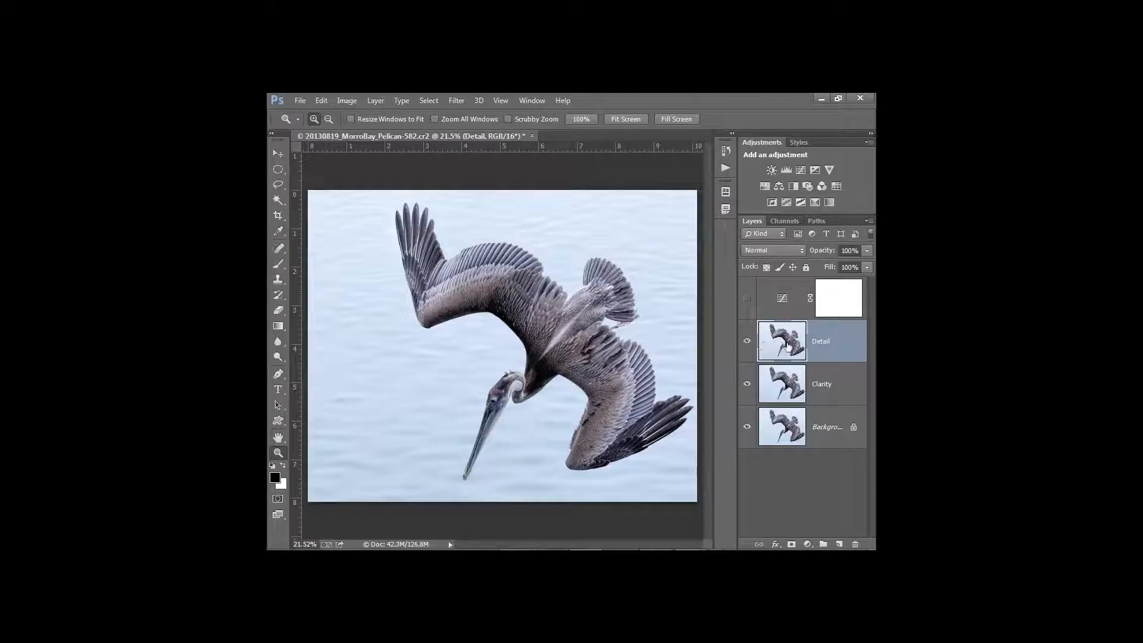
left_click(782, 345)
Quick-select the pelican's wings, body, neck, head and tail, then mask the Detail layer to it
left_click_drag(277, 202, 303, 203)
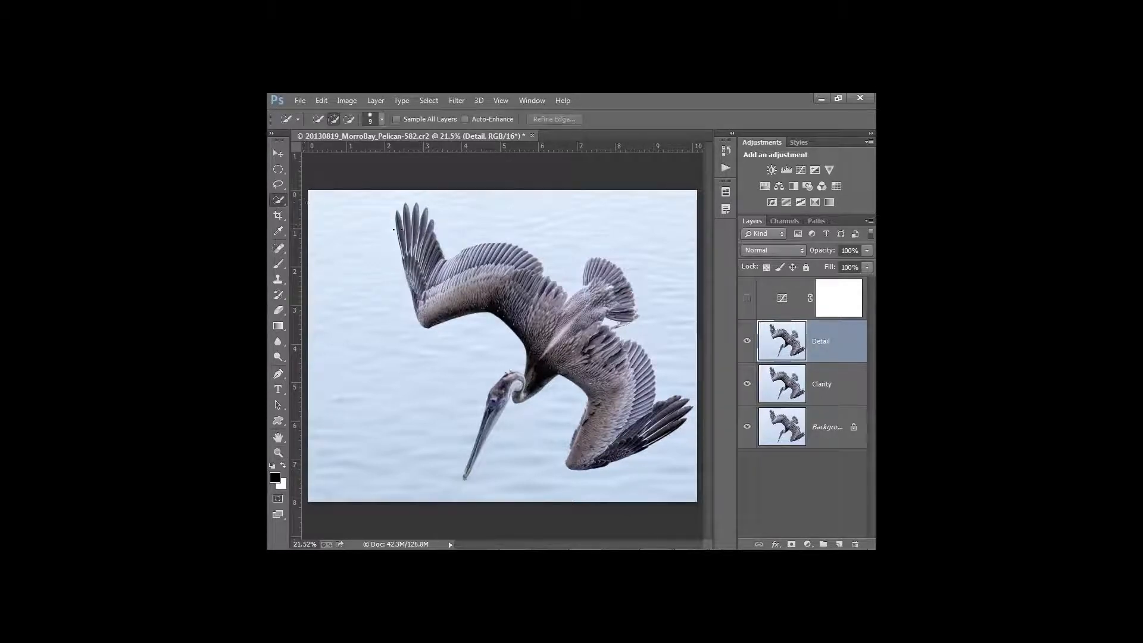
mouse_move(412, 239)
left_mouse_down()
mouse_move(432, 279)
mouse_move(560, 308)
left_mouse_up()
left_click_drag(521, 265, 449, 267)
mouse_move(548, 331)
left_mouse_down()
mouse_move(583, 342)
mouse_move(616, 306)
mouse_move(617, 276)
mouse_move(593, 271)
left_mouse_up()
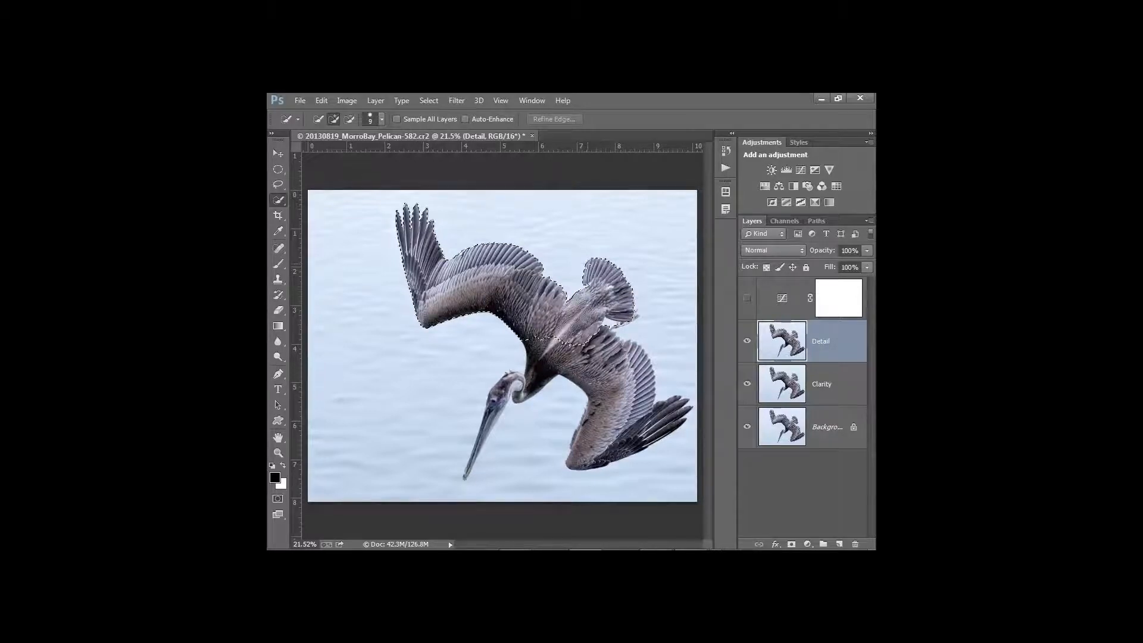
left_click_drag(557, 335, 483, 439)
mouse_move(585, 351)
left_mouse_down()
mouse_move(605, 334)
mouse_move(619, 408)
mouse_move(596, 394)
left_mouse_up()
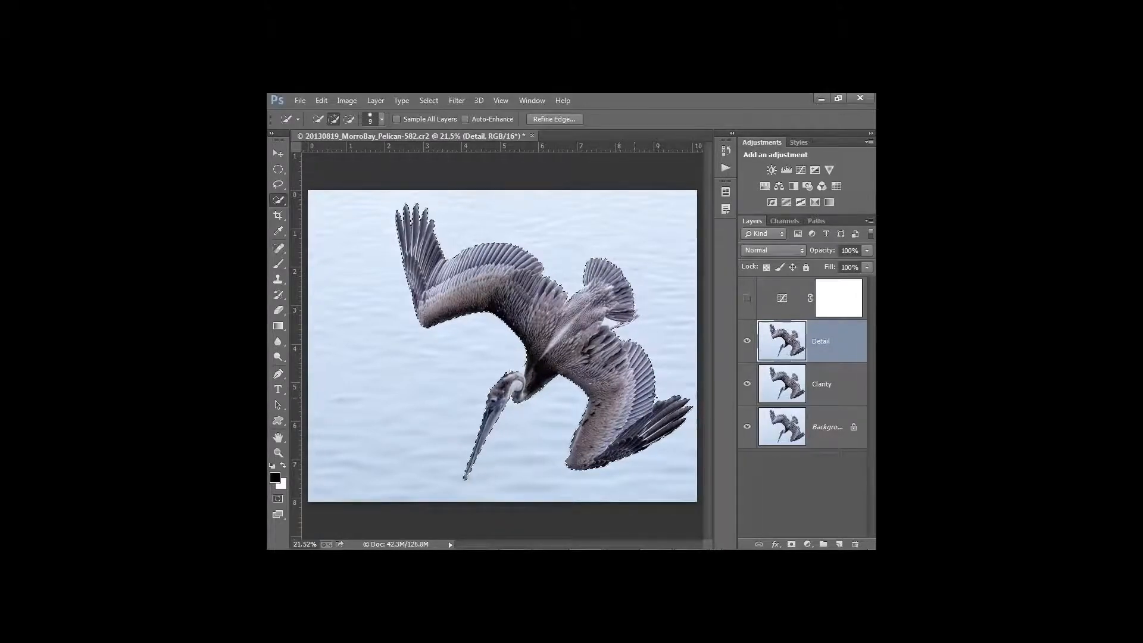
left_click(791, 544)
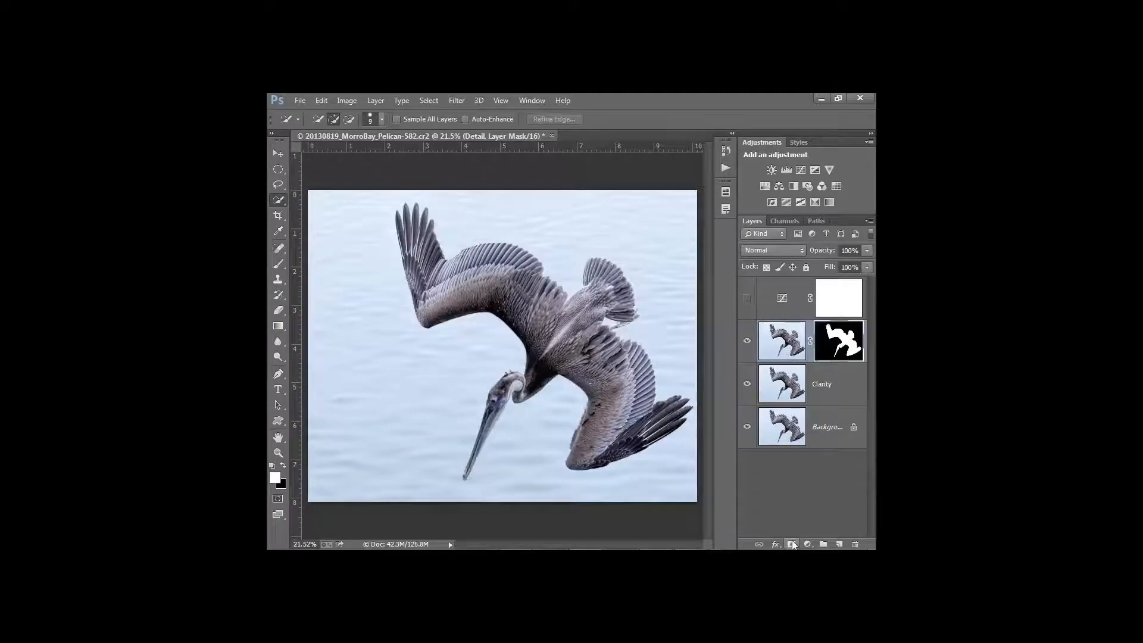
Compare the masked Detail layer on and off, leave it hidden, and select Clarity
left_click(747, 347)
left_click(748, 343)
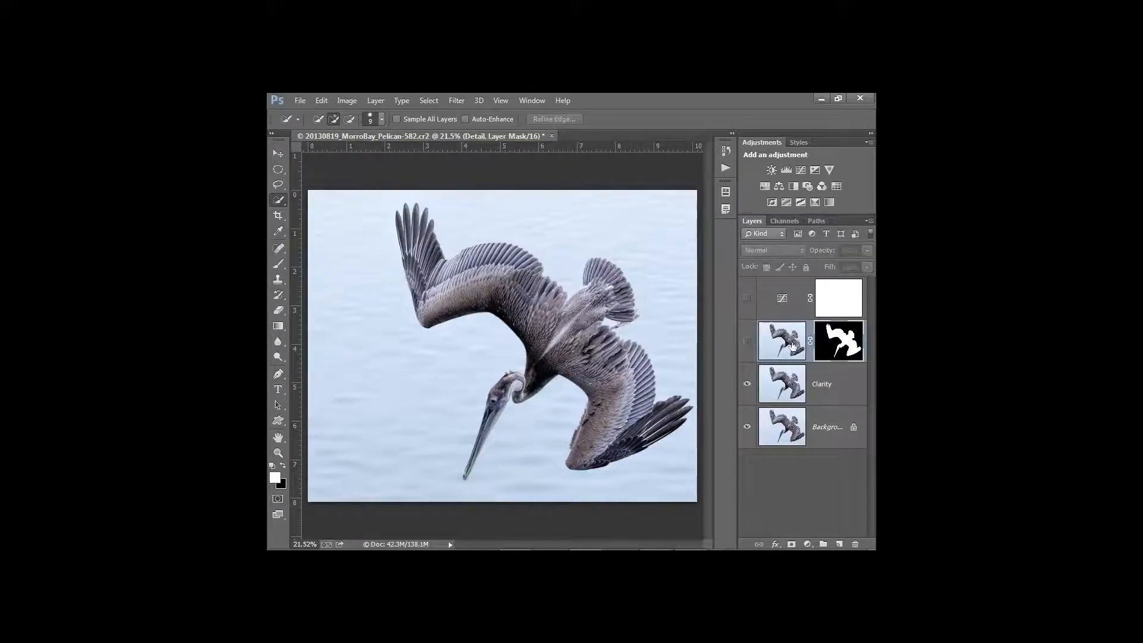
left_click(747, 340)
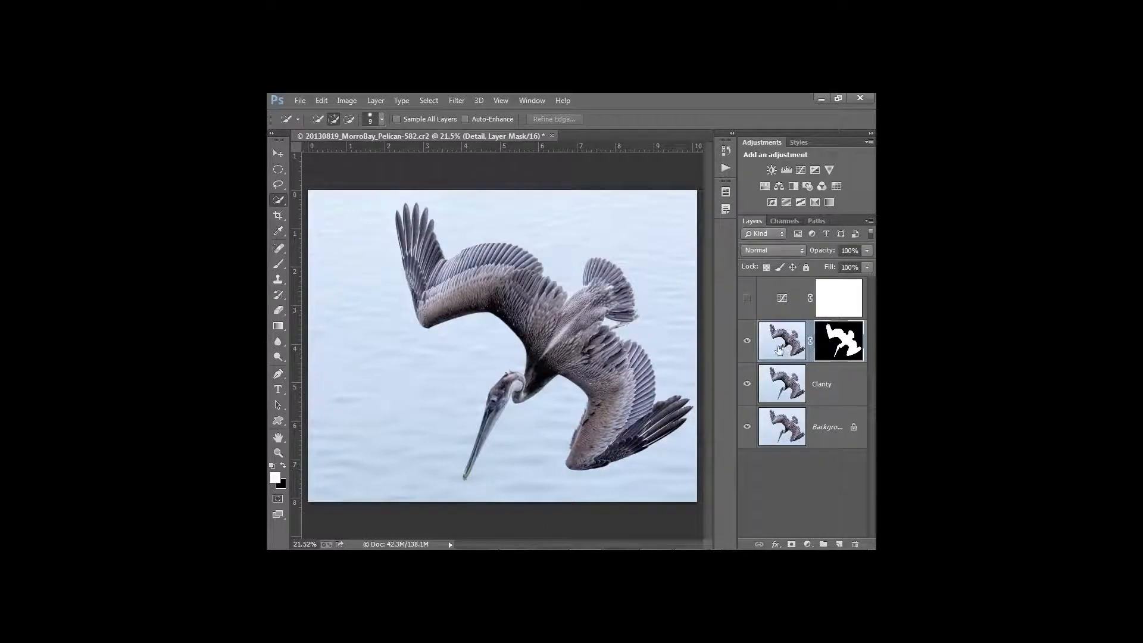
left_click(747, 340)
left_click(781, 375)
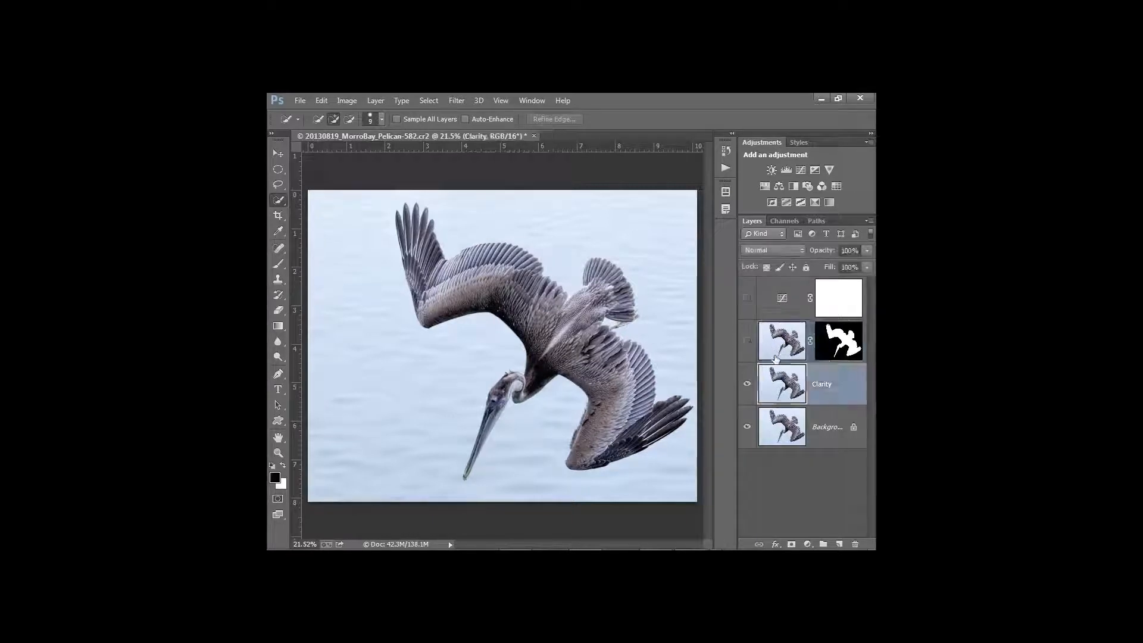
Launch Topaz ReMask 3 on the Clarity layer from Filter > Topaz Labs
left_click(454, 100)
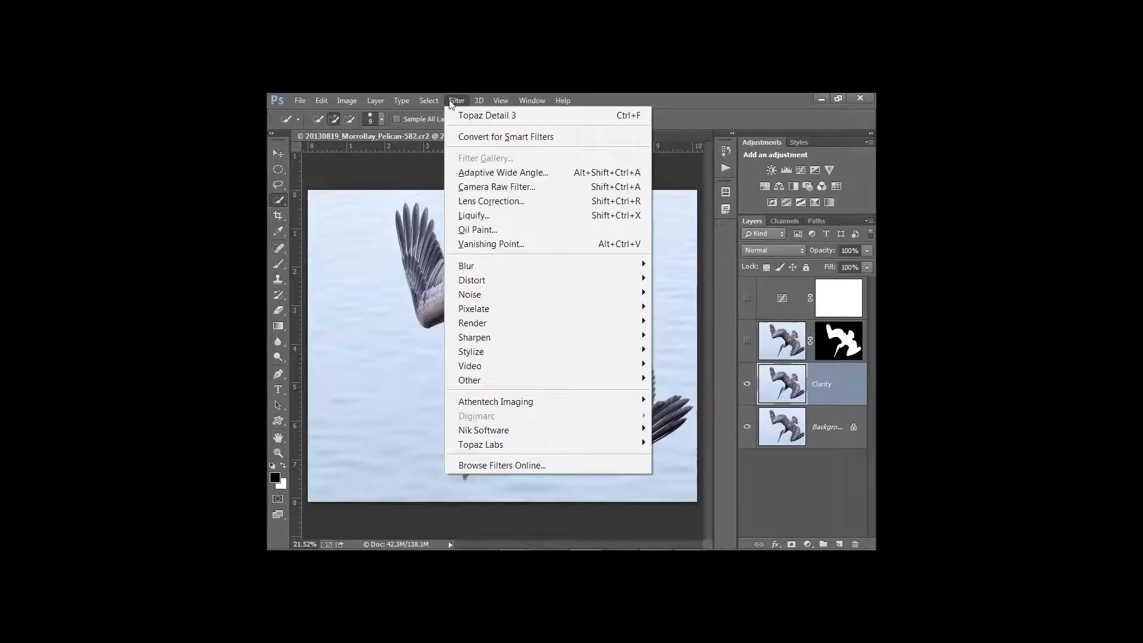
mouse_move(484, 444)
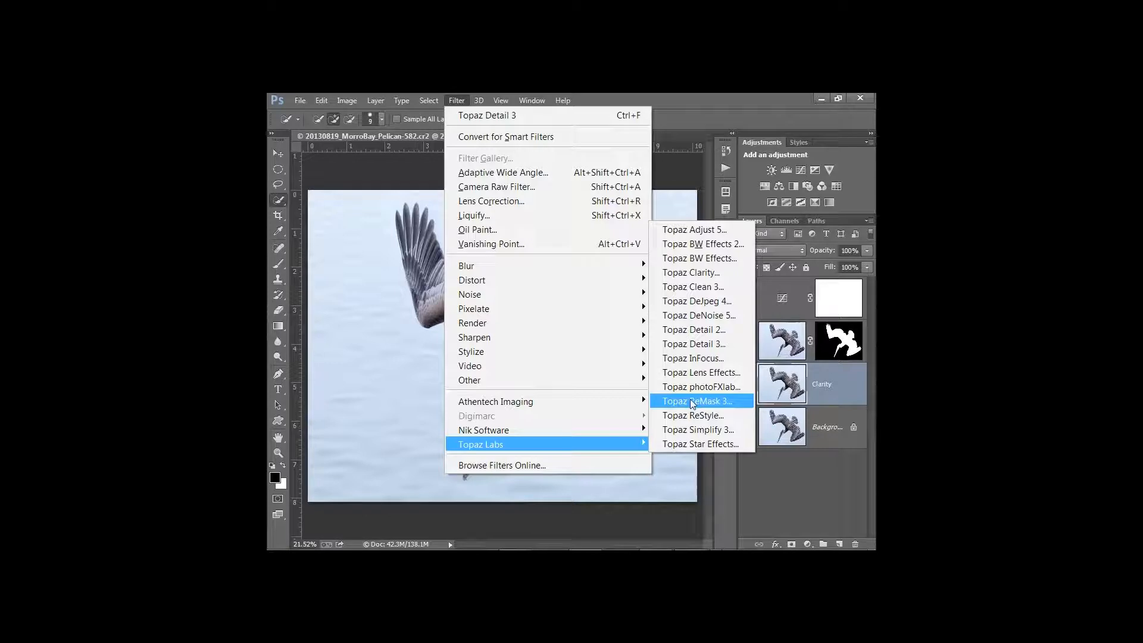
left_click(692, 402)
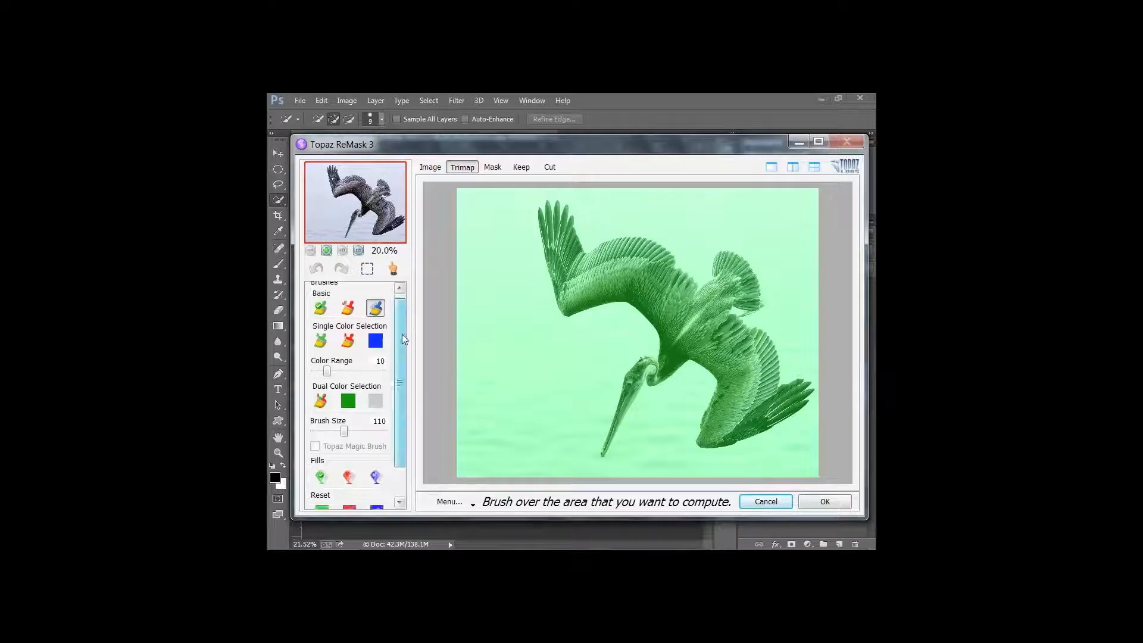
left_click_drag(402, 334, 401, 352)
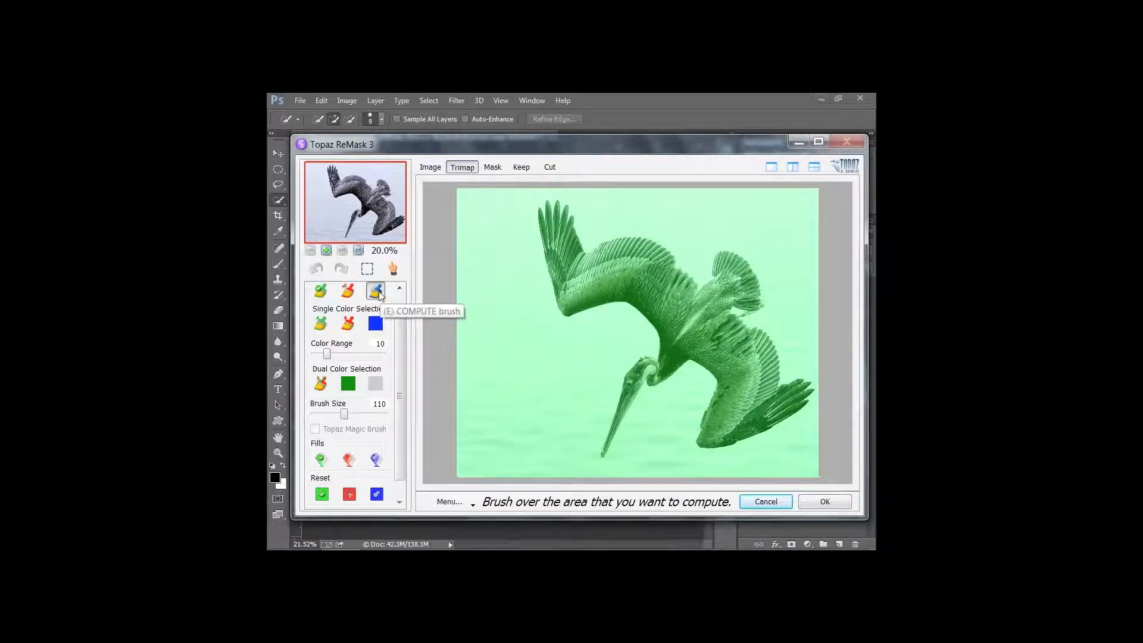
key("ctrl")
Paint a blue compute band along the pelican's outline, fill the water red as cut, and compute the mask
mouse_move(539, 212)
left_mouse_down()
mouse_move(562, 312)
mouse_move(627, 303)
mouse_move(659, 330)
mouse_move(661, 349)
mouse_move(640, 365)
mouse_move(599, 461)
mouse_move(624, 408)
mouse_move(684, 364)
mouse_move(709, 371)
mouse_move(716, 389)
mouse_move(703, 445)
mouse_move(811, 393)
mouse_move(780, 396)
mouse_move(759, 335)
mouse_move(728, 307)
mouse_move(758, 307)
mouse_move(688, 275)
mouse_move(659, 243)
mouse_move(588, 245)
mouse_move(558, 201)
mouse_move(557, 213)
mouse_move(543, 200)
mouse_move(539, 225)
left_mouse_up()
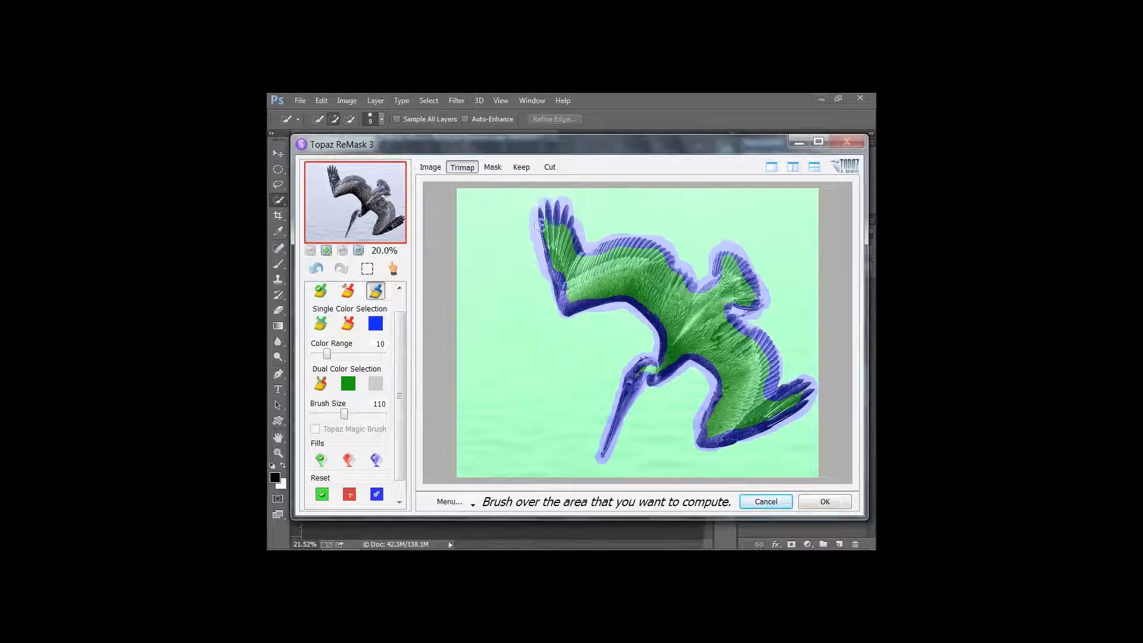
left_click(347, 460)
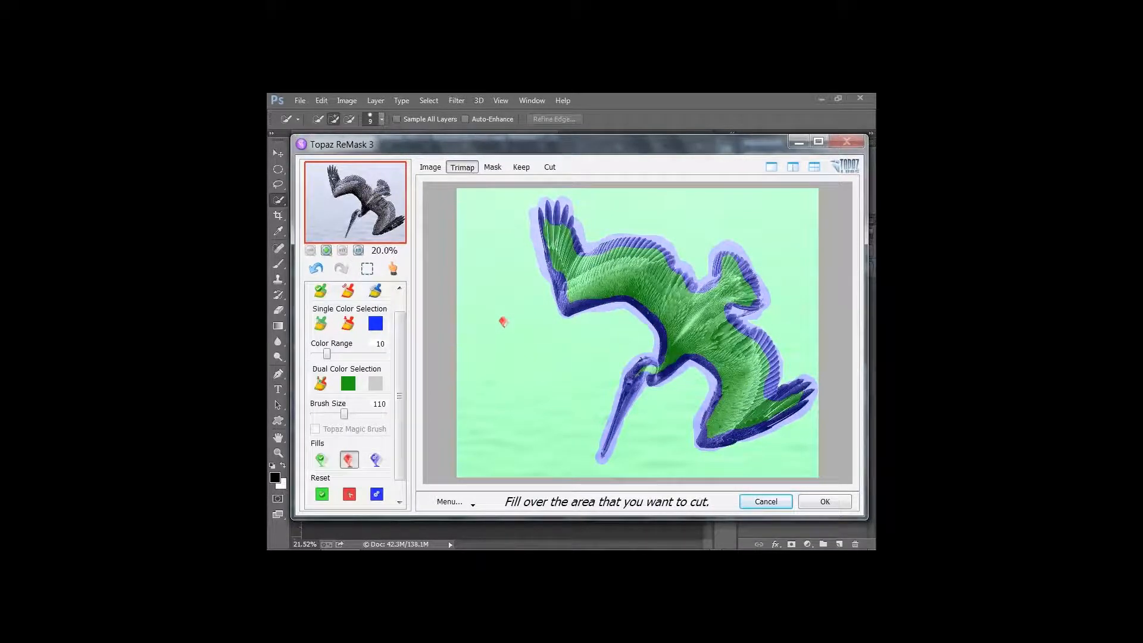
left_click(503, 322)
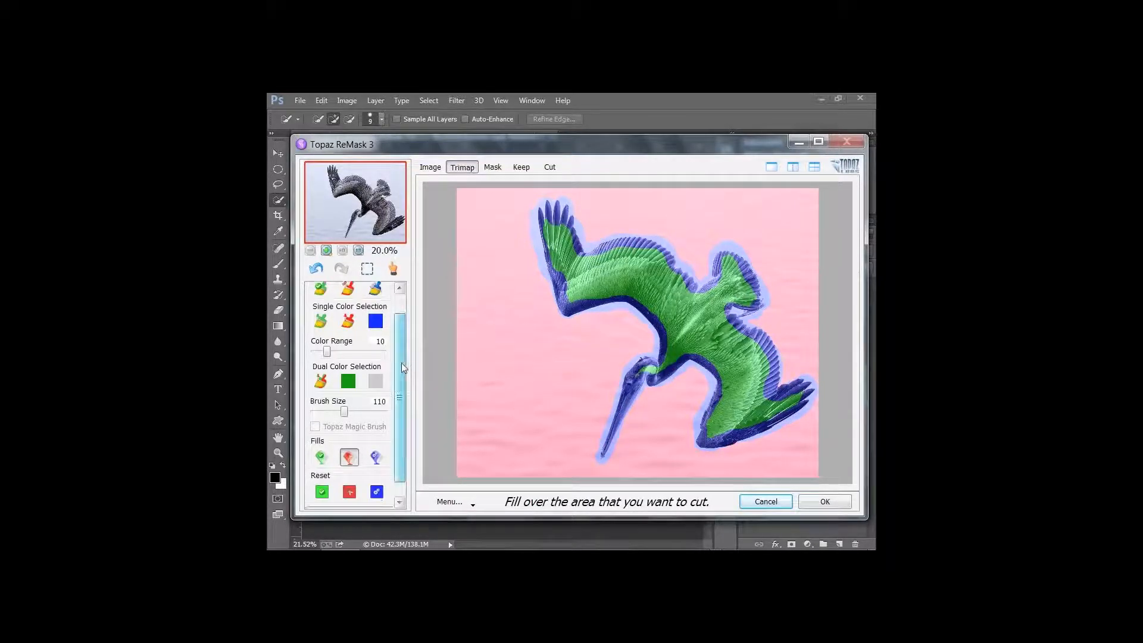
left_click_drag(401, 363, 400, 382)
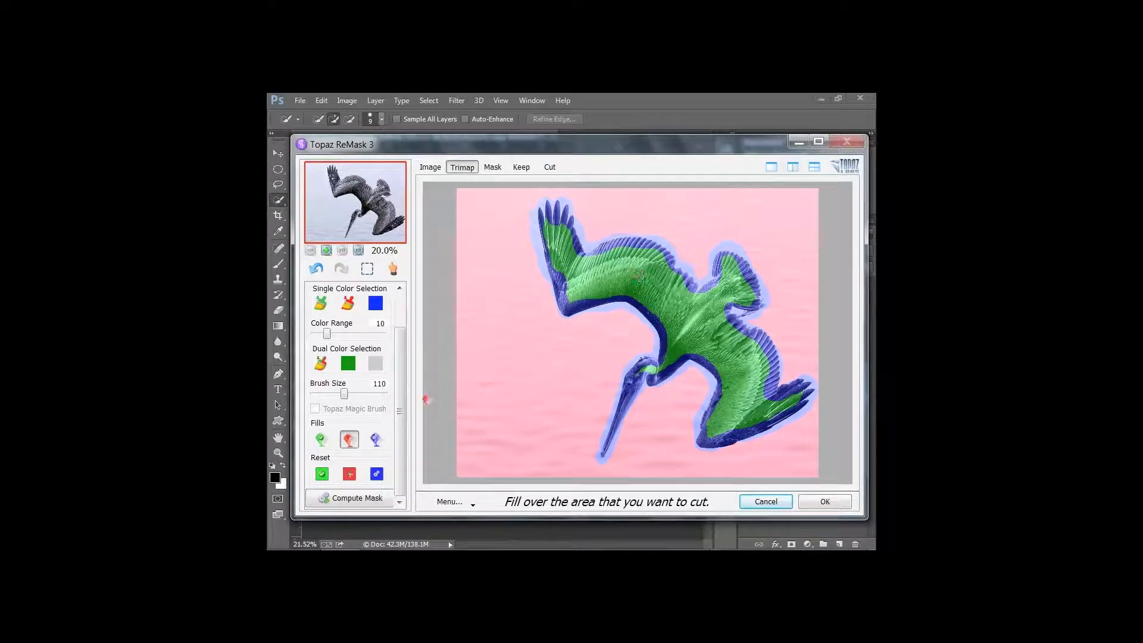
left_click(367, 500)
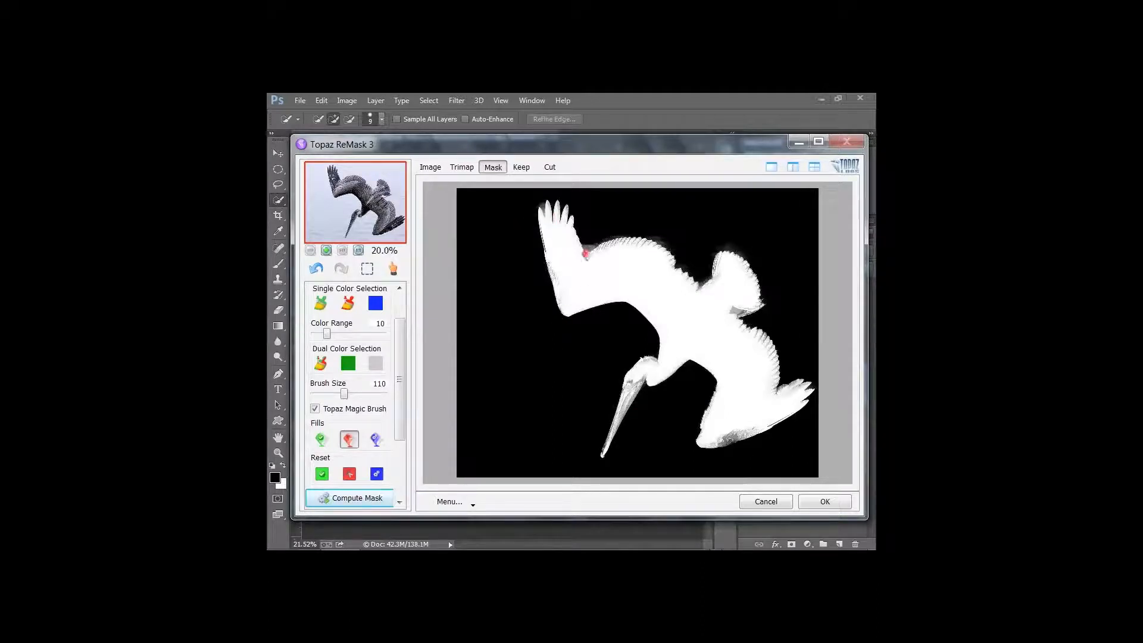
Accept the ReMask result, view the cutout layer alone, and load it as a selection
left_click(824, 502)
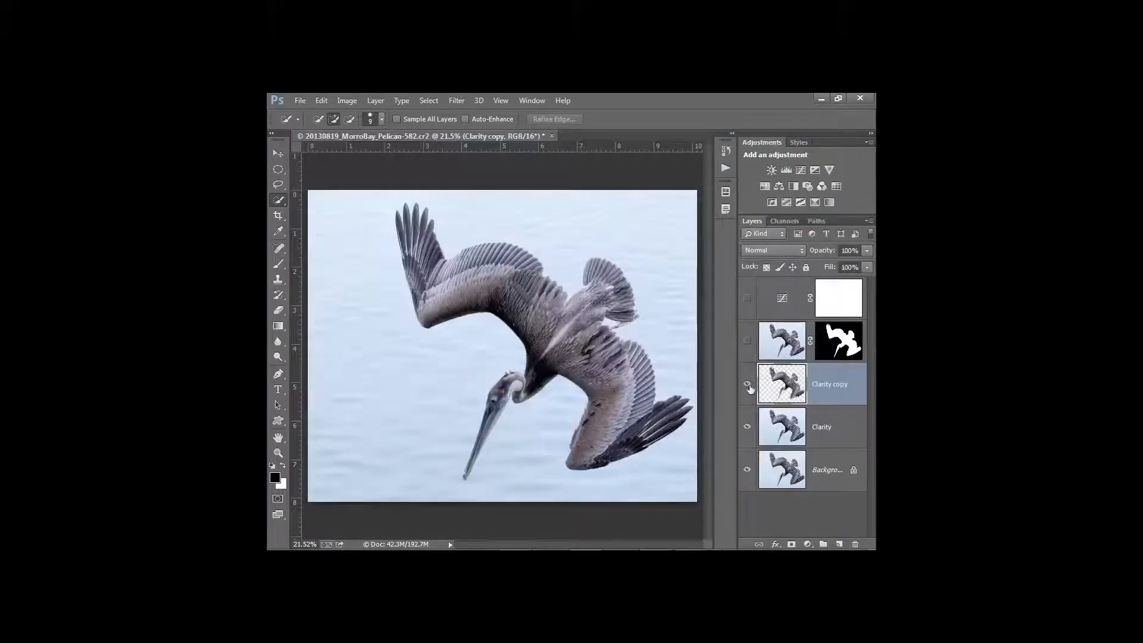
left_click(748, 384, "alt")
left_click(748, 385, "alt")
left_click(785, 388, "ctrl")
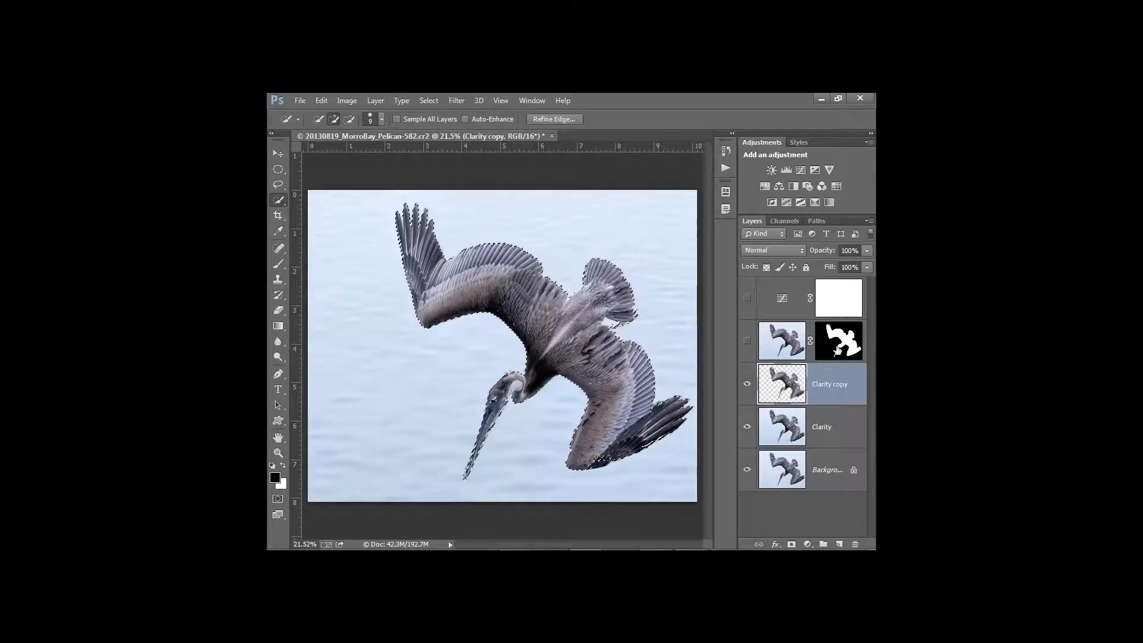
Deselect, delete the Clarity copy layer, and make the masked Detail layer visible again
left_click(839, 352)
key("ctrl+d")
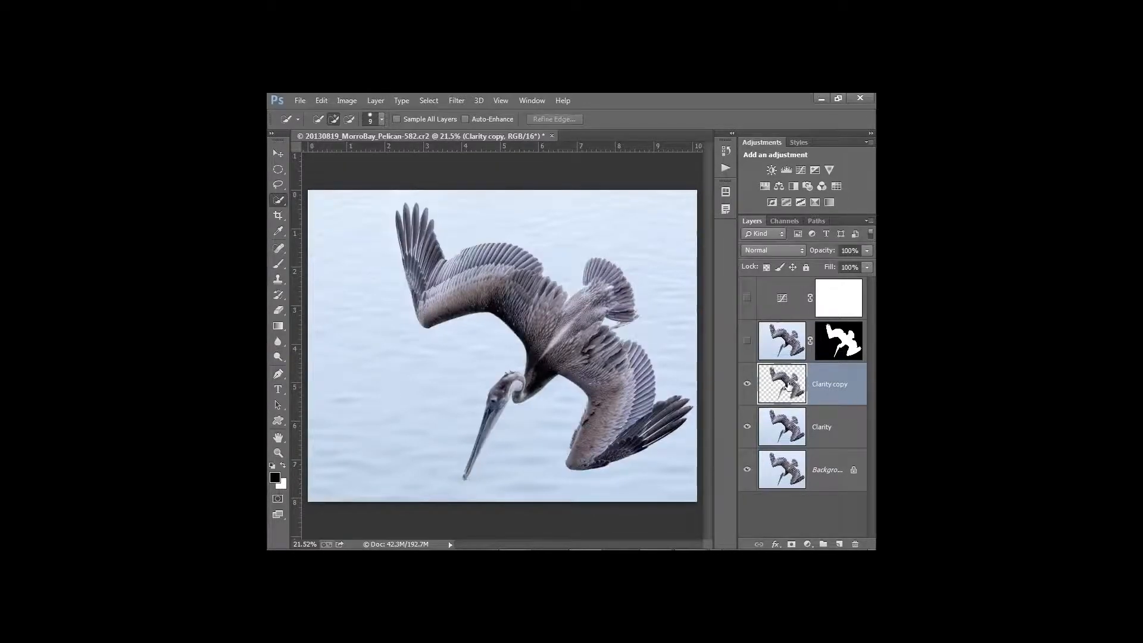
key("Delete")
left_click(748, 340)
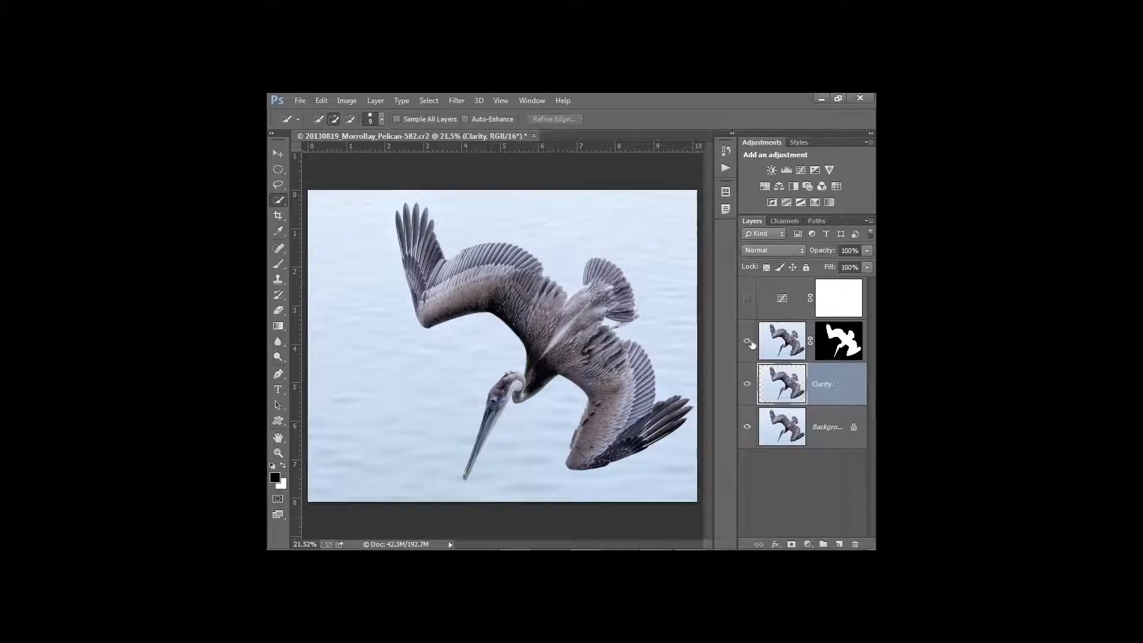
Toggle Curves 1 on and off to compare the pelican's warm tone, then target the Detail mask
left_click(755, 337)
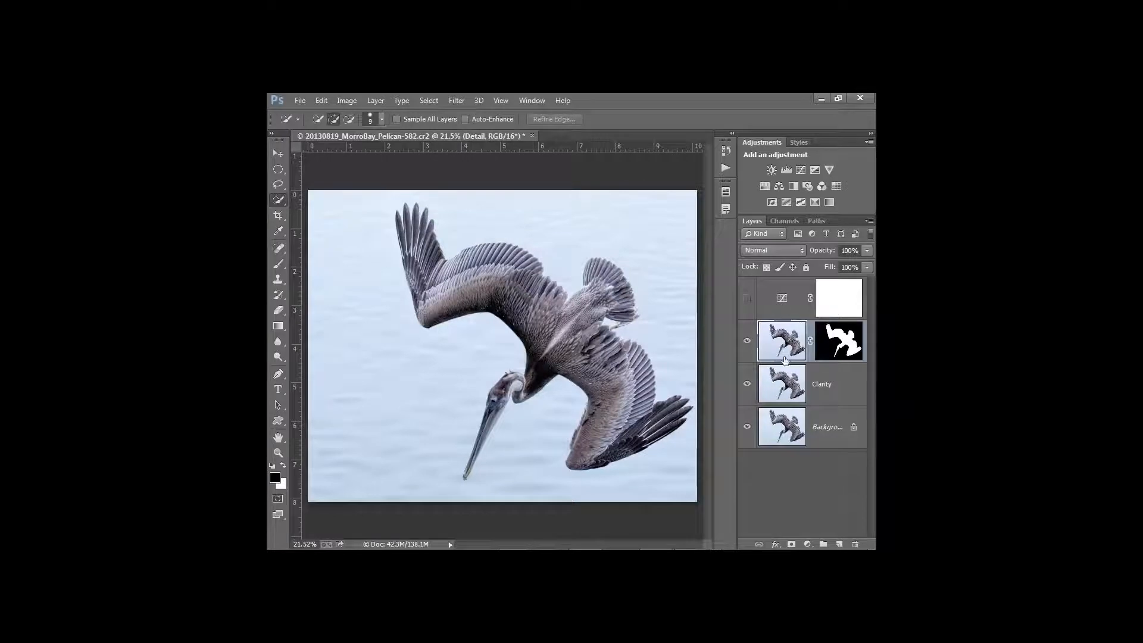
left_click(747, 299)
left_click(759, 302)
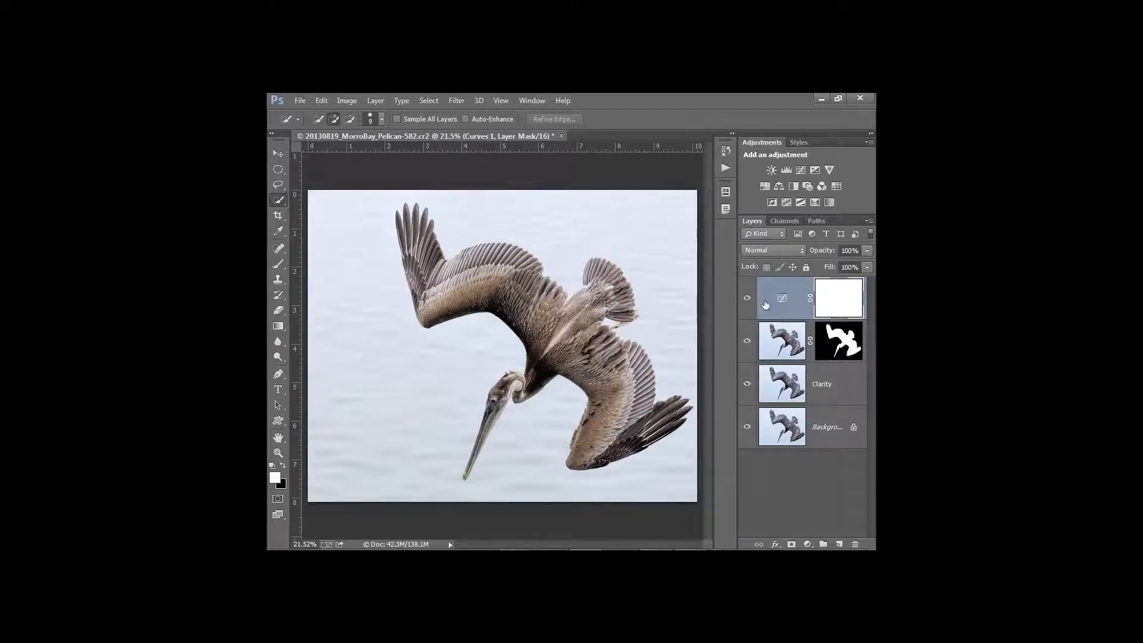
left_click(749, 301)
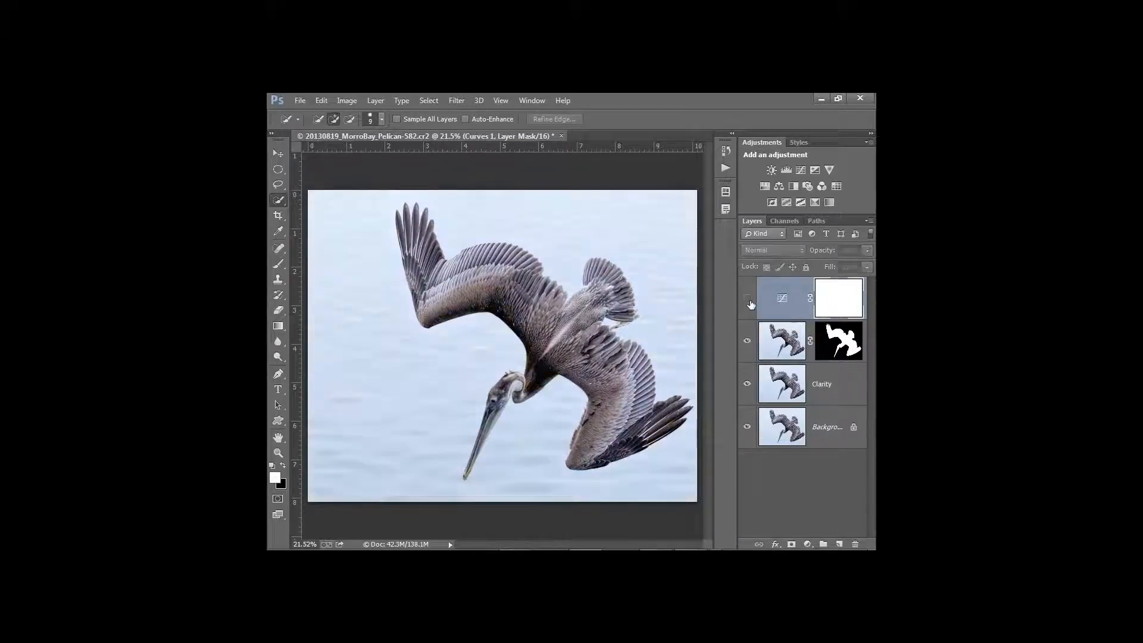
left_click(749, 301)
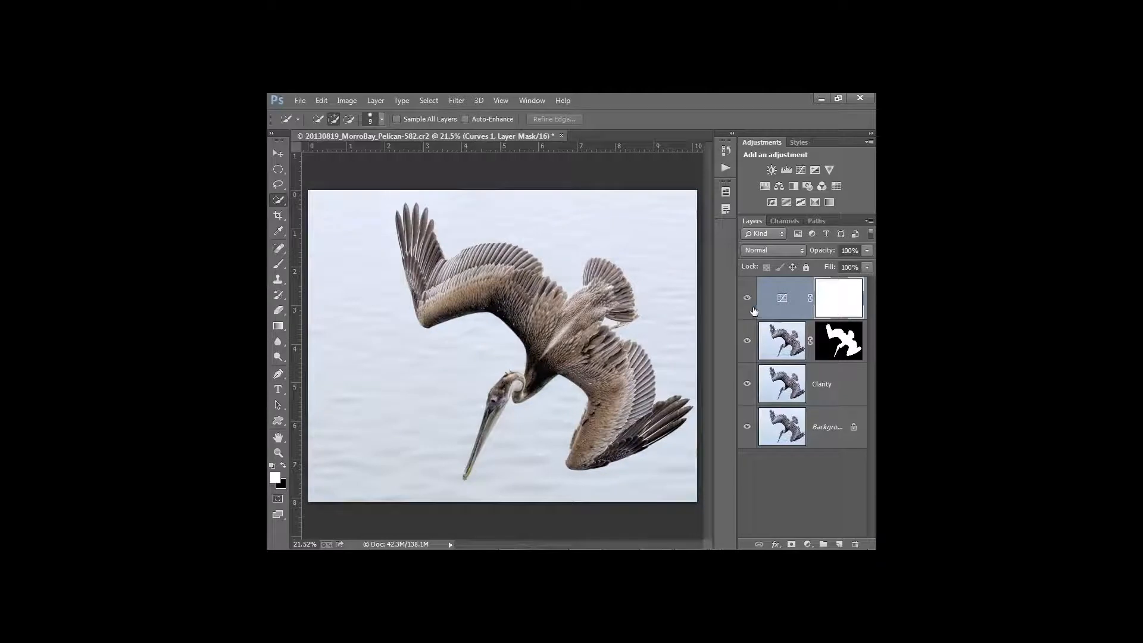
left_click(748, 299)
left_click(848, 345)
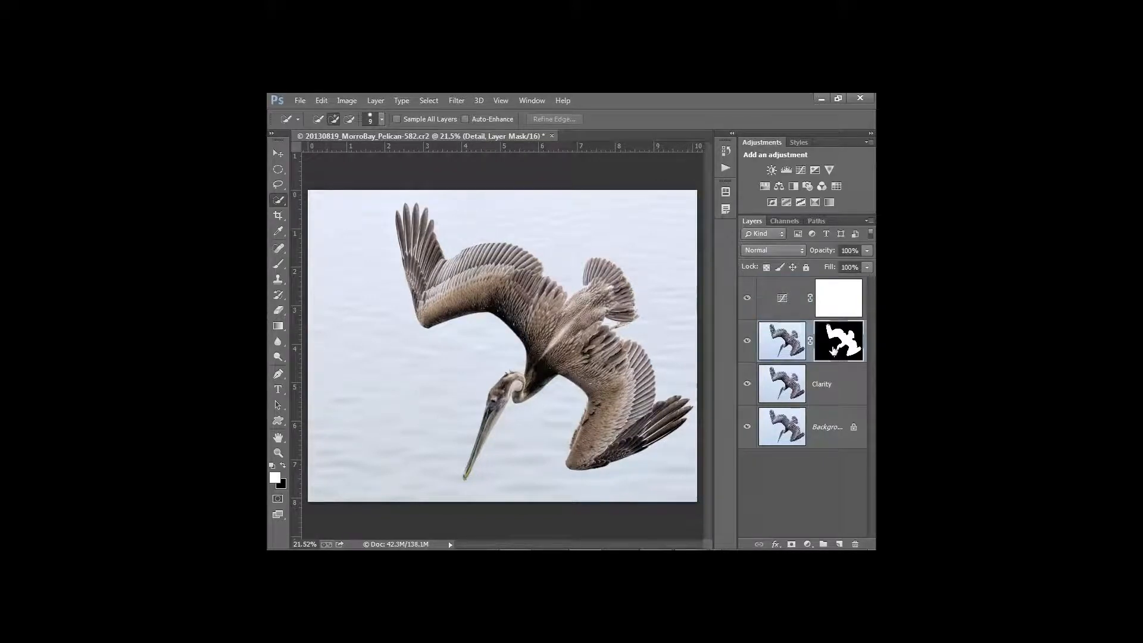
Inspect the Detail layer's pelican mask on its own, then return to the photo view
left_click(833, 351, "alt")
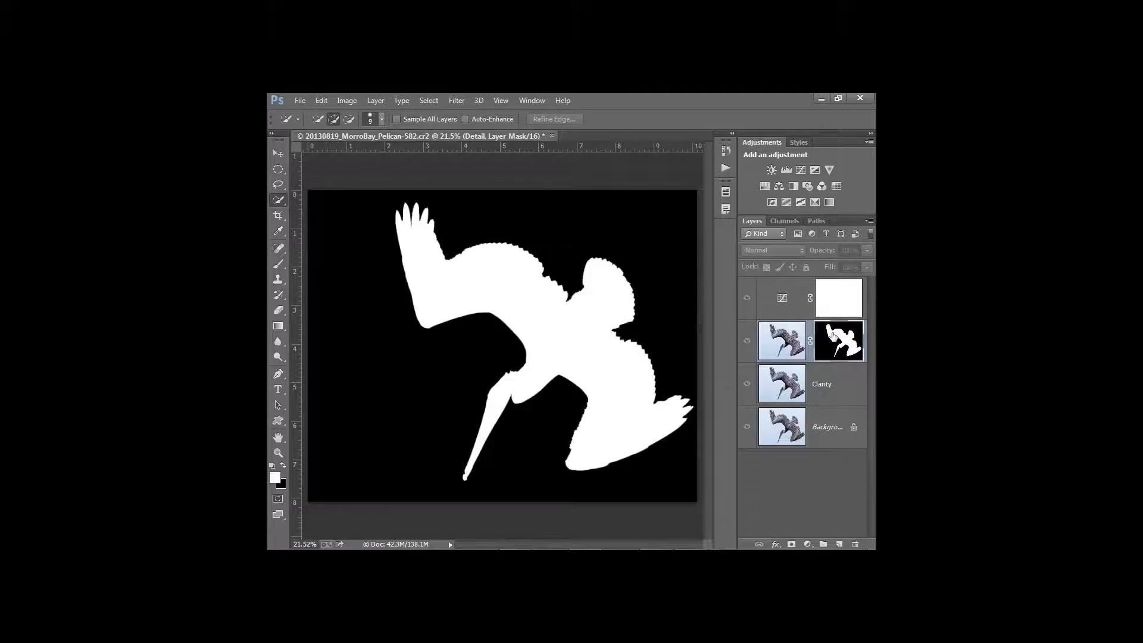
key("alt")
left_click(834, 344)
left_click(748, 341)
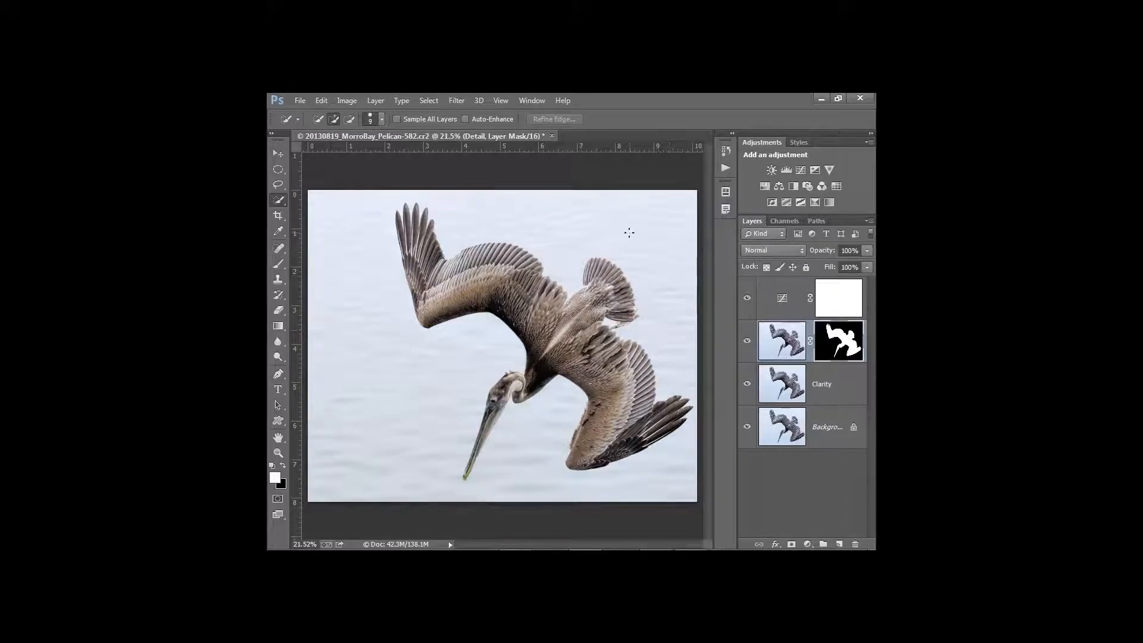
Copy the pelican mask onto Curves 1, replacing its existing mask, and compare the result
key("ctrl")
left_click_drag(849, 345, 842, 301)
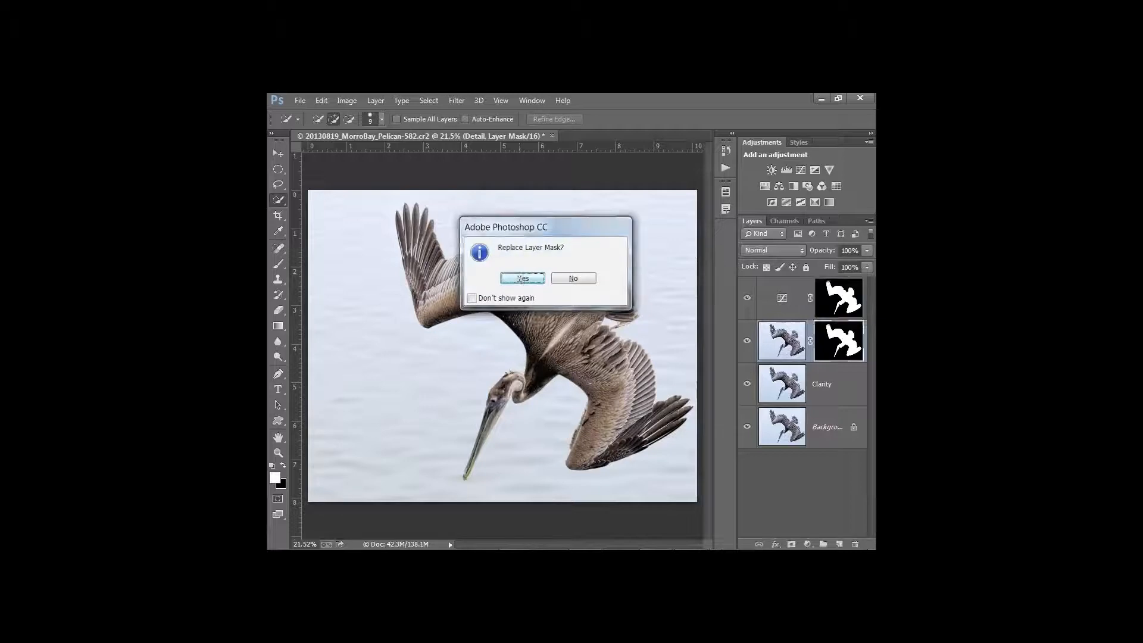
left_click(522, 278)
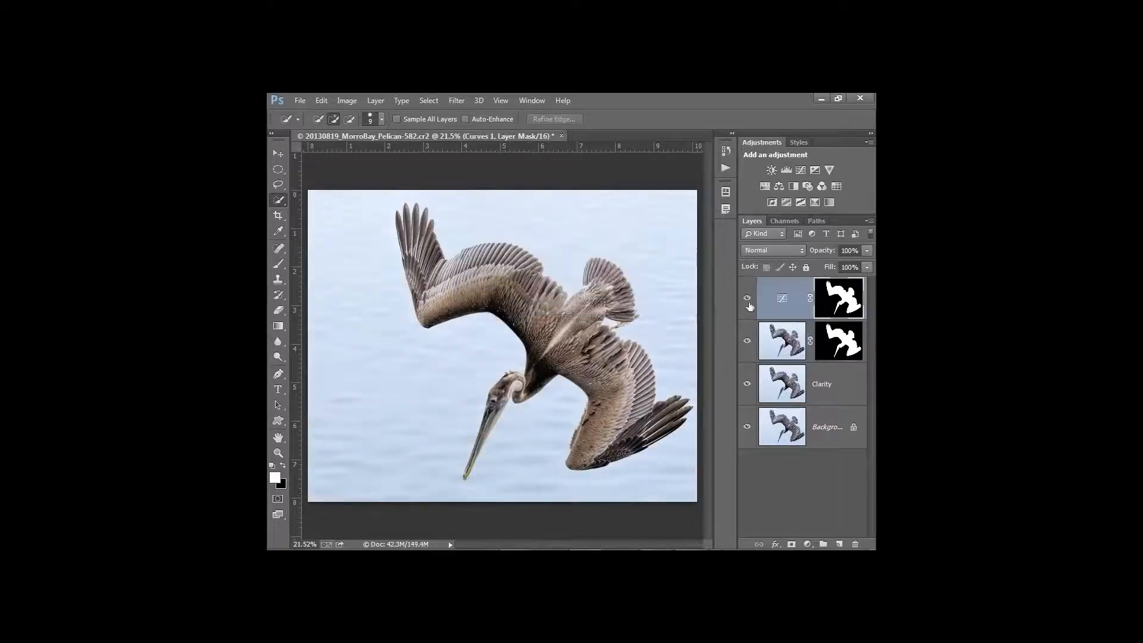
left_click(748, 301)
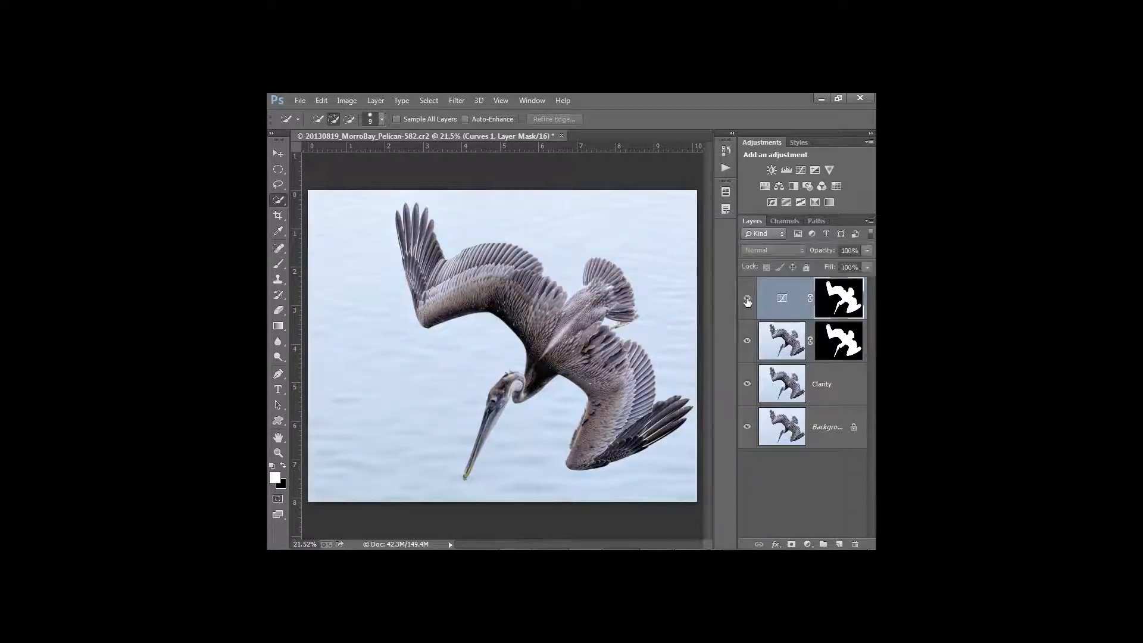
Compare the Background alone against the full composite, then set Curves 1 opacity to 72%
left_click(748, 301)
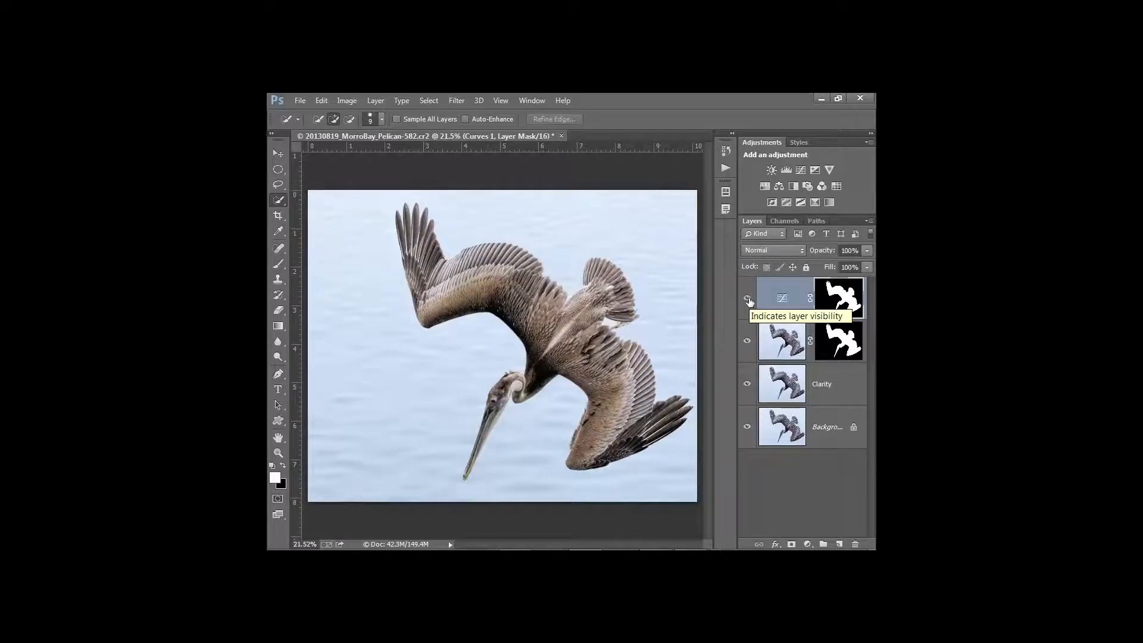
left_click(747, 428, "alt")
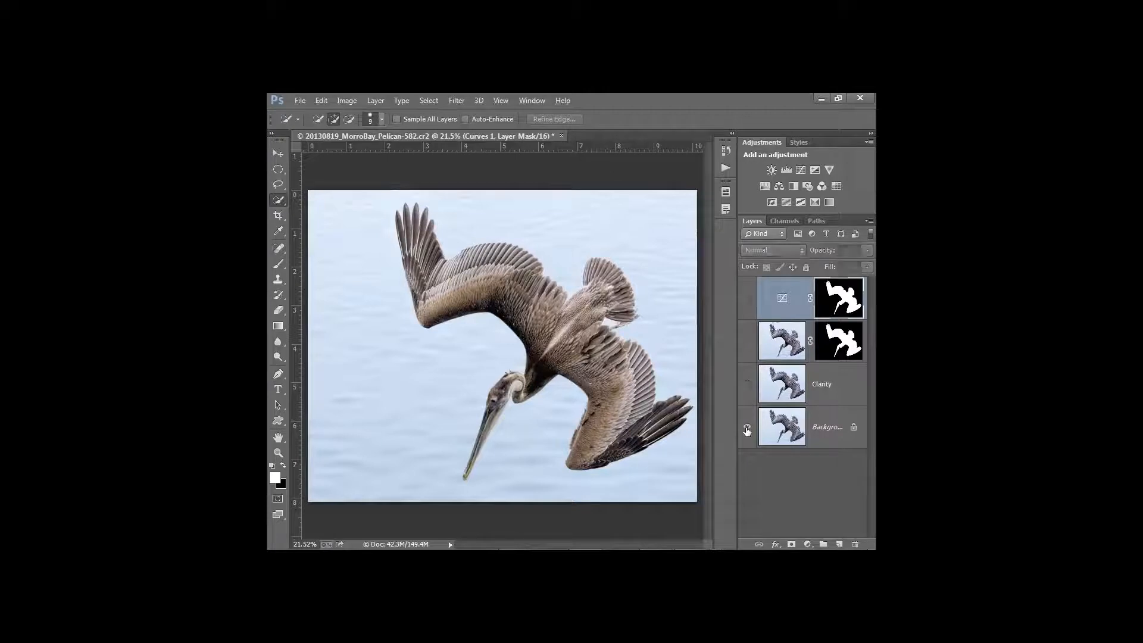
left_click(747, 428, "alt")
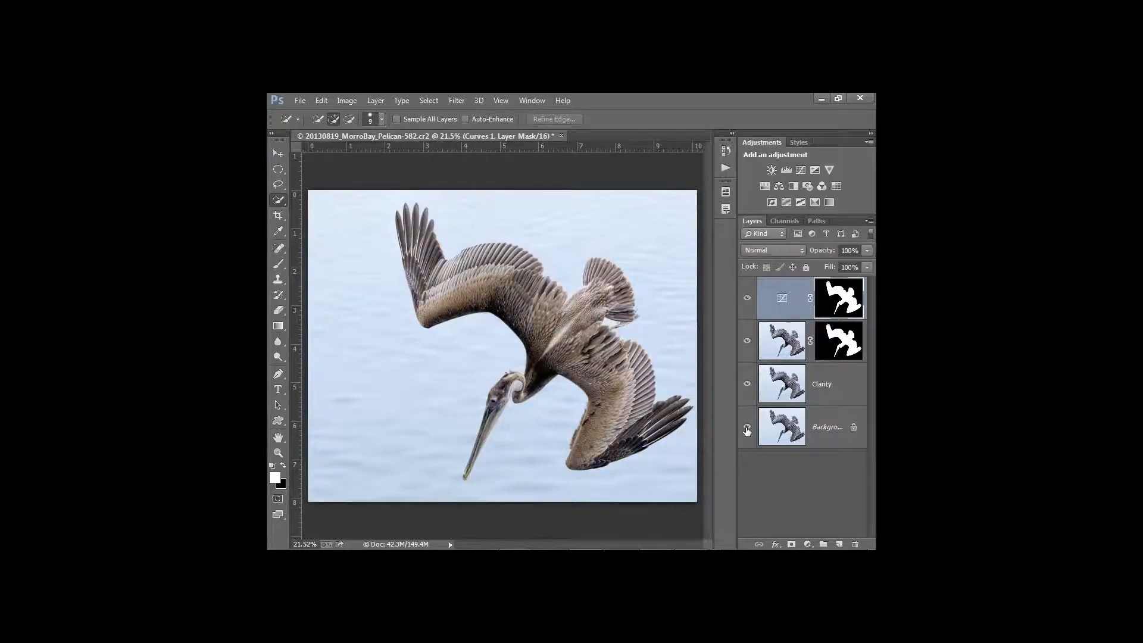
left_click(747, 428, "alt")
left_click(747, 429, "alt")
left_click_drag(824, 252, 808, 250)
left_click(776, 302)
Check the masked layer and Curves 1, then flatten everything into Background with Ctrl+Shift+E
left_click(776, 341)
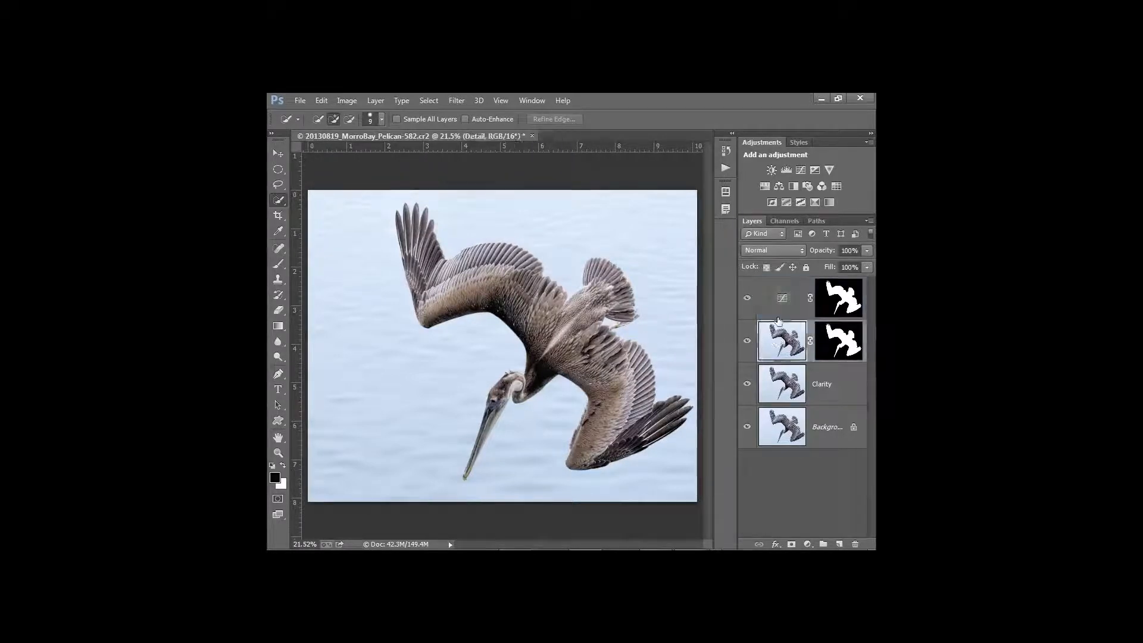
left_click(779, 319)
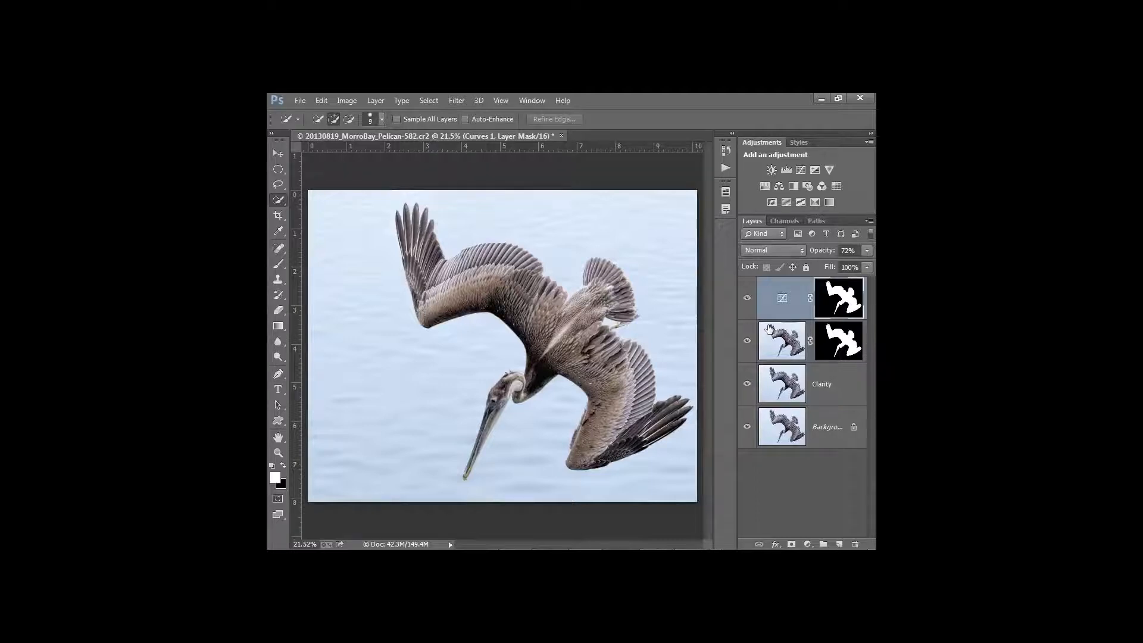
key("ctrl+shift+e")
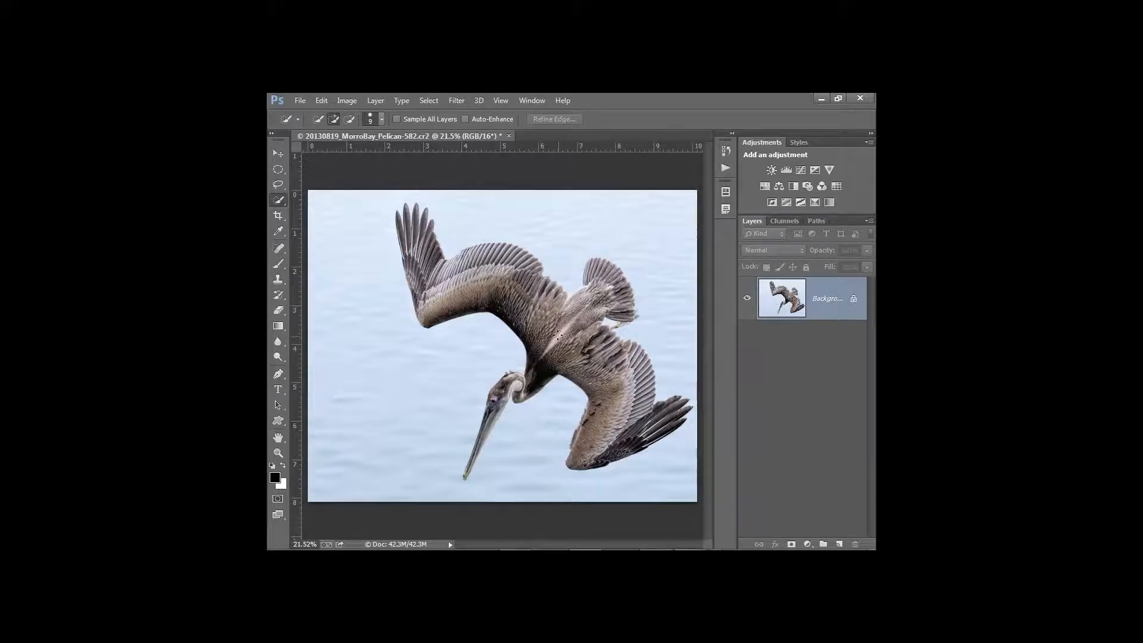
In Image Size with resampling off, set Height to 12 inches (15.001 × 12 in, 202.583 ppi)
left_click(337, 102)
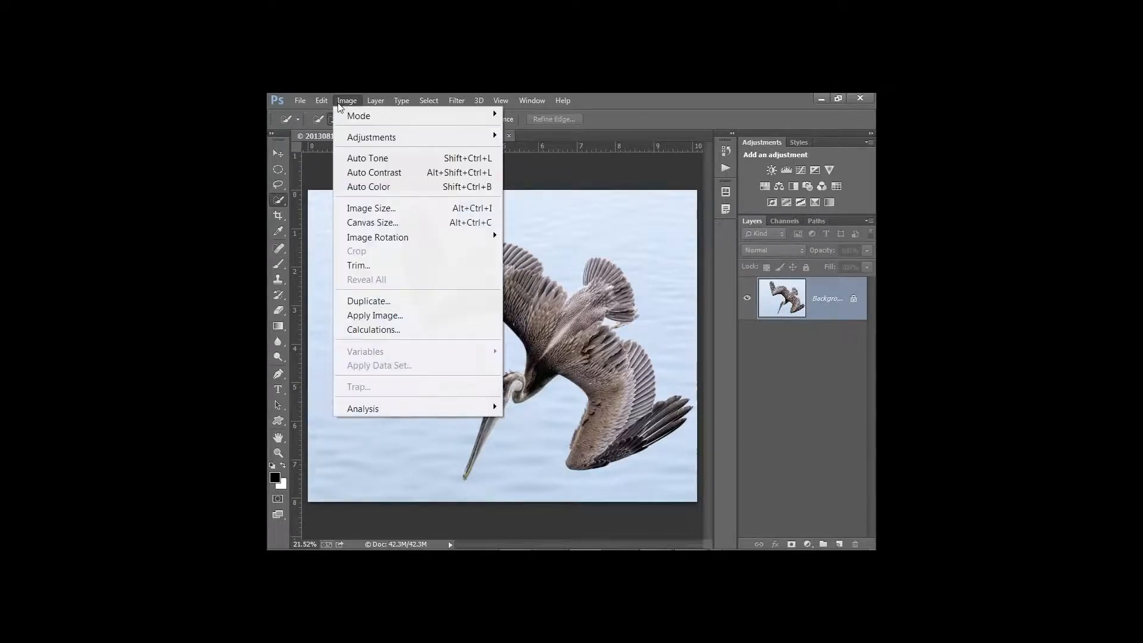
left_click(364, 206)
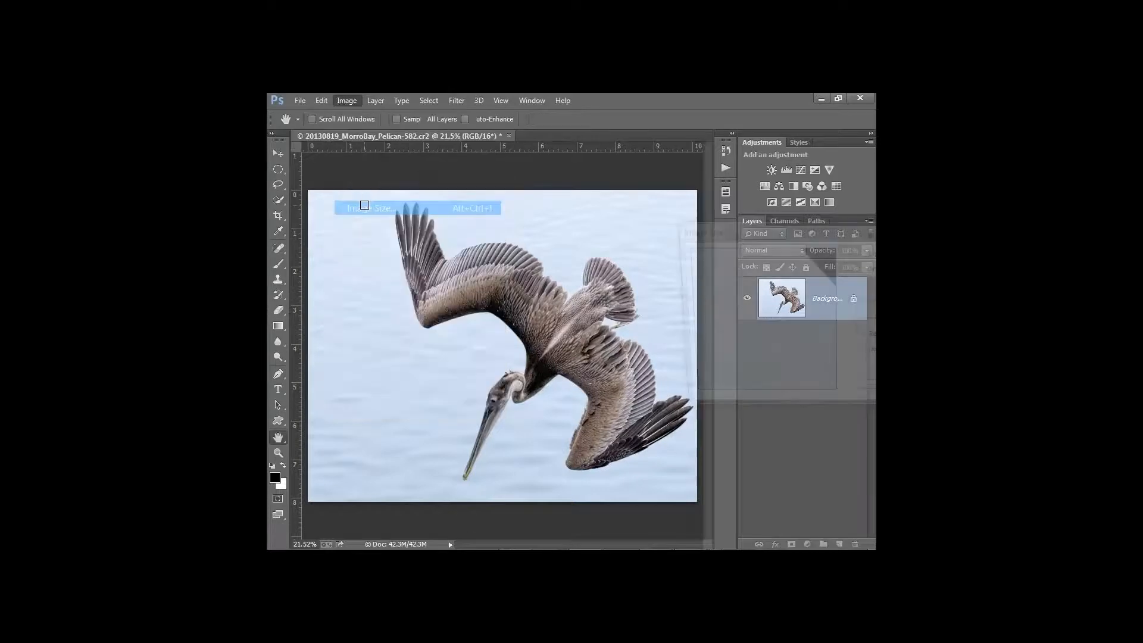
type("18")
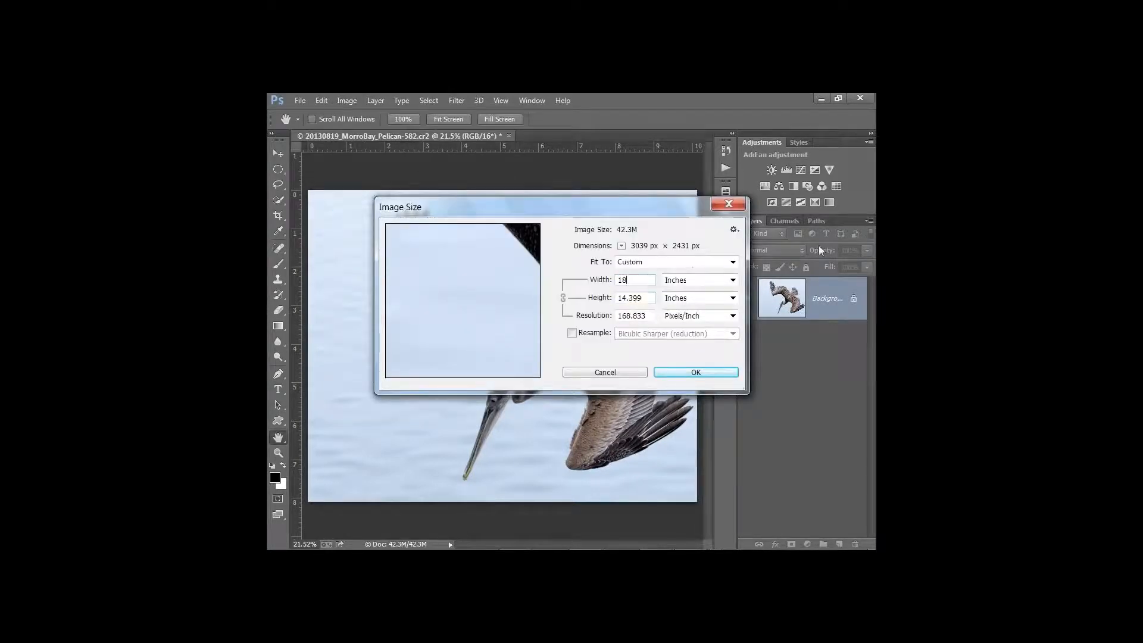
left_click_drag(649, 298, 617, 298)
type("12")
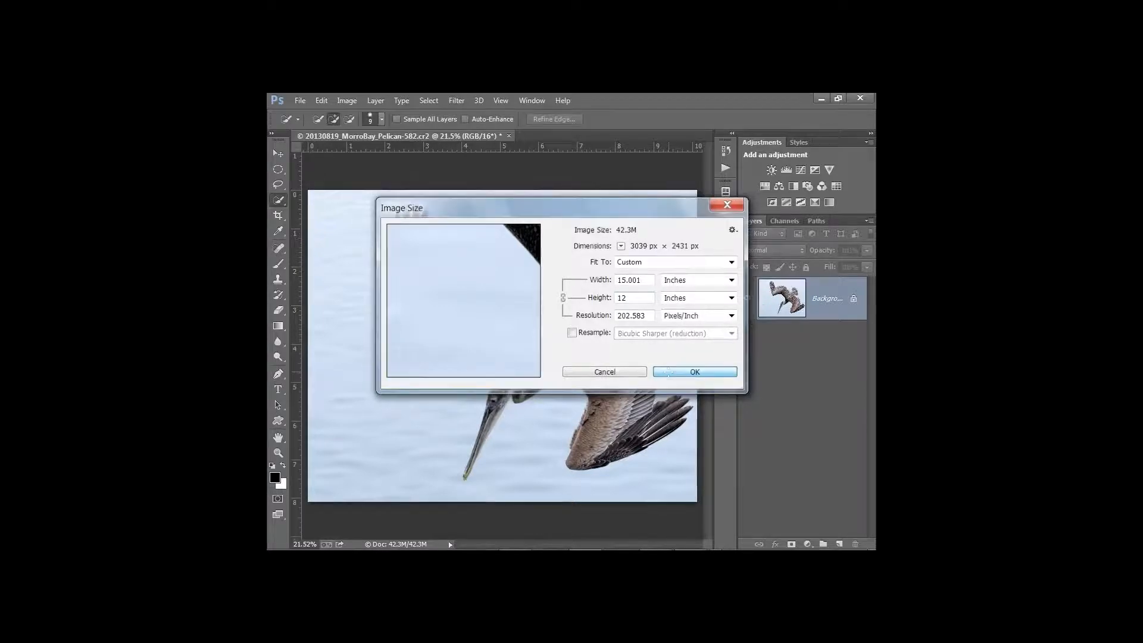
left_click(671, 374)
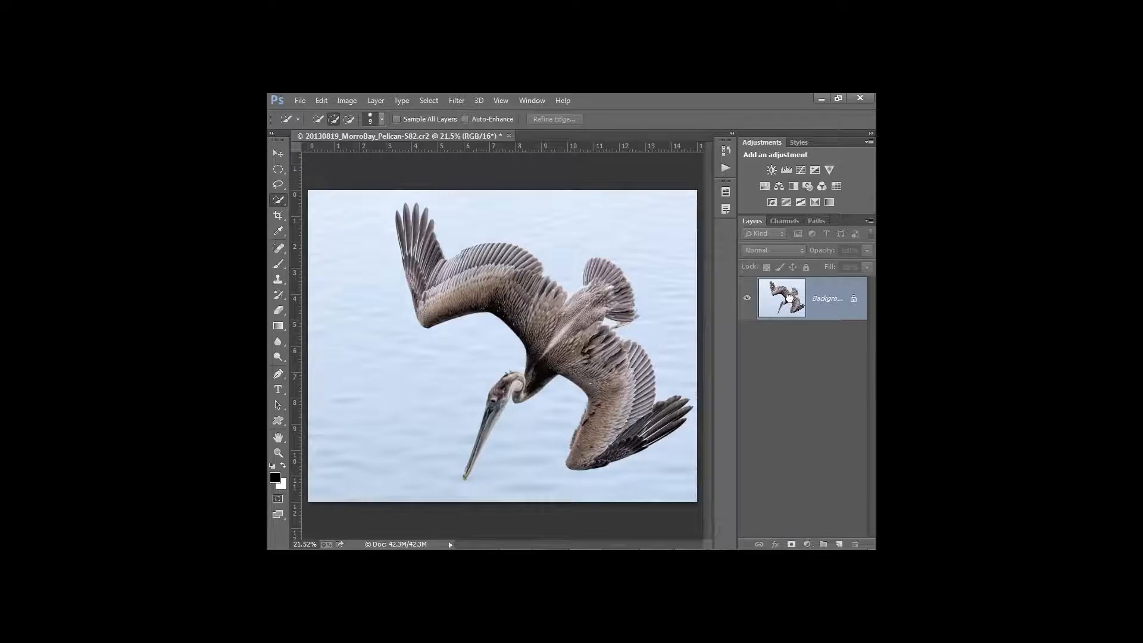
Duplicate the Background layer and rename the copy 'Detail'
left_click_drag(788, 299, 840, 545)
double_click(821, 299)
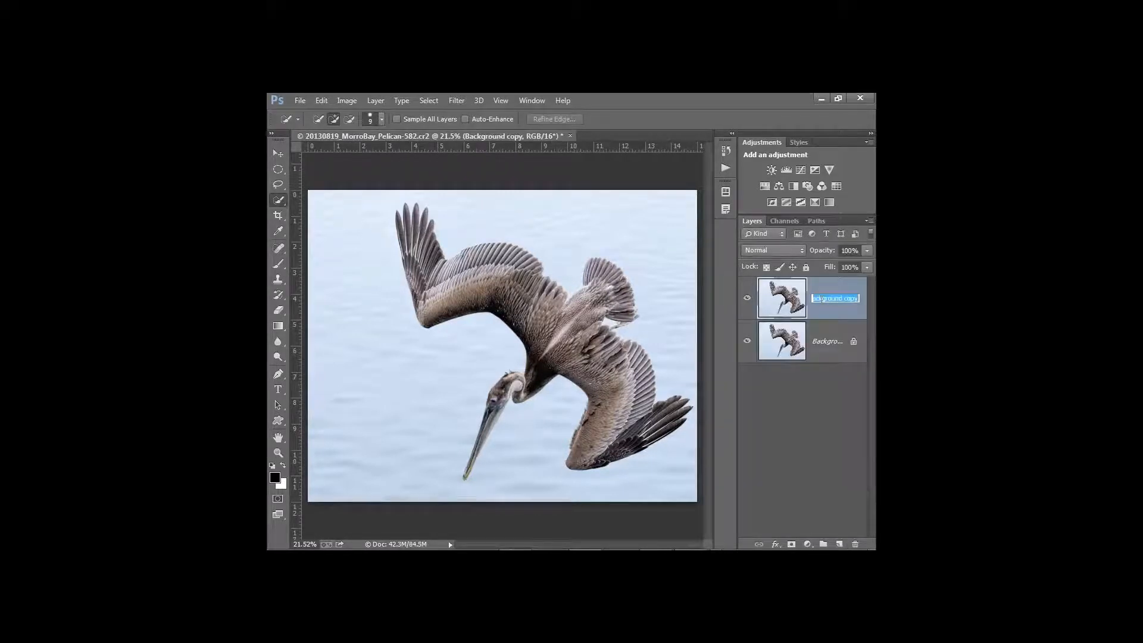
type("Detail")
key("Return")
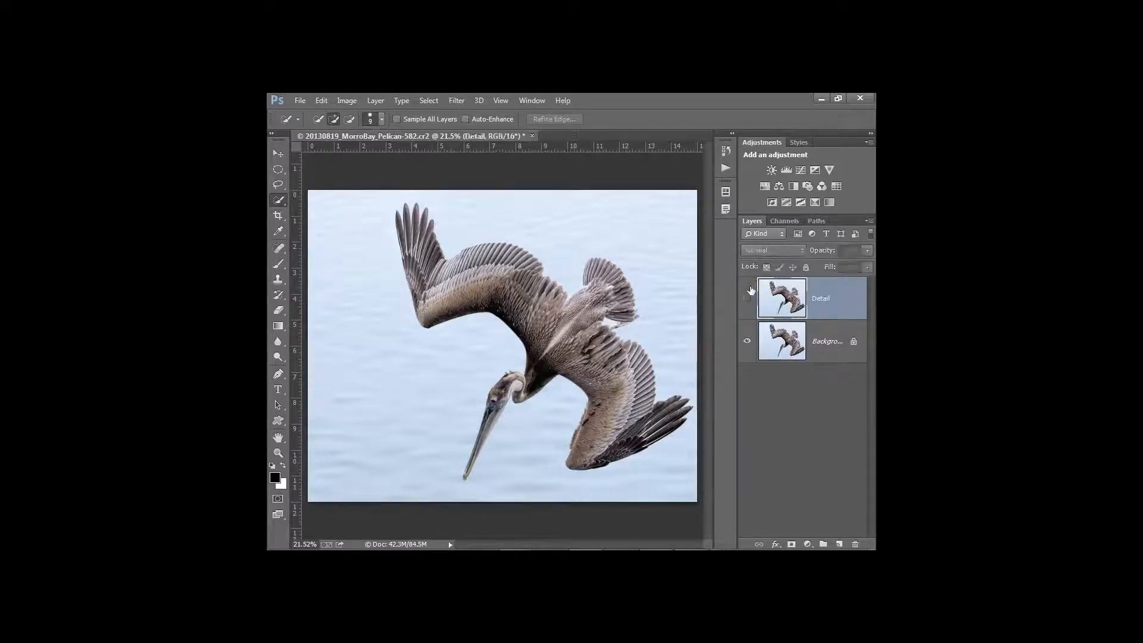
Launch Topaz Detail 3 on the Detail layer from Filter > Topaz Labs
left_click(454, 100)
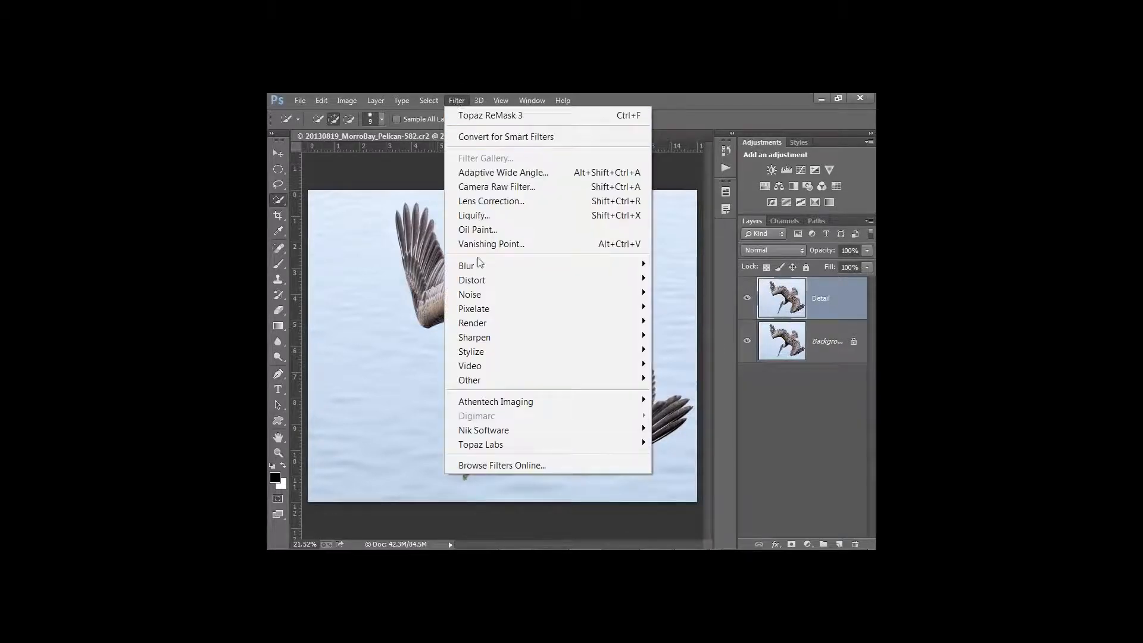
mouse_move(510, 444)
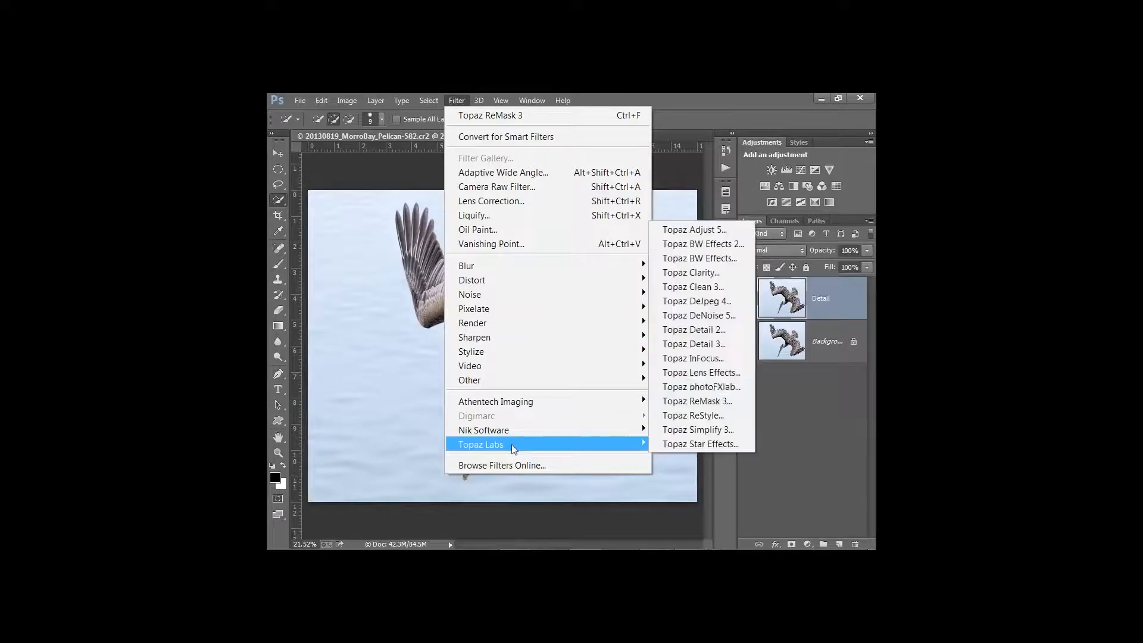
left_click(700, 348)
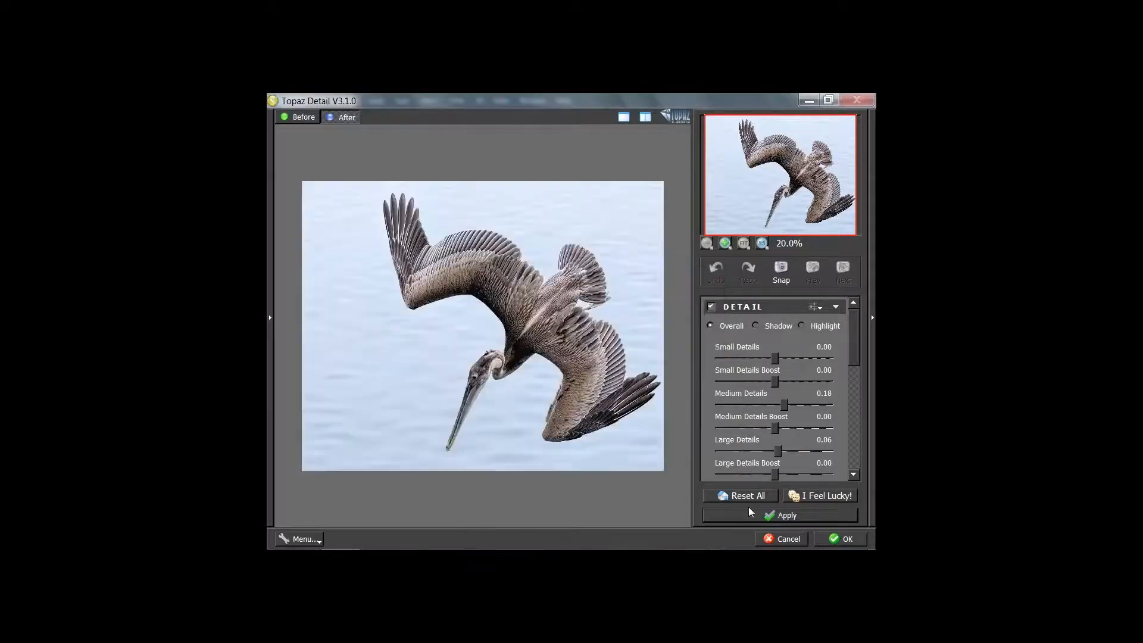
Reset all Topaz Detail sliders, view the pelican's head at 100%, and set Small Details to 0.07
left_click(735, 499)
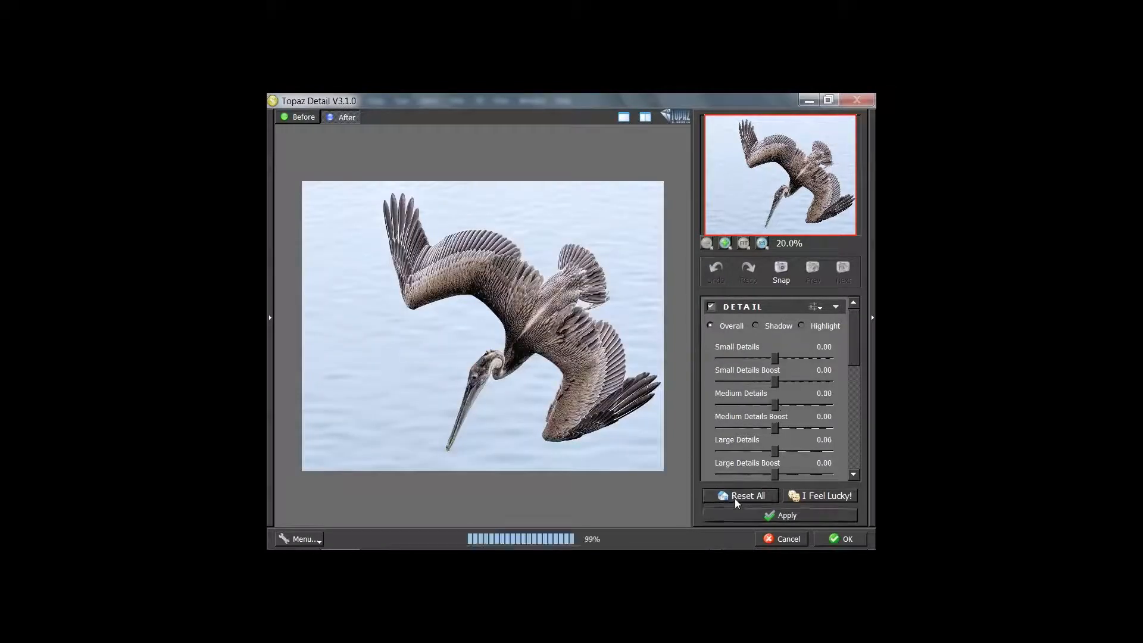
left_click(742, 353)
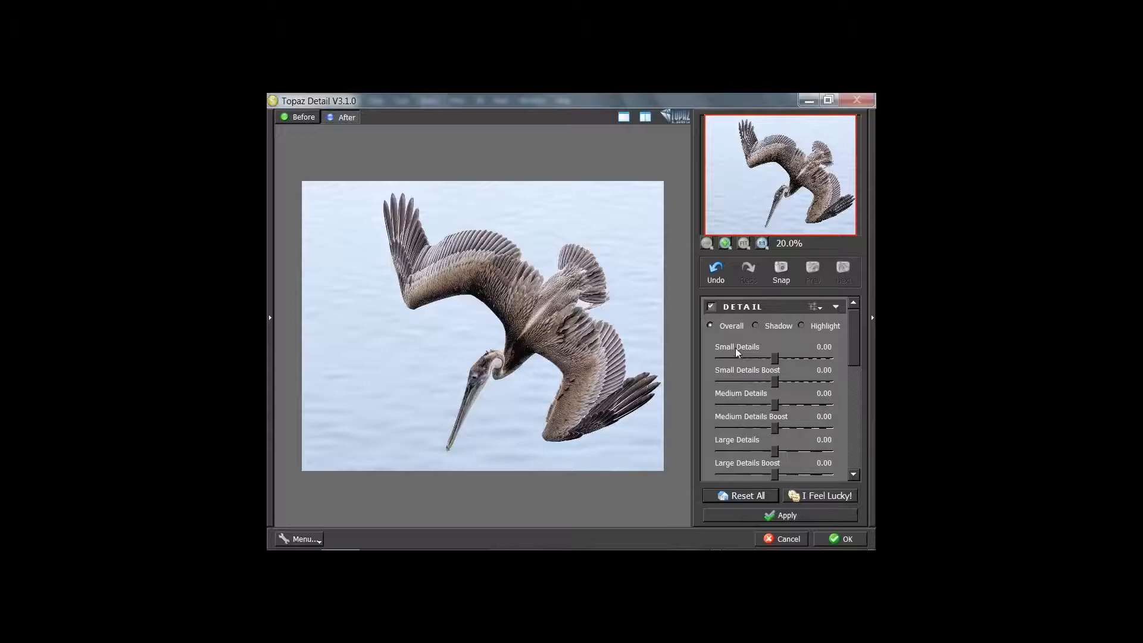
left_click(762, 244)
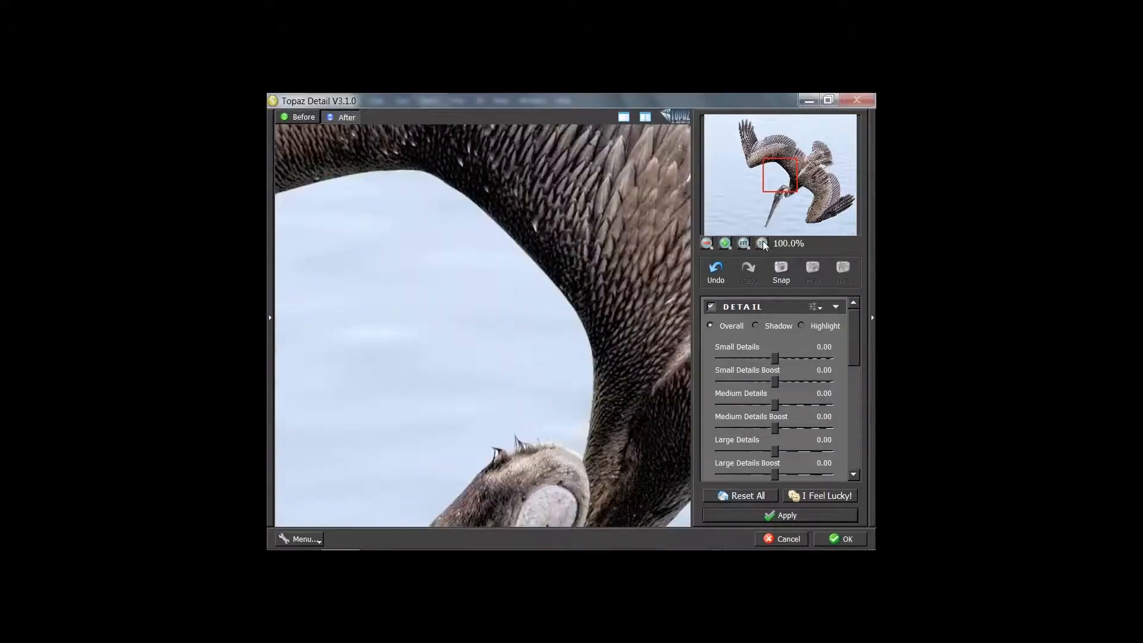
left_click_drag(553, 432, 577, 250)
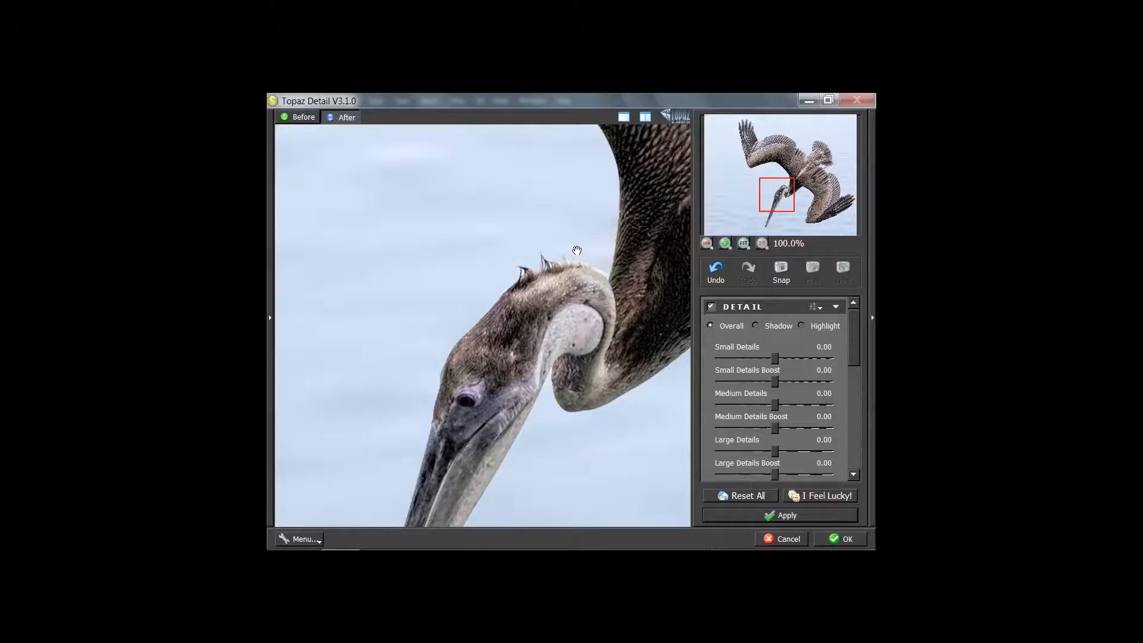
left_click_drag(778, 360, 779, 360)
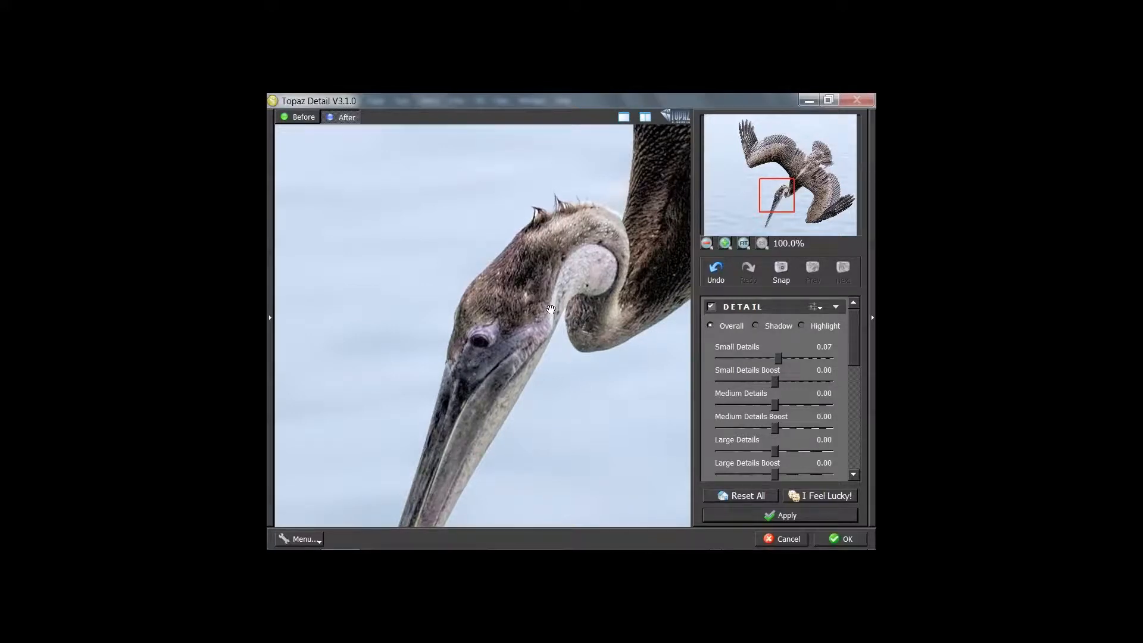
Adjust Topaz Detail's Small Details slider up and back down until it reads 0.06
left_click(783, 359)
left_click_drag(782, 360, 781, 360)
left_click_drag(782, 357, 779, 360)
mouse_move(772, 384)
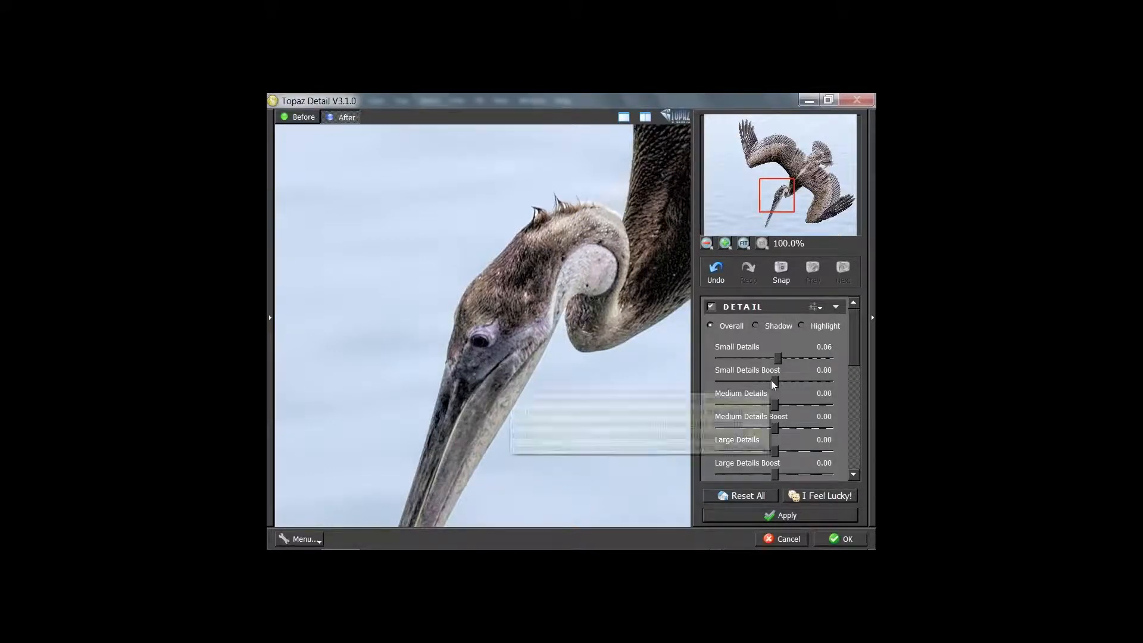
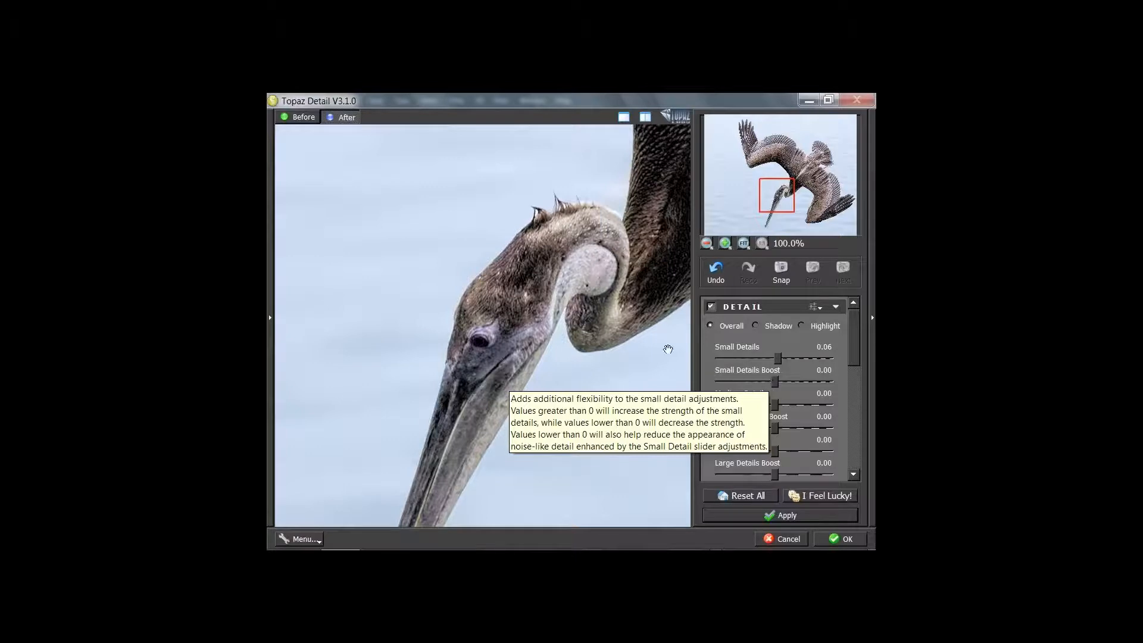
Push Small Details Boost up to 0.75 and then 1.00, then reset it to 0.00
left_click(439, 268)
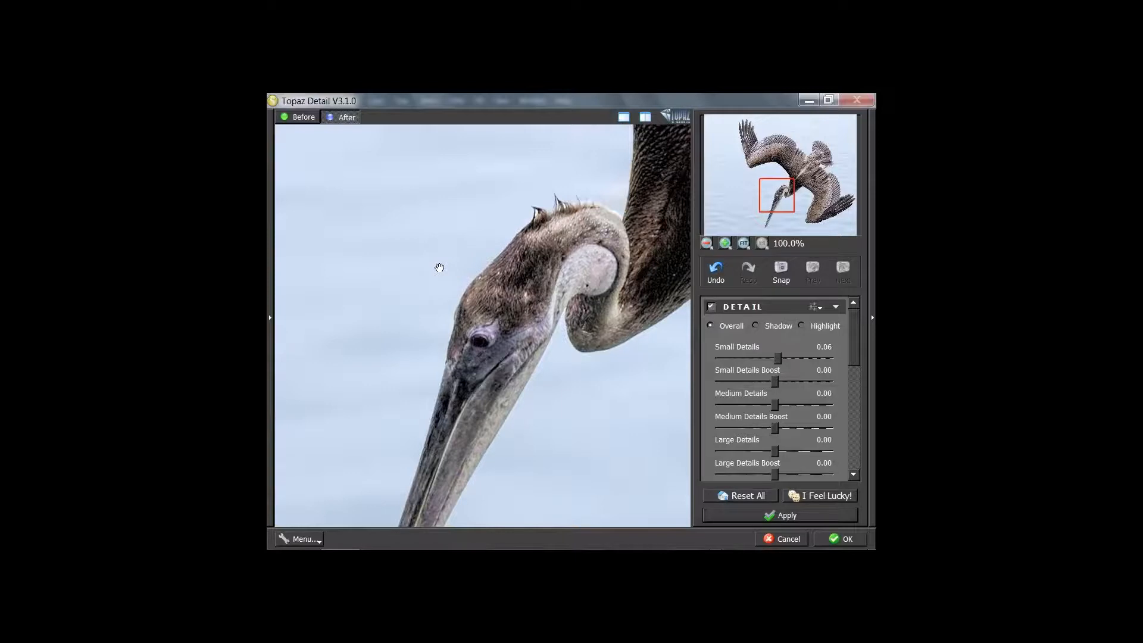
left_click(776, 380)
left_click_drag(775, 380, 774, 380)
left_click_drag(775, 381, 817, 381)
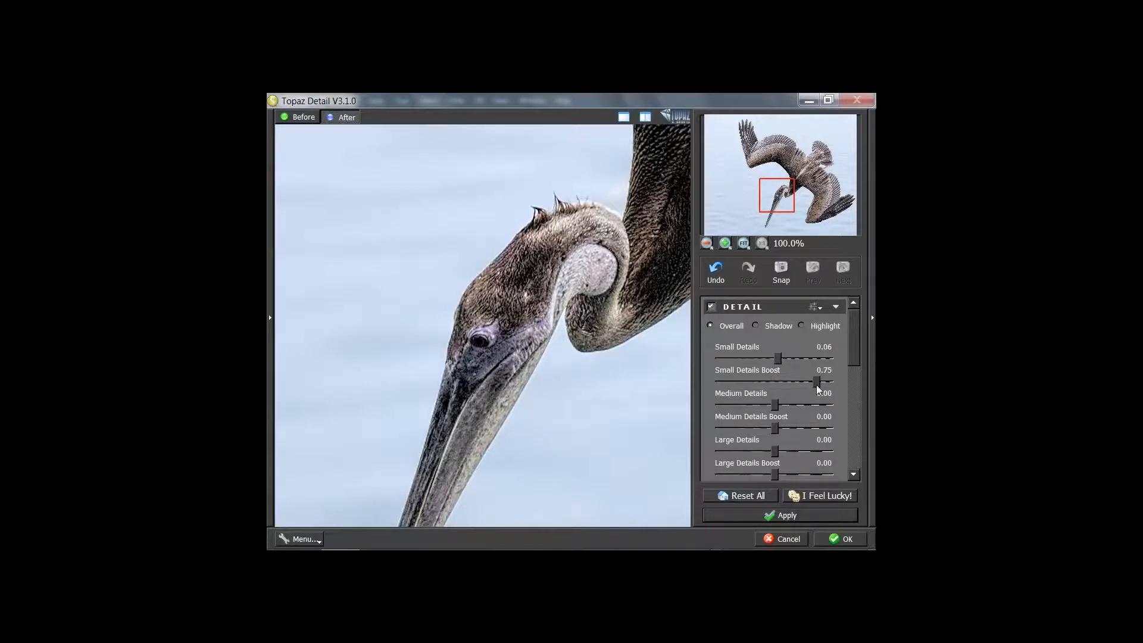
left_click_drag(816, 384, 832, 382)
double_click(736, 370)
mouse_move(772, 381)
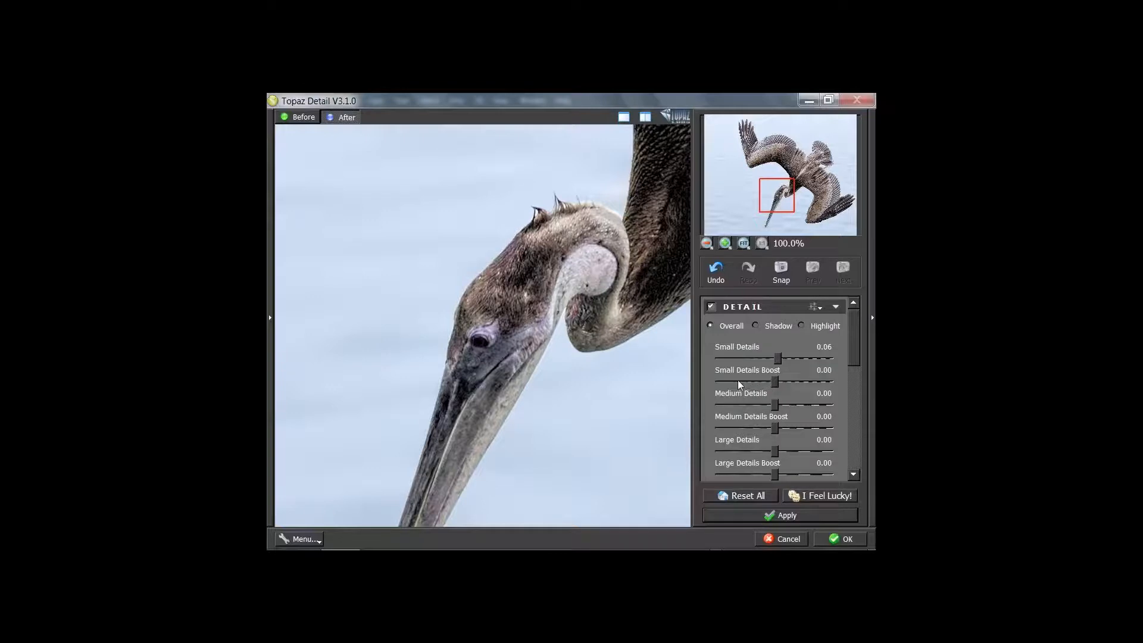
mouse_move(738, 384)
Fit the whole diving pelican in the Topaz Detail preview at 20%
scroll(705, 351, "down", 5)
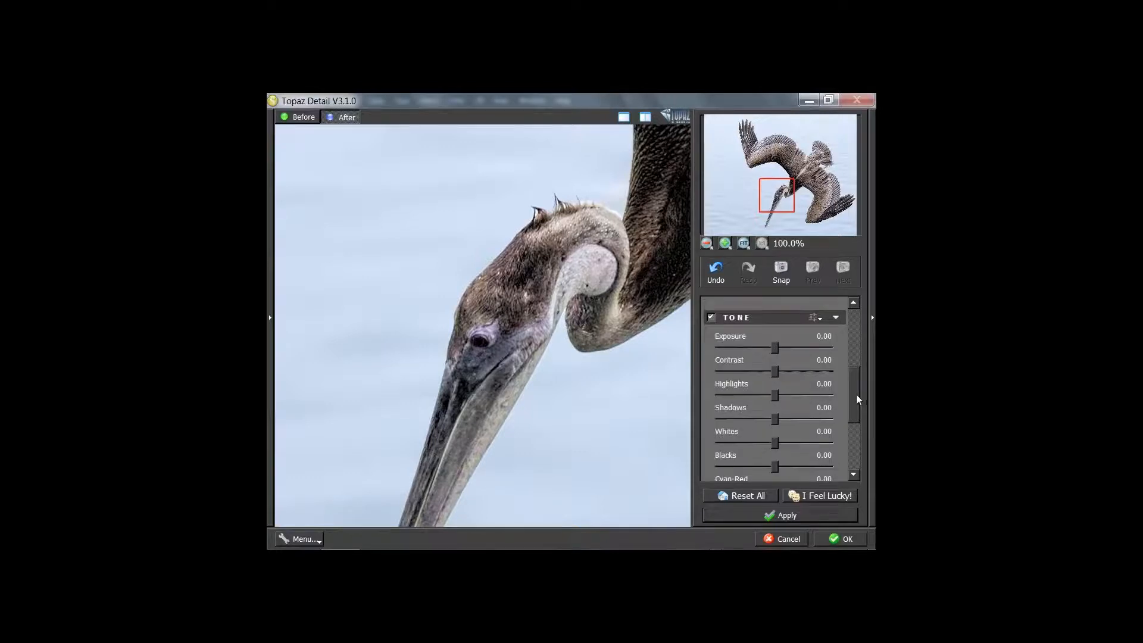
scroll(856, 394, "up", 5)
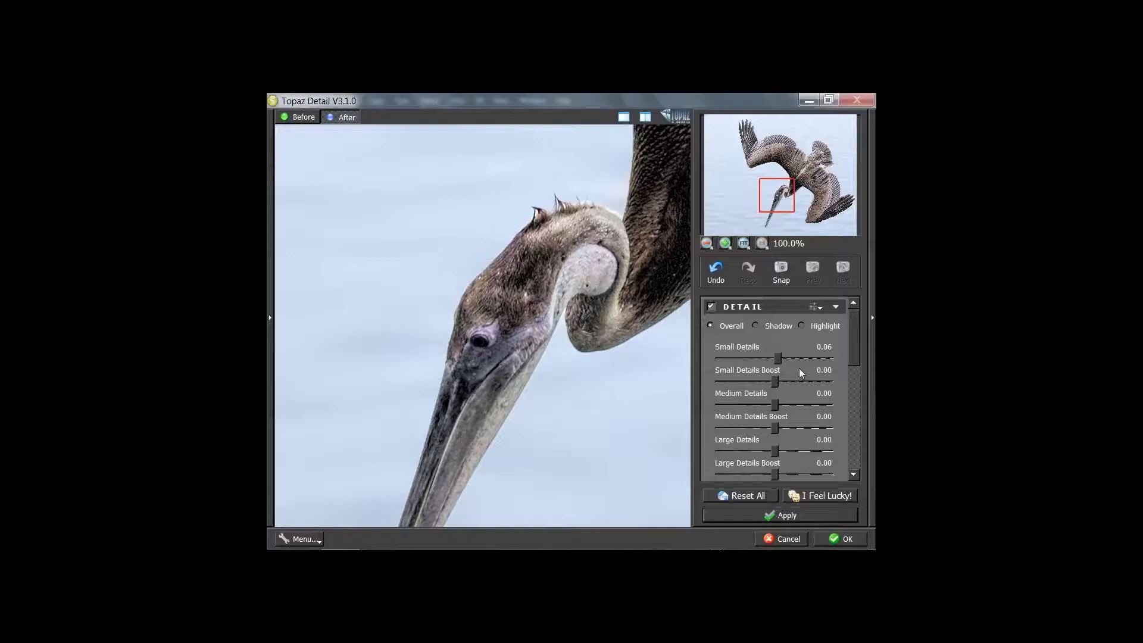
left_click(742, 245)
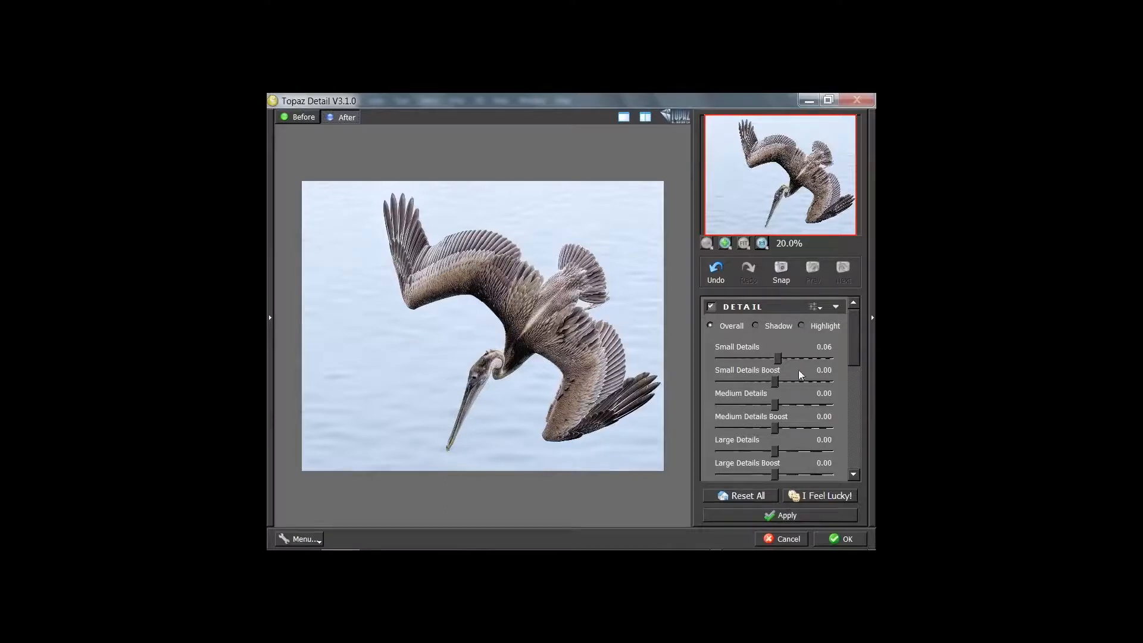
Lower Small Details Boost to -0.18, apply it, and hide the new Detail layer to compare
left_click(776, 380)
left_click_drag(773, 384, 769, 385)
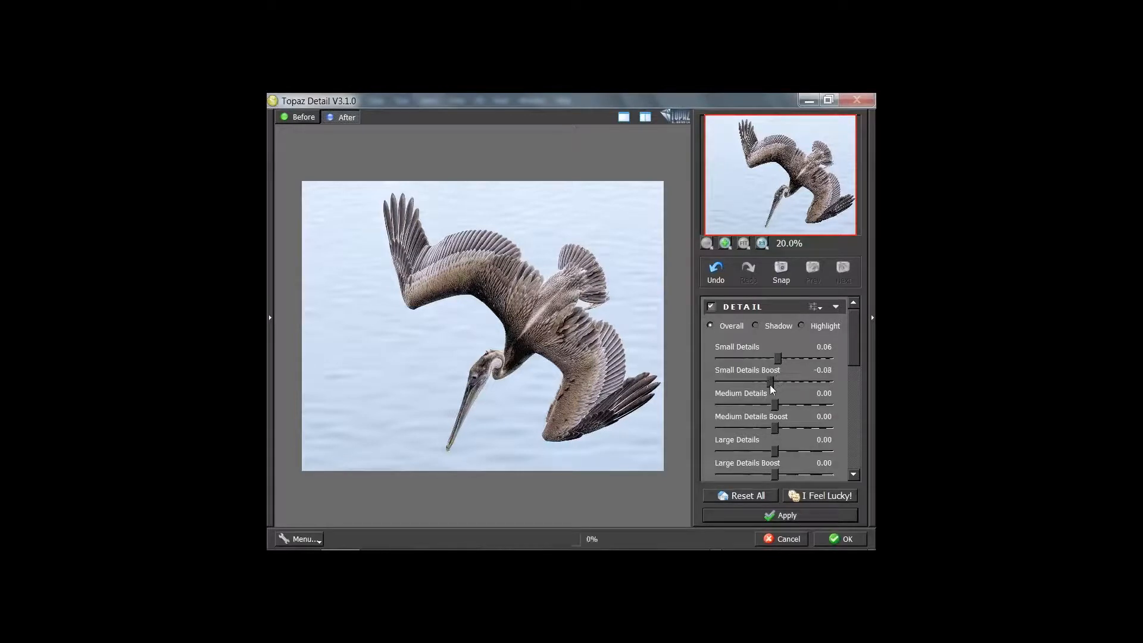
left_click(416, 370)
left_click(417, 369)
left_click(751, 378)
left_click(833, 540)
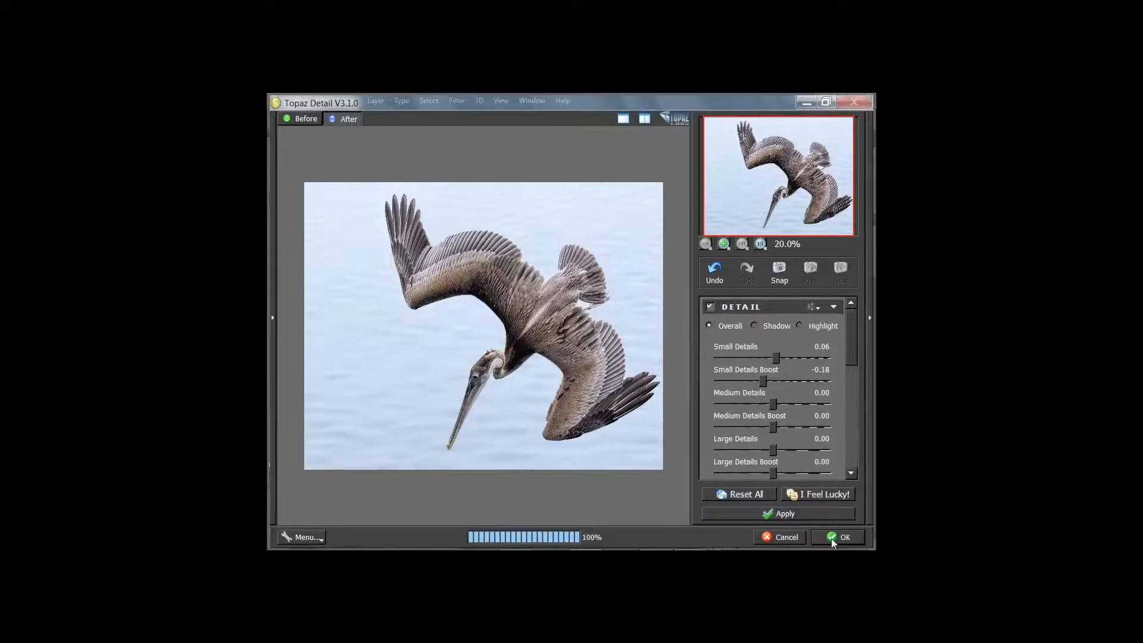
left_click(746, 300)
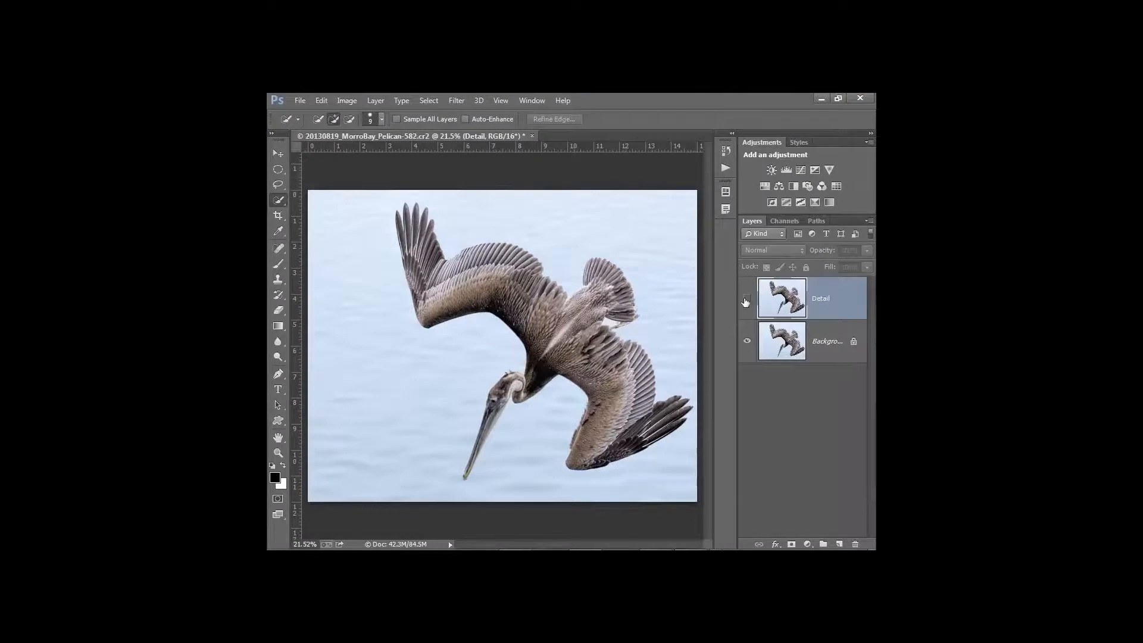
Show the Detail layer again, close the pelican photo without saving, and bring up the window switcher
left_click(747, 299)
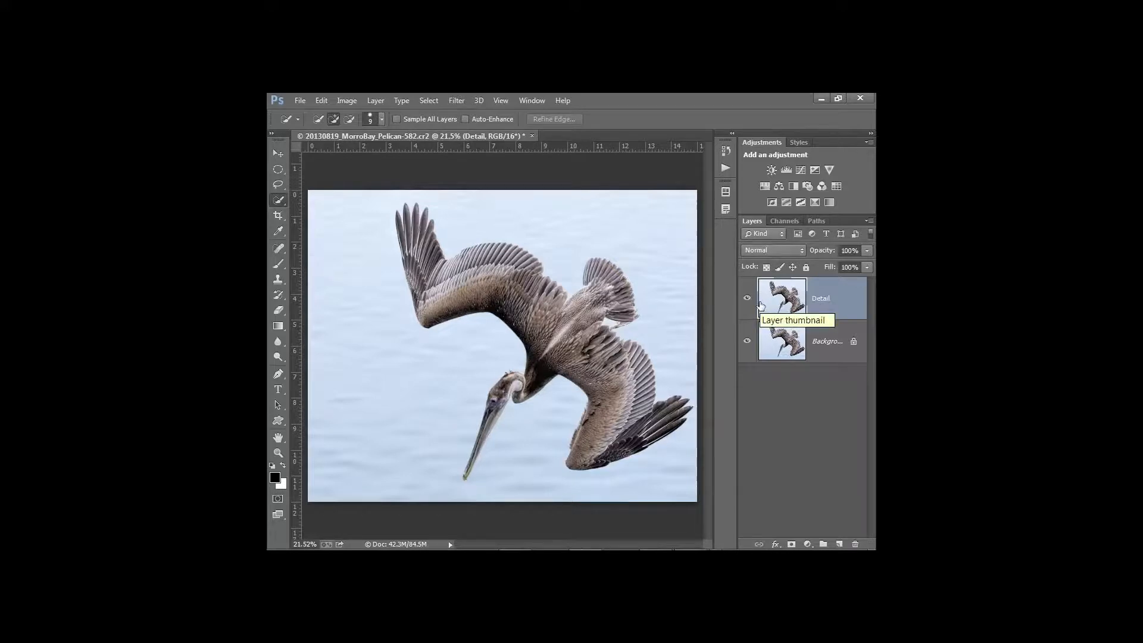
left_click(532, 136)
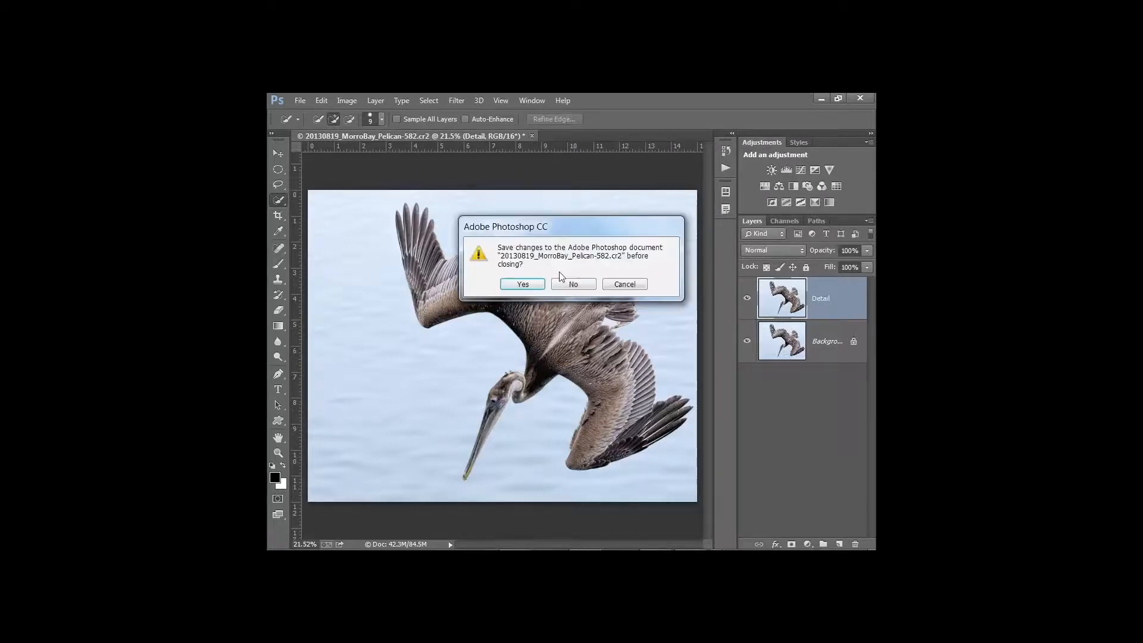
left_click(563, 284)
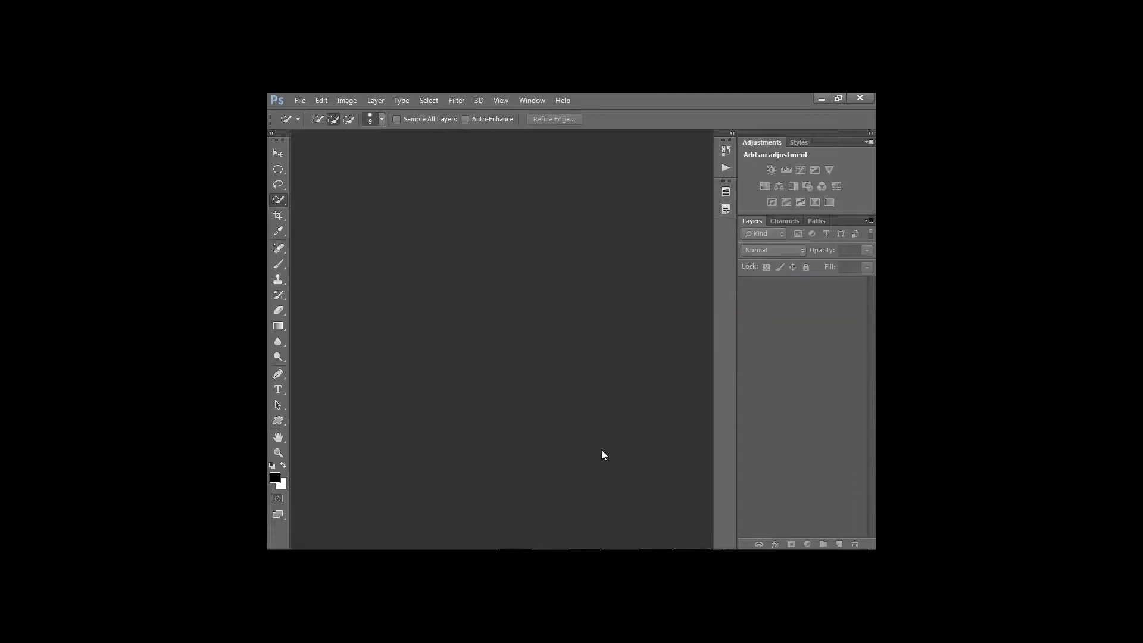
key("super+Tab")
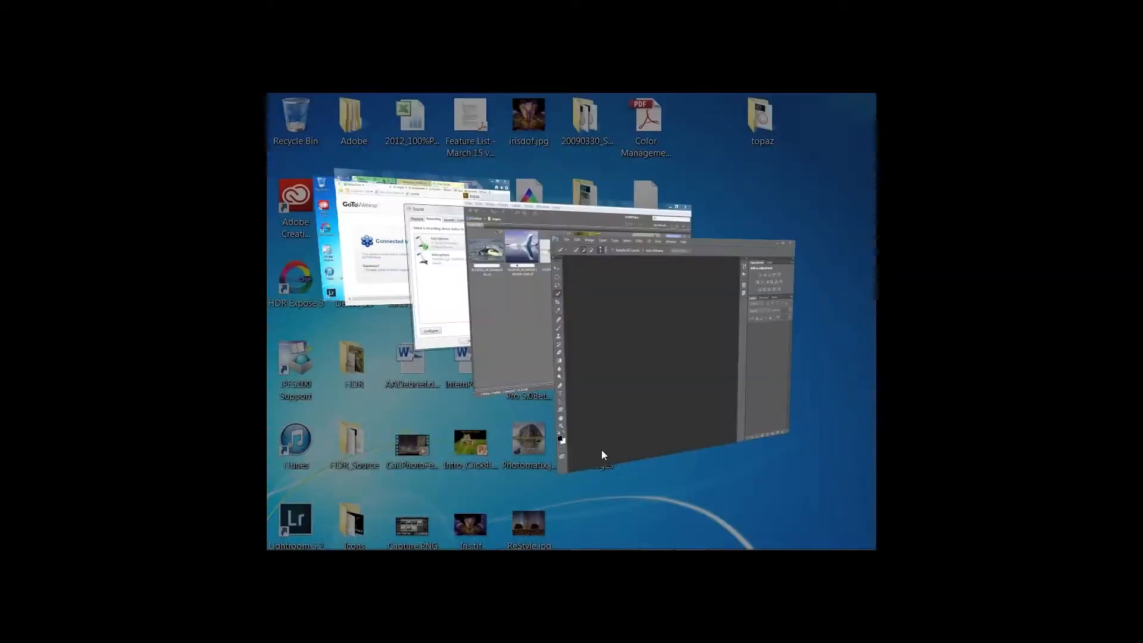
Switch to Bridge and open the Morro Bay sunset panorama TIFF in Camera Raw
key("super+Tab")
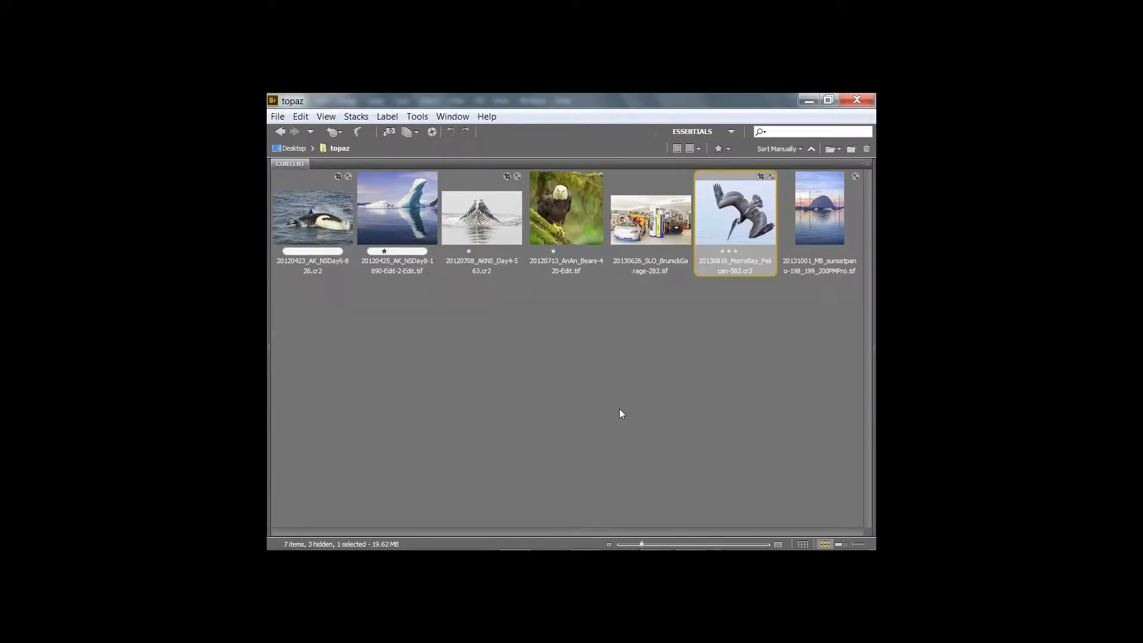
left_click(813, 225)
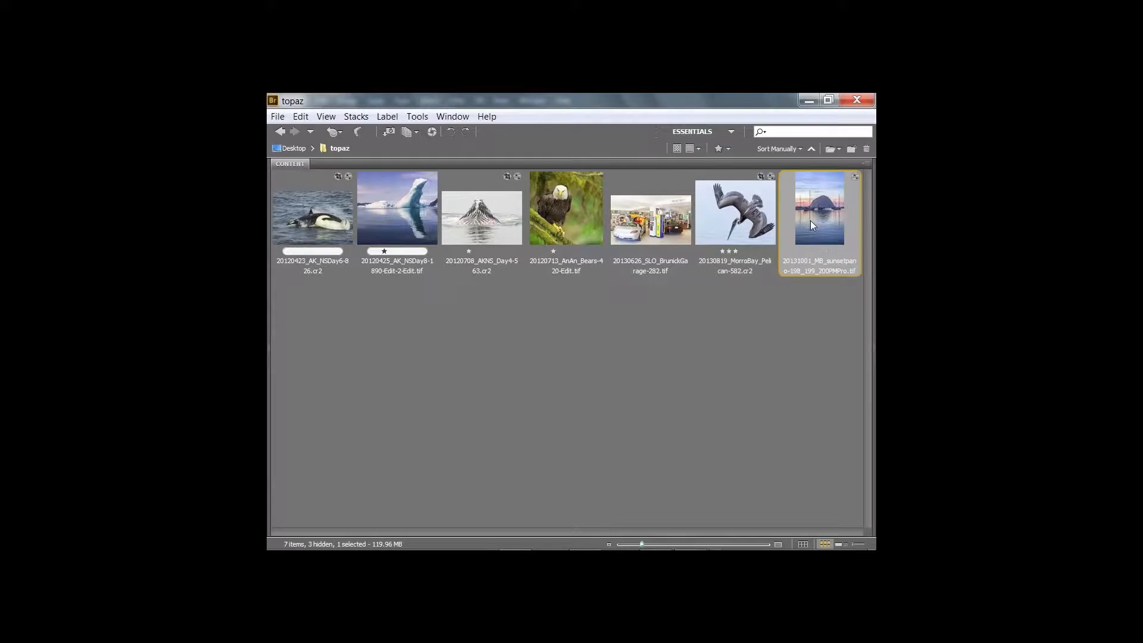
double_click(813, 226)
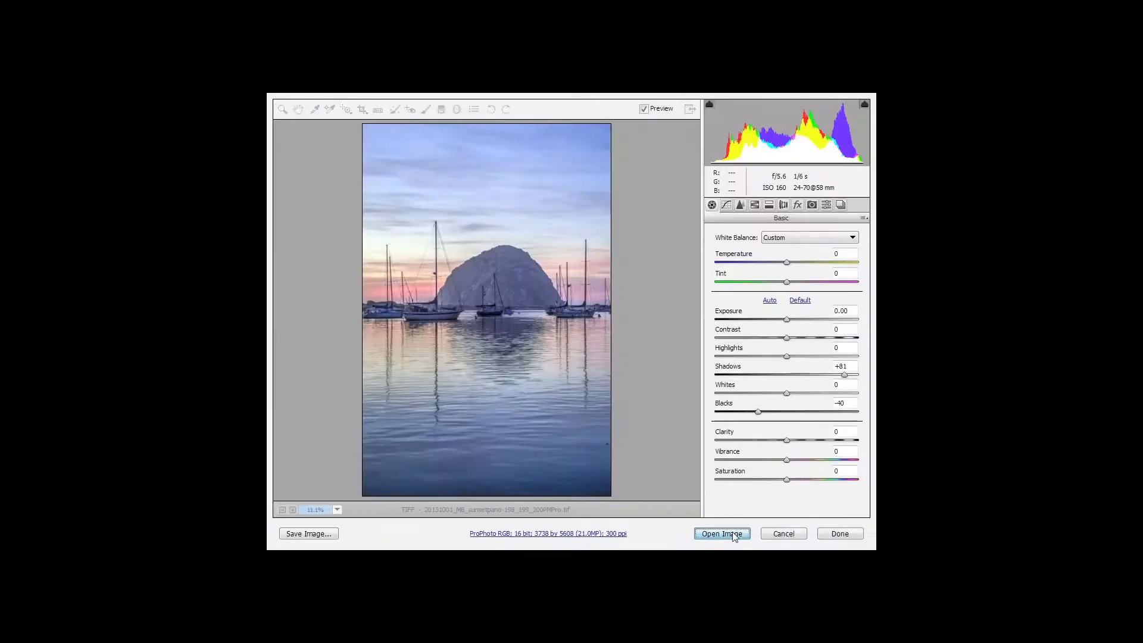
Open the sunset from Camera Raw into Photoshop, keeping Shadows +81 and Blacks -40
left_click(721, 533)
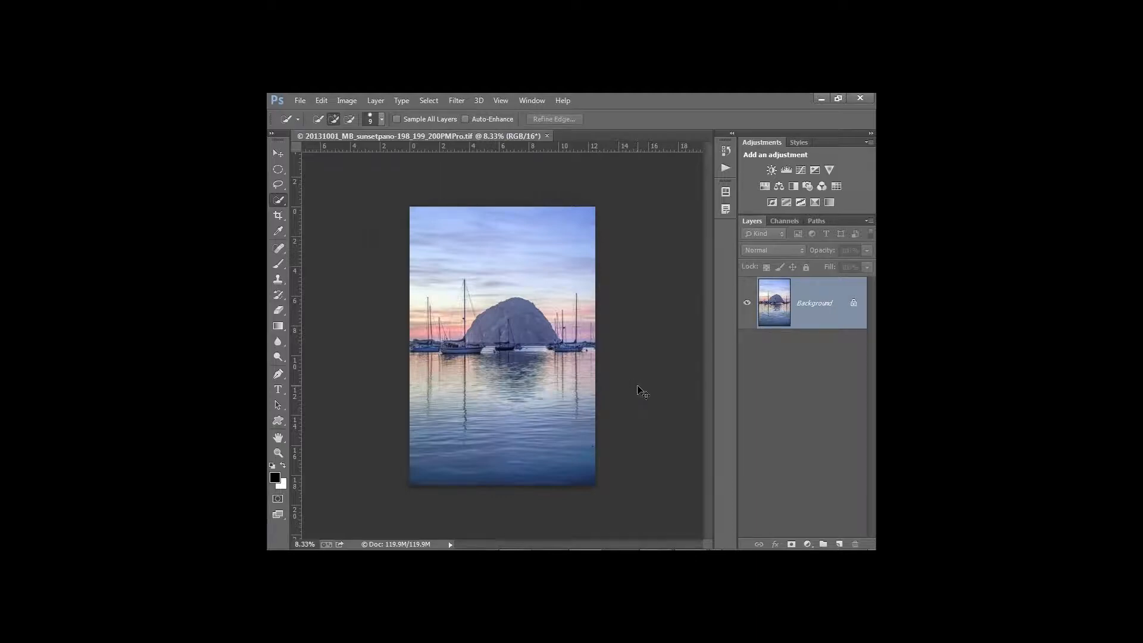
Zoom into the sunset and duplicate Background as a new layer named 'Adjust'
key("ctrl+plus")
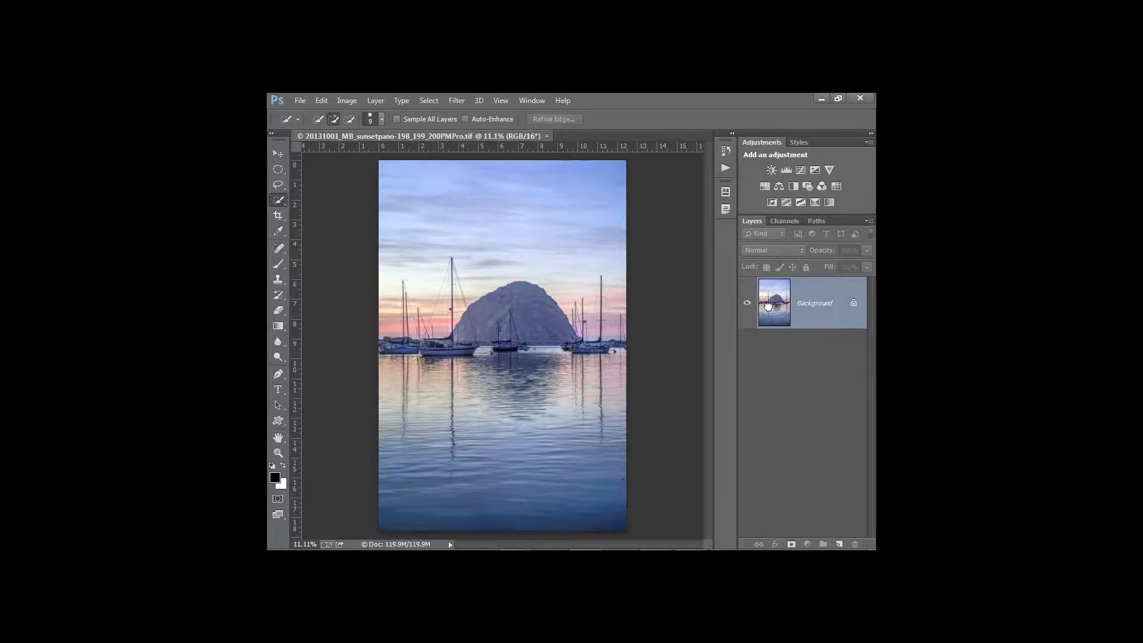
left_click_drag(768, 306, 839, 543)
double_click(799, 303)
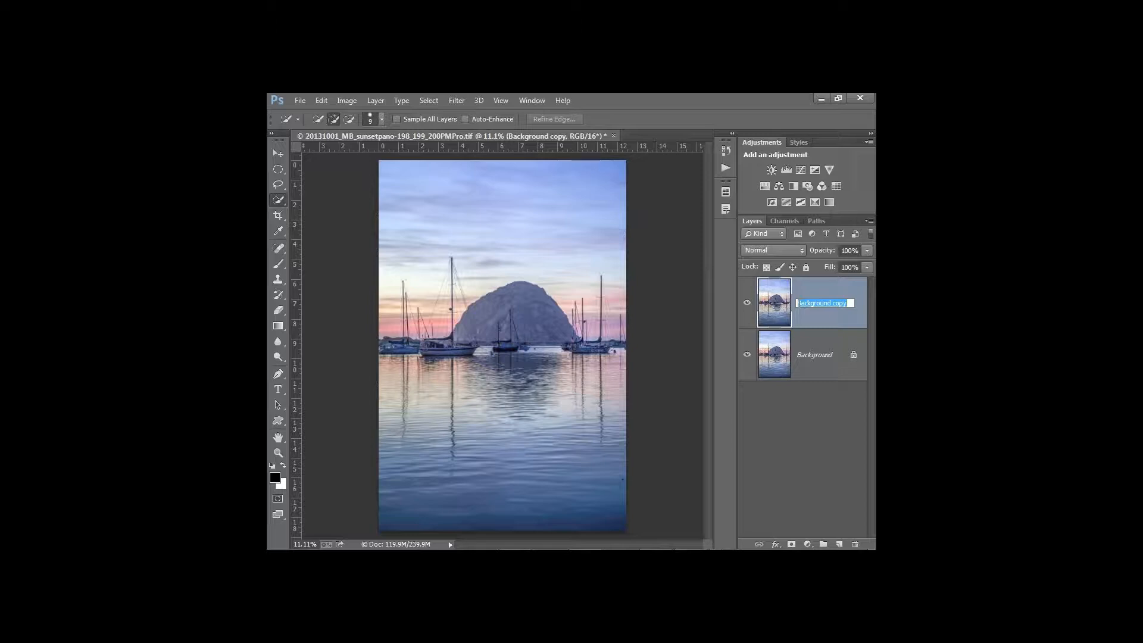
type("Adjust")
left_click(777, 310)
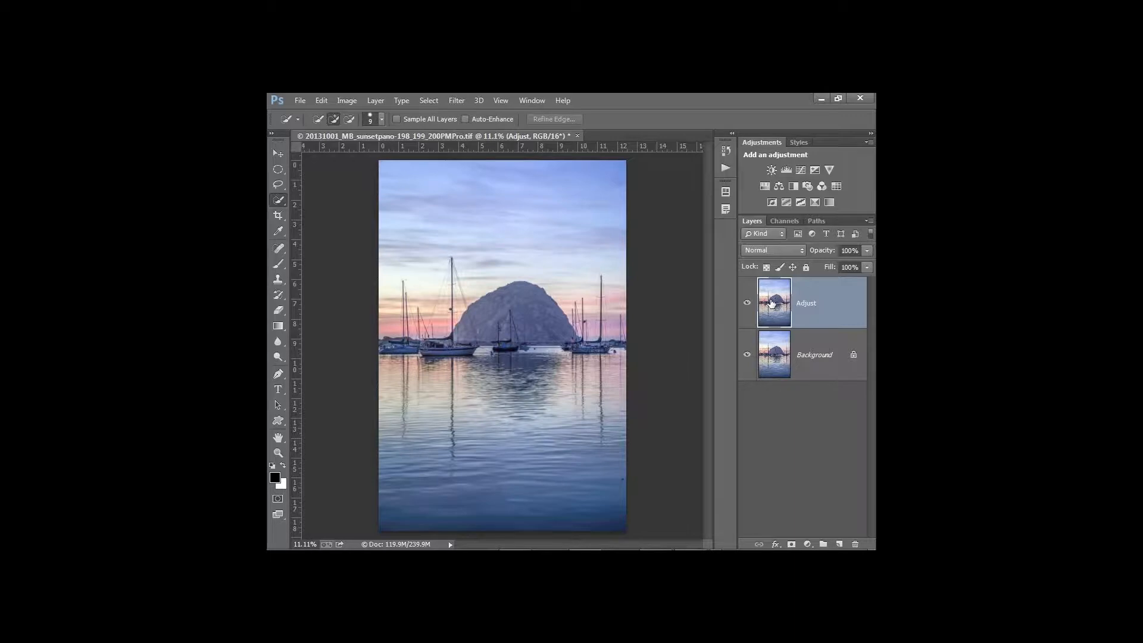
Launch Topaz Adjust 5 on the Adjust layer from the Filter menu
left_click(456, 101)
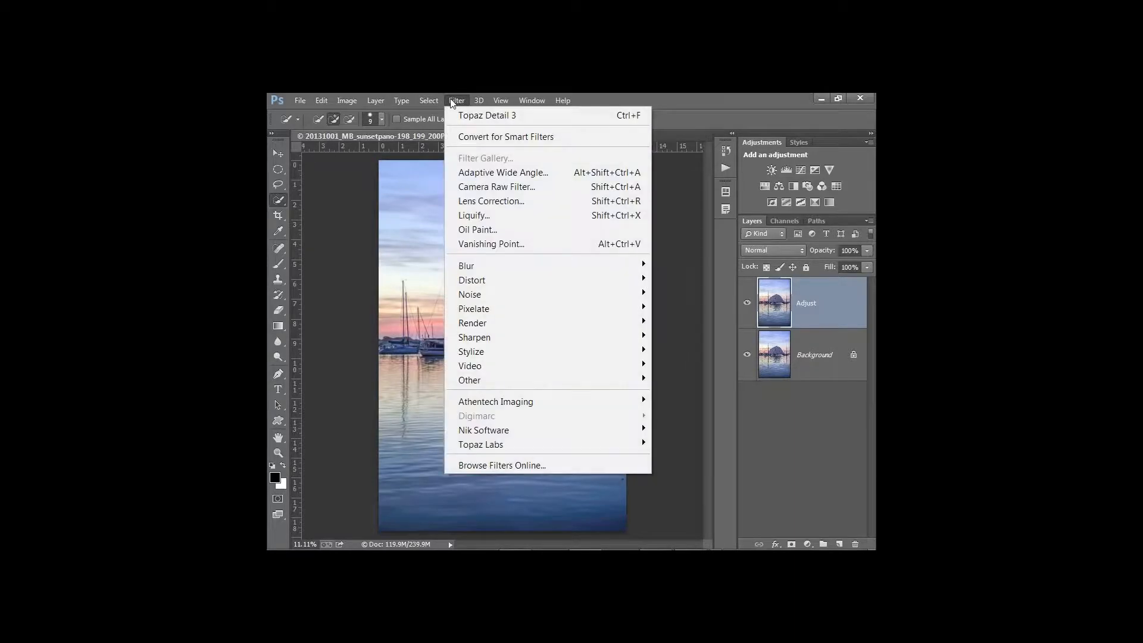
mouse_move(484, 443)
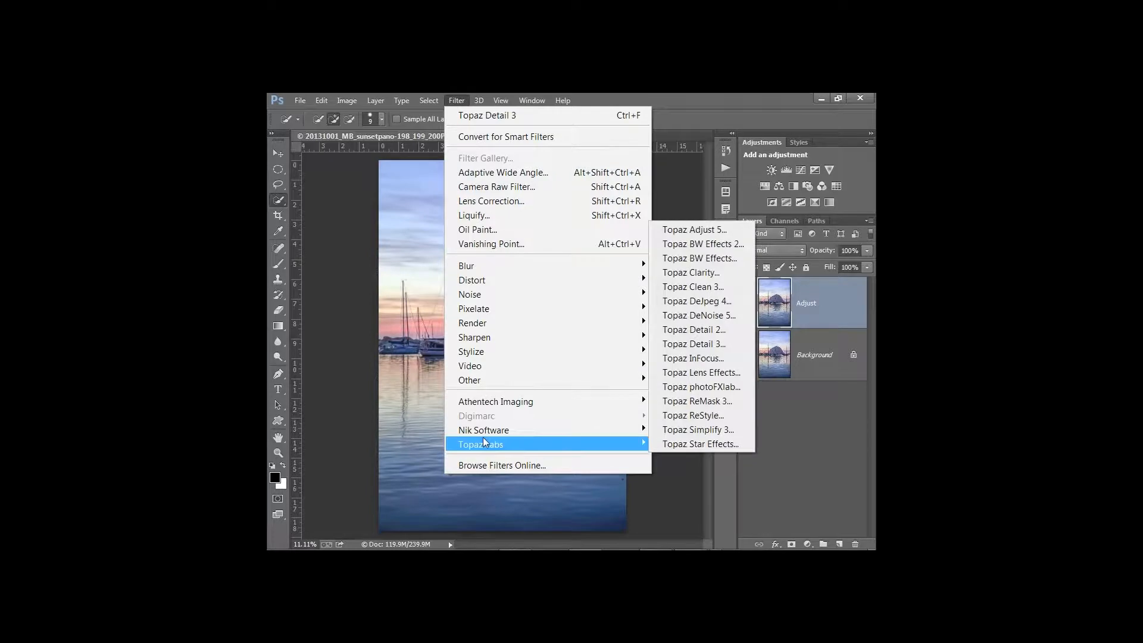
left_click(693, 229)
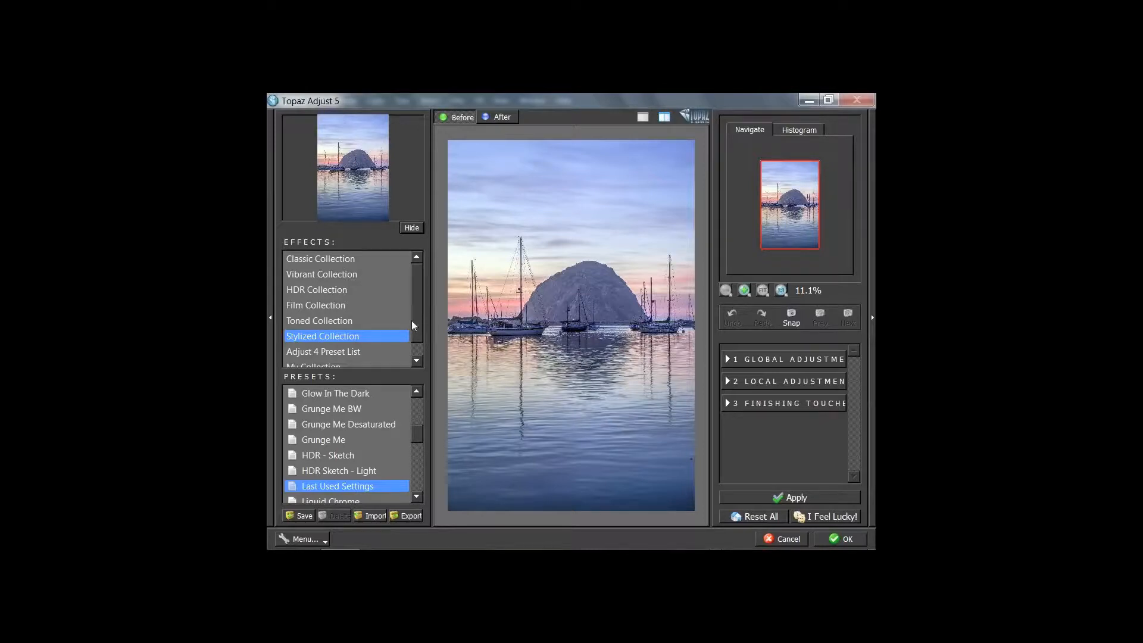
Browse the Effects list and select the HDR Collection presets
mouse_move(412, 321)
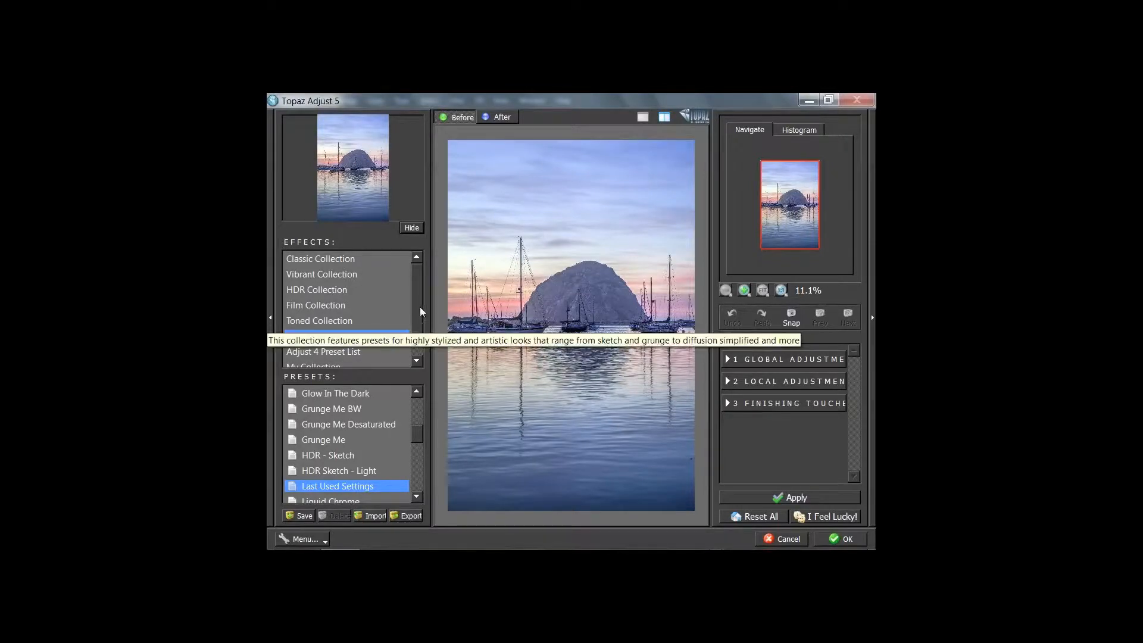
scroll(413, 303, "down", 1)
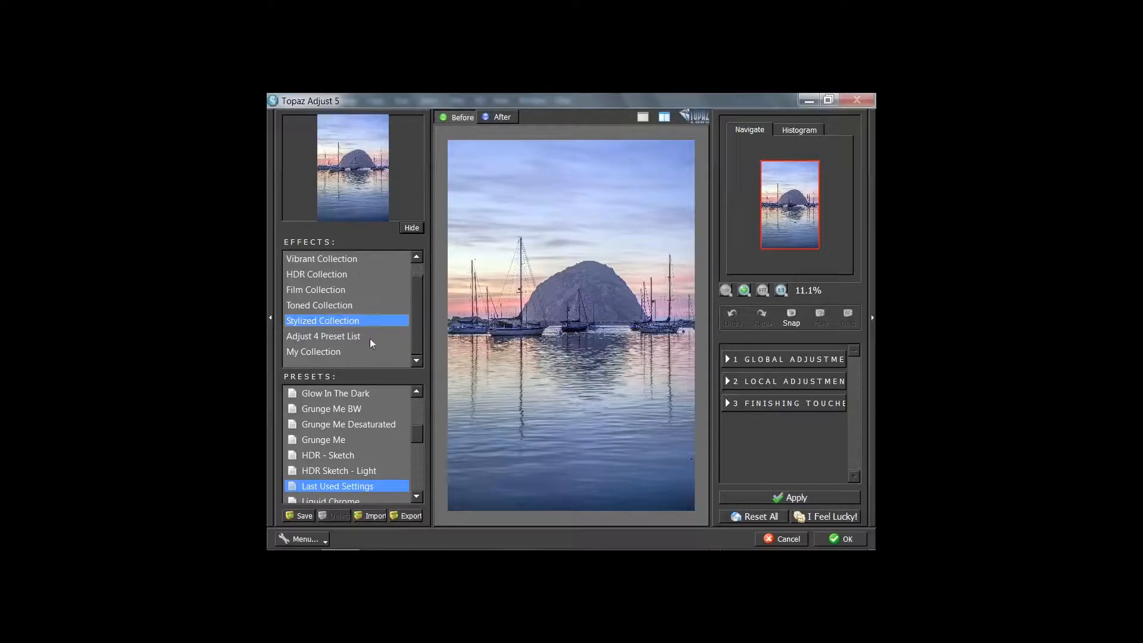
scroll(416, 444, "down", 1)
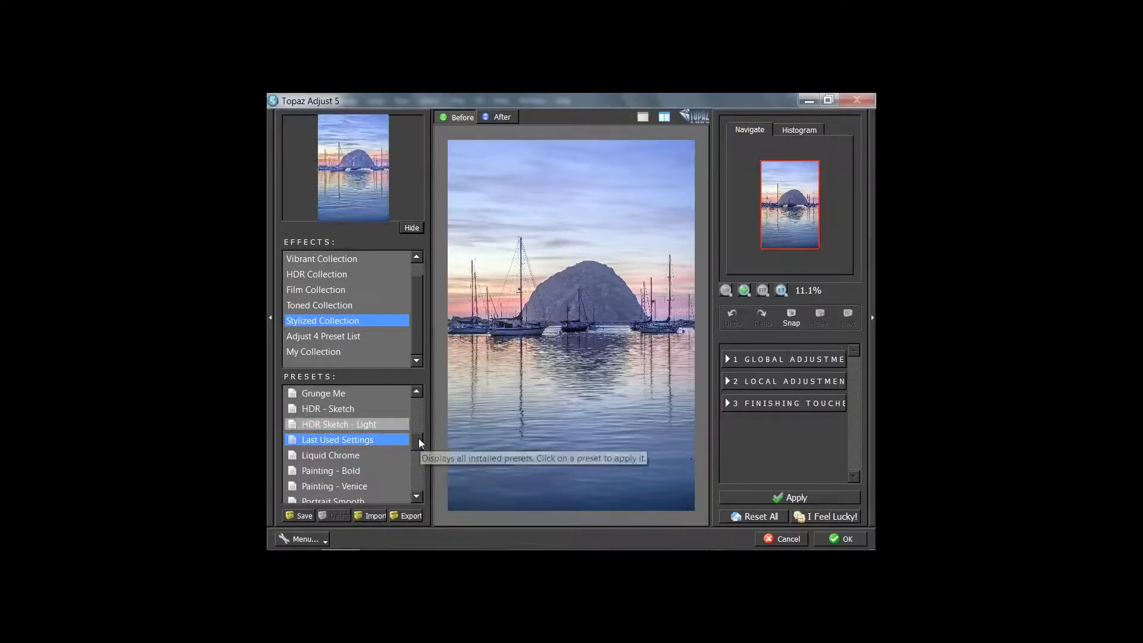
left_click_drag(420, 438, 419, 430)
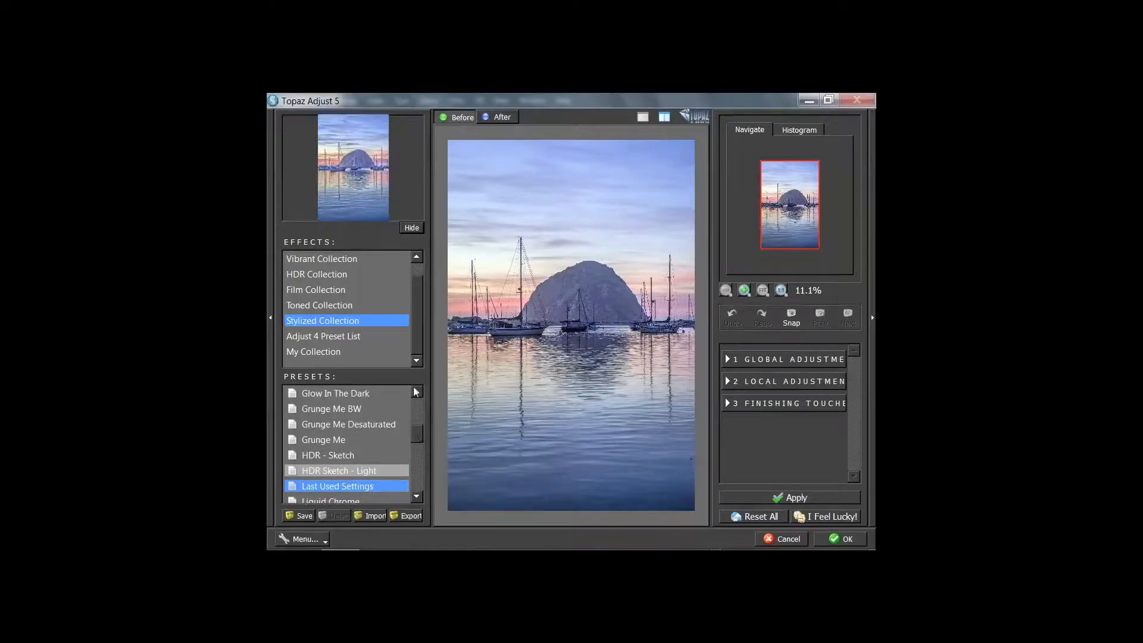
scroll(409, 325, "up", 1)
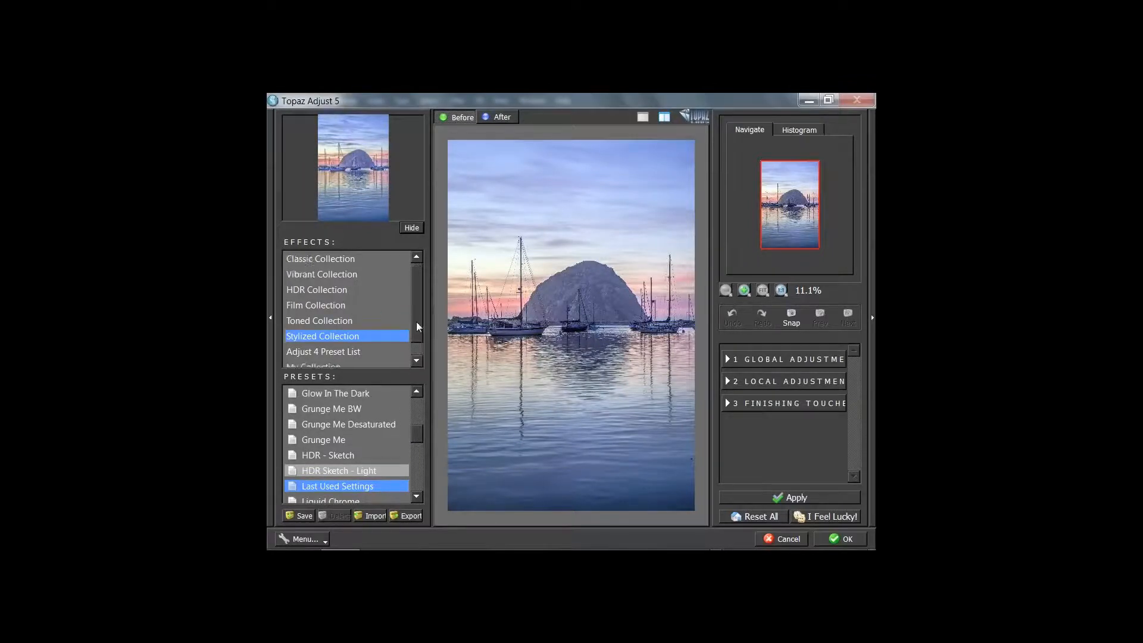
left_click(320, 289)
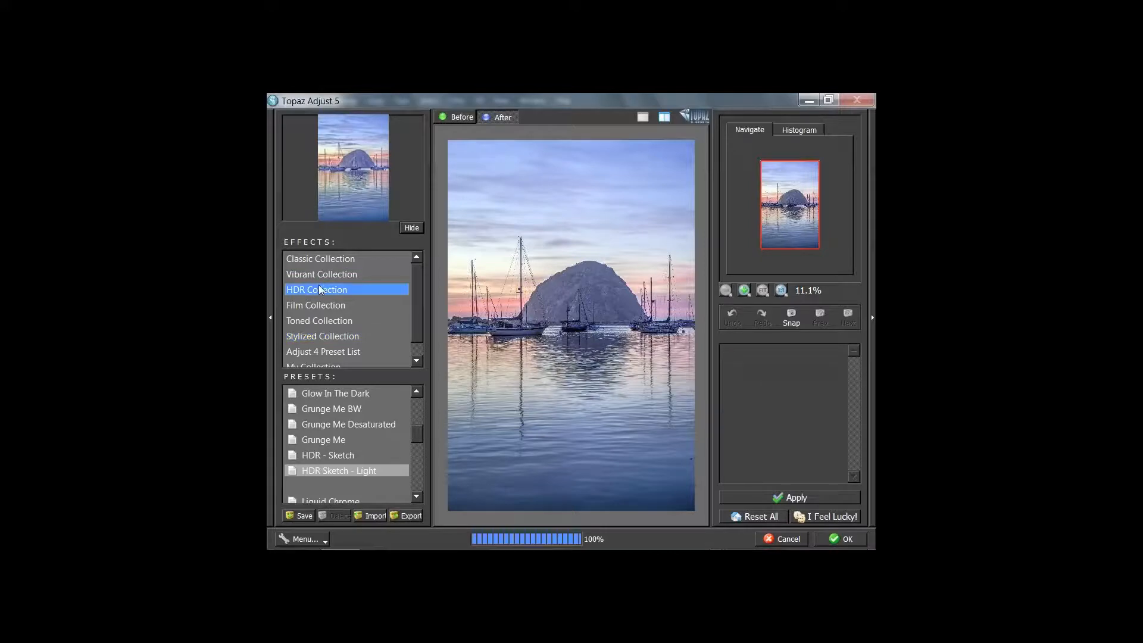
Collapse the adjustments panel and preview the Dynamic Pop, Heavy Pop and Light Pop presets
left_click_drag(416, 440, 418, 415)
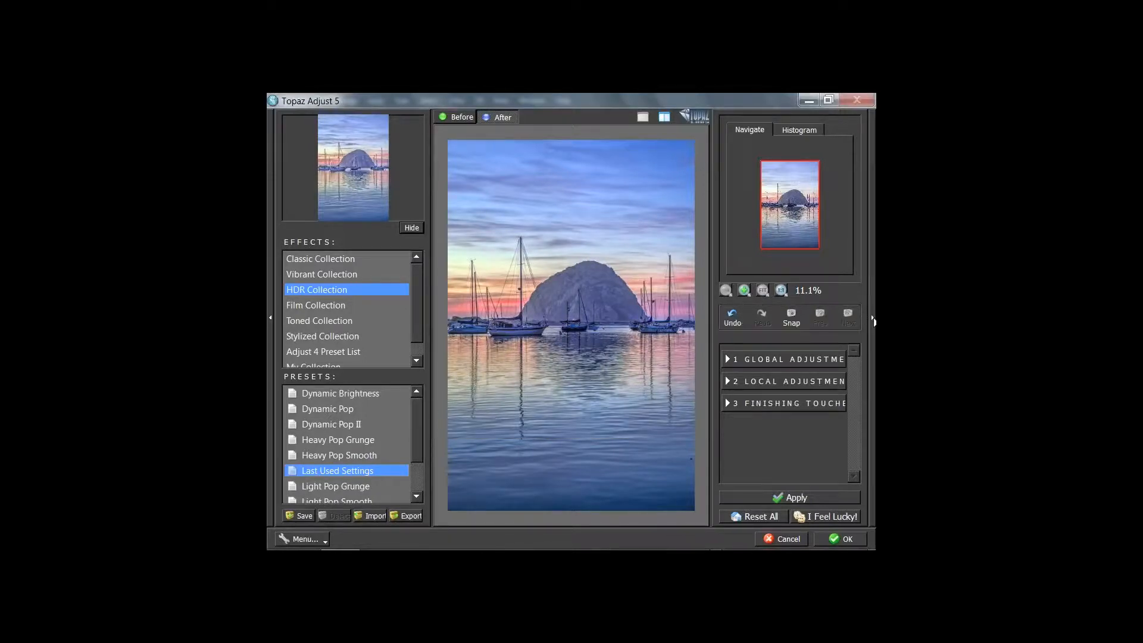
left_click(873, 320)
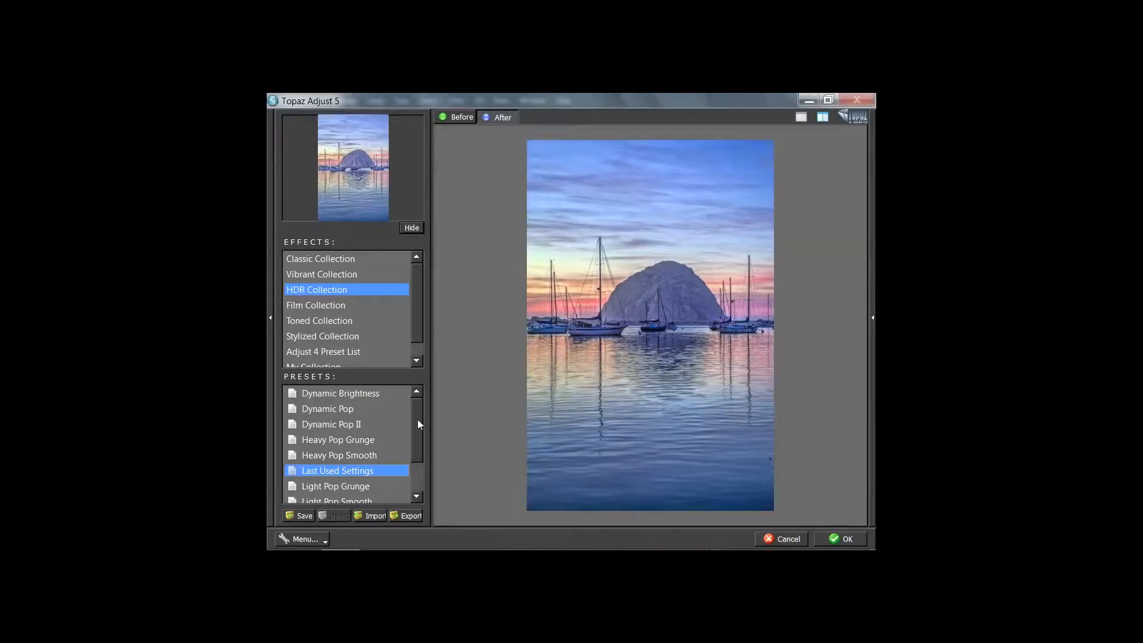
mouse_move(417, 419)
left_mouse_down()
mouse_move(417, 435)
mouse_move(417, 423)
left_mouse_up()
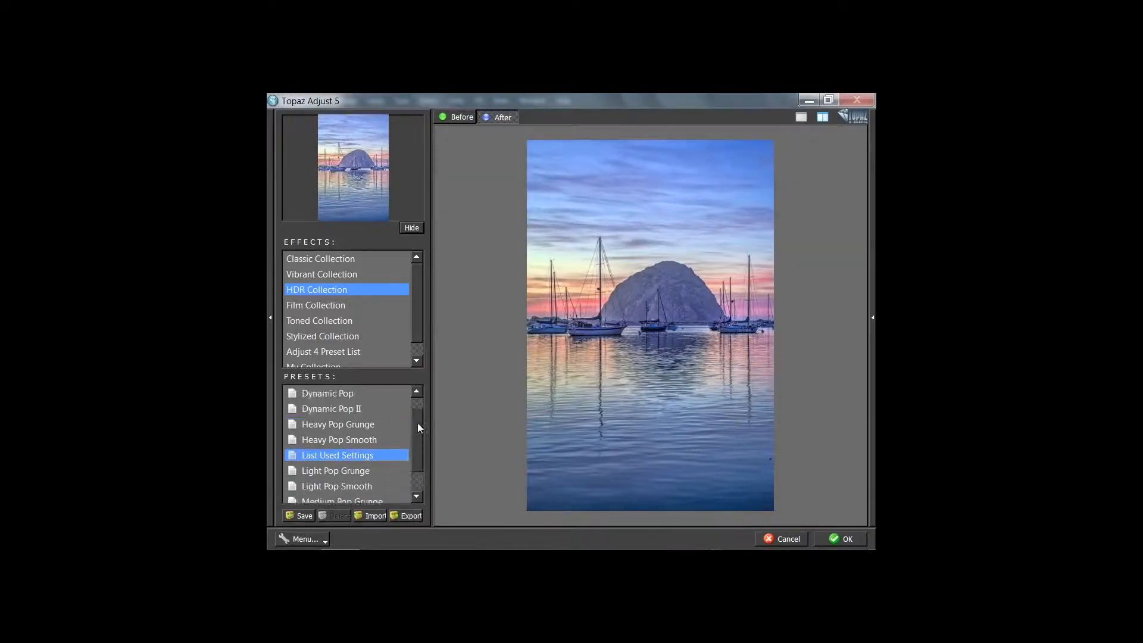
left_click(338, 395)
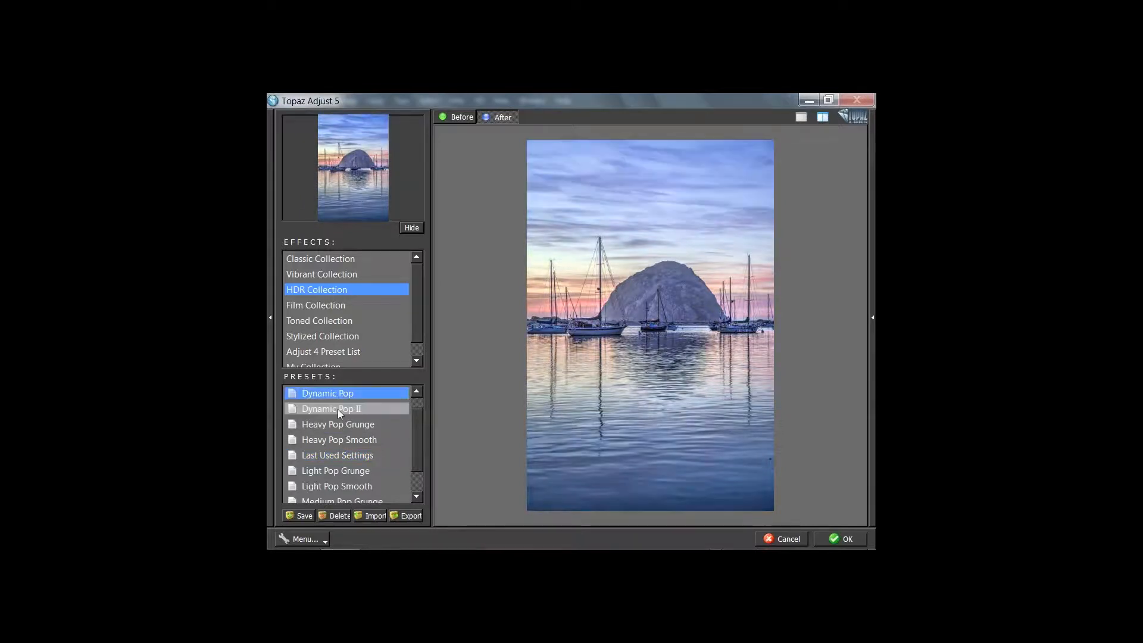
left_click(337, 409)
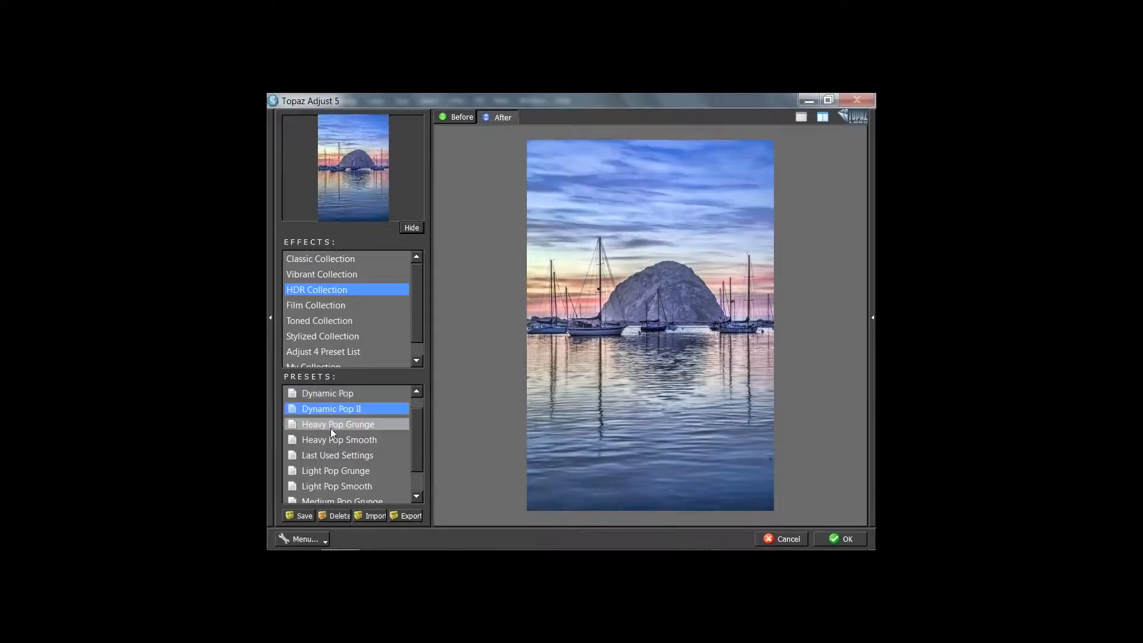
left_click(330, 428)
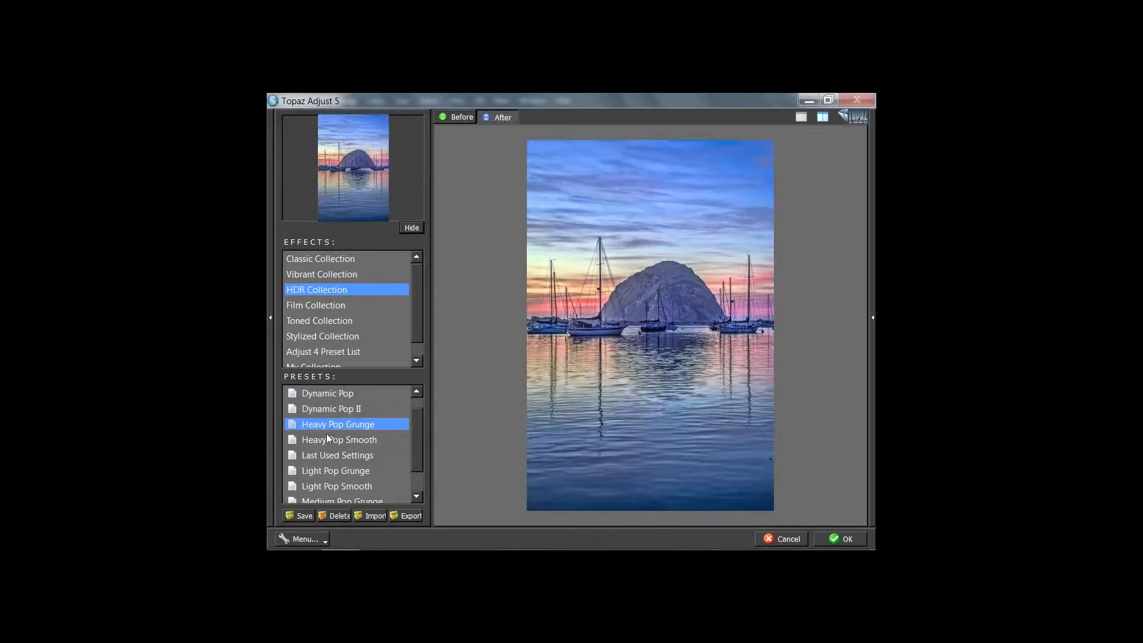
left_click(326, 436)
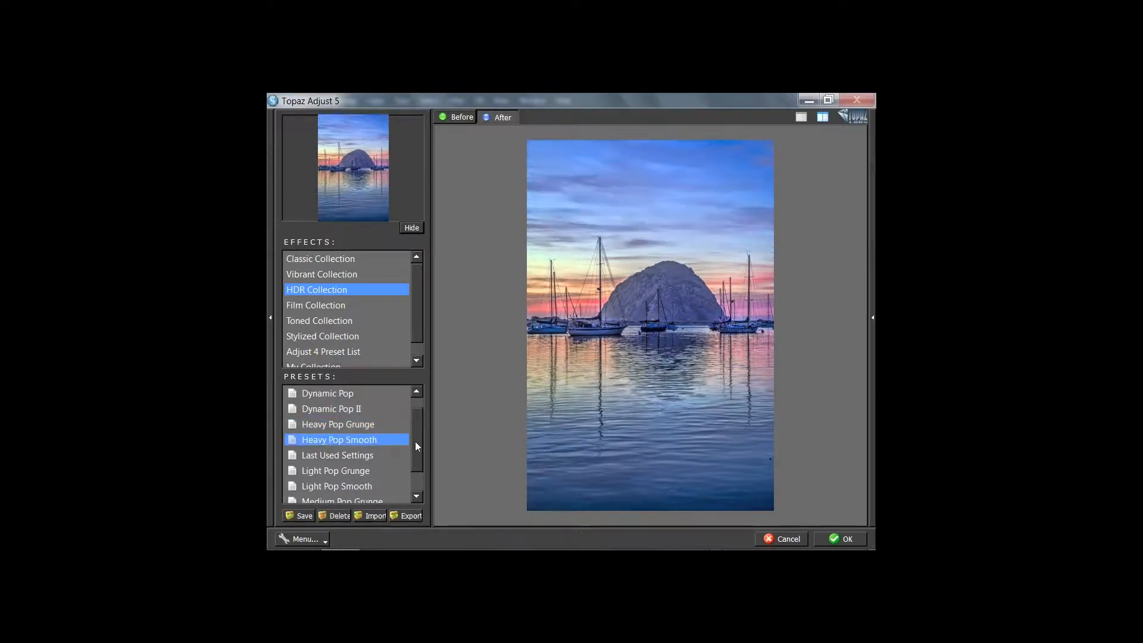
left_click_drag(416, 442, 416, 463)
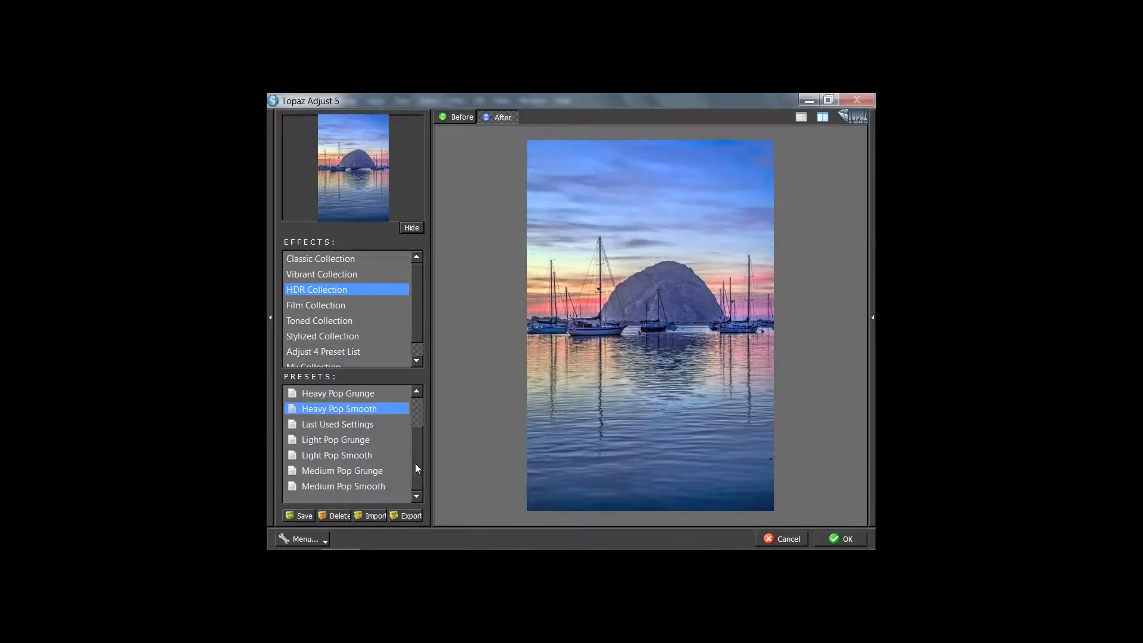
left_click(353, 458)
left_click(346, 439)
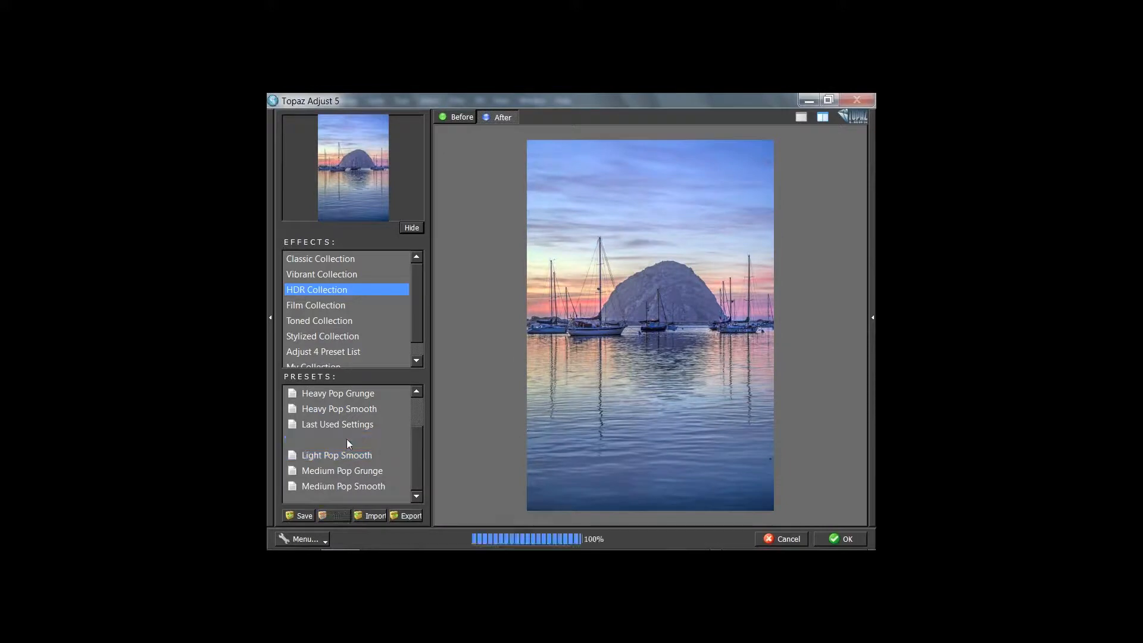
Choose Medium Pop Grunge, compare before and after, and apply it to the Adjust layer
left_click(334, 472)
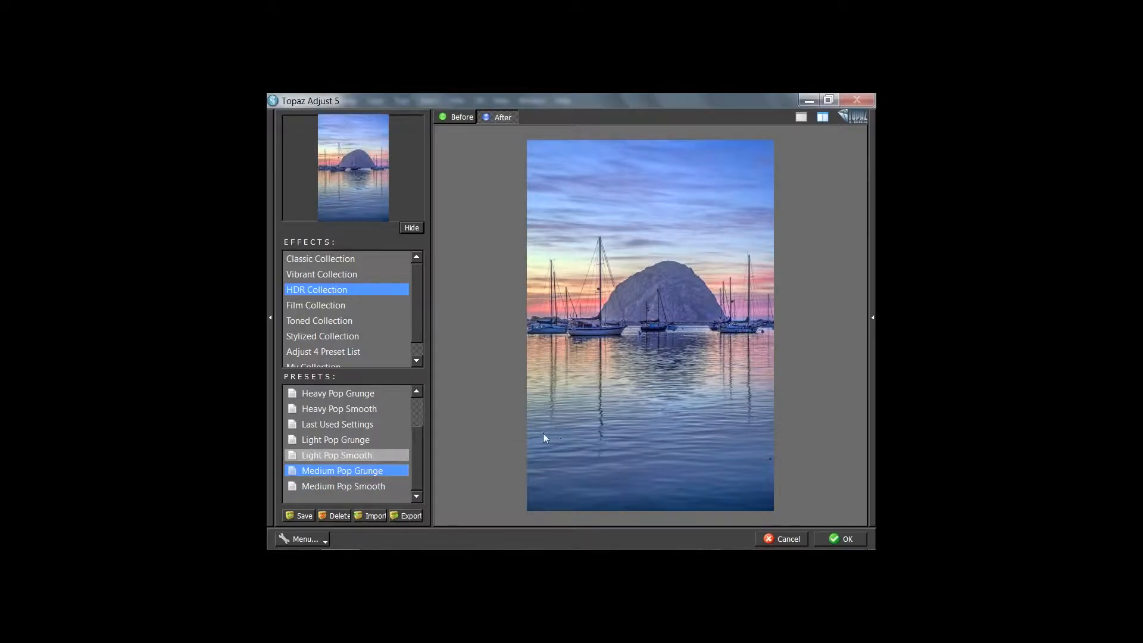
left_click(458, 117)
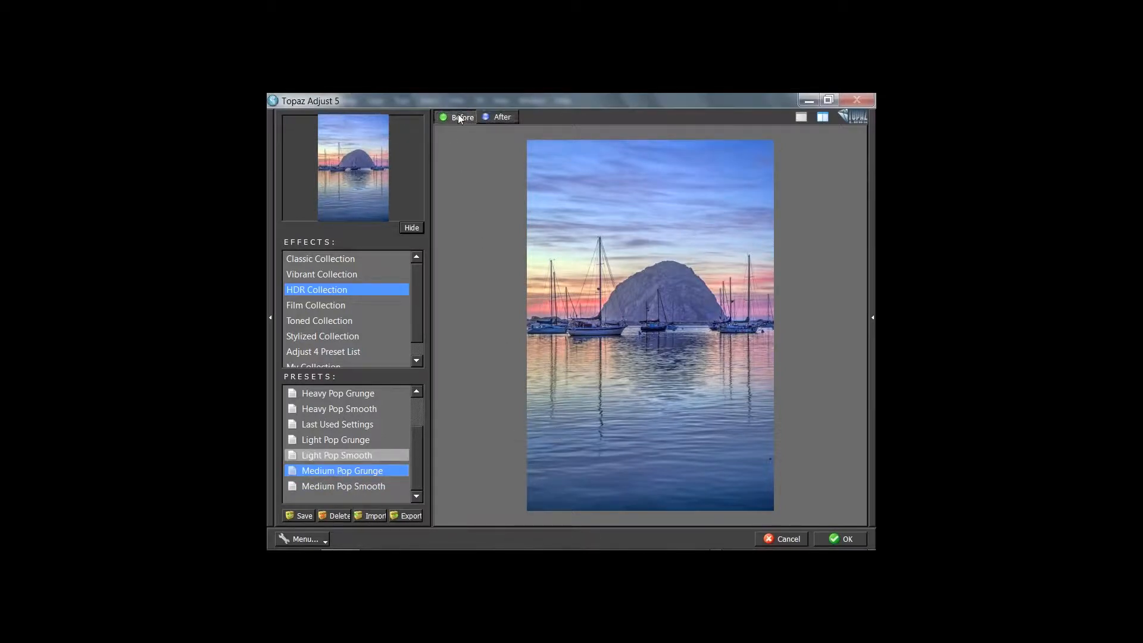
left_click(494, 117)
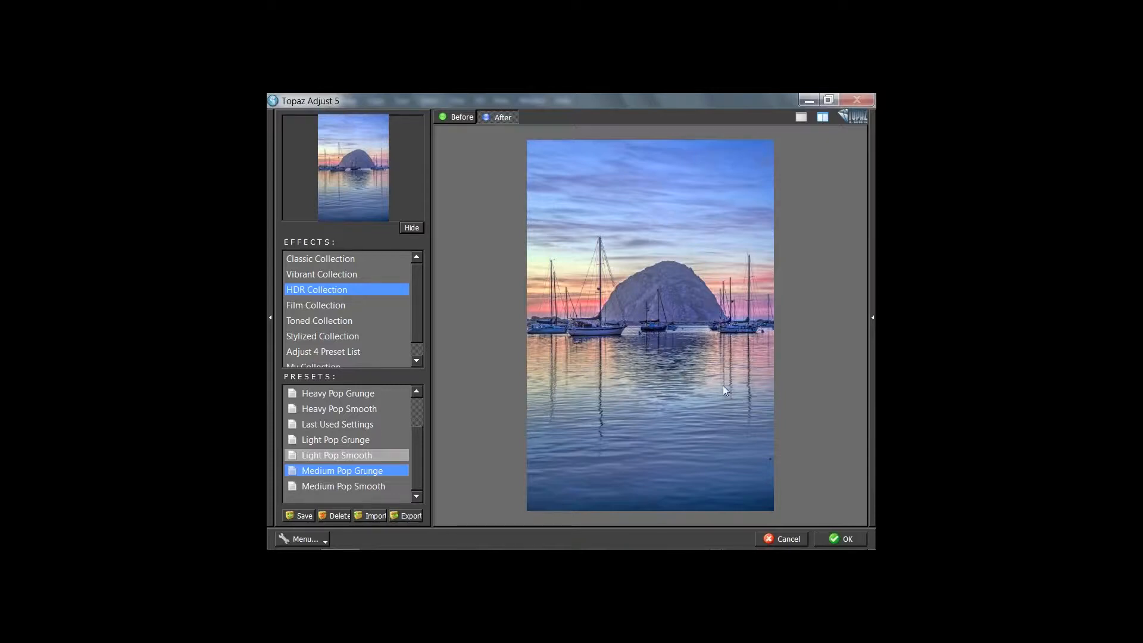
left_click(840, 539)
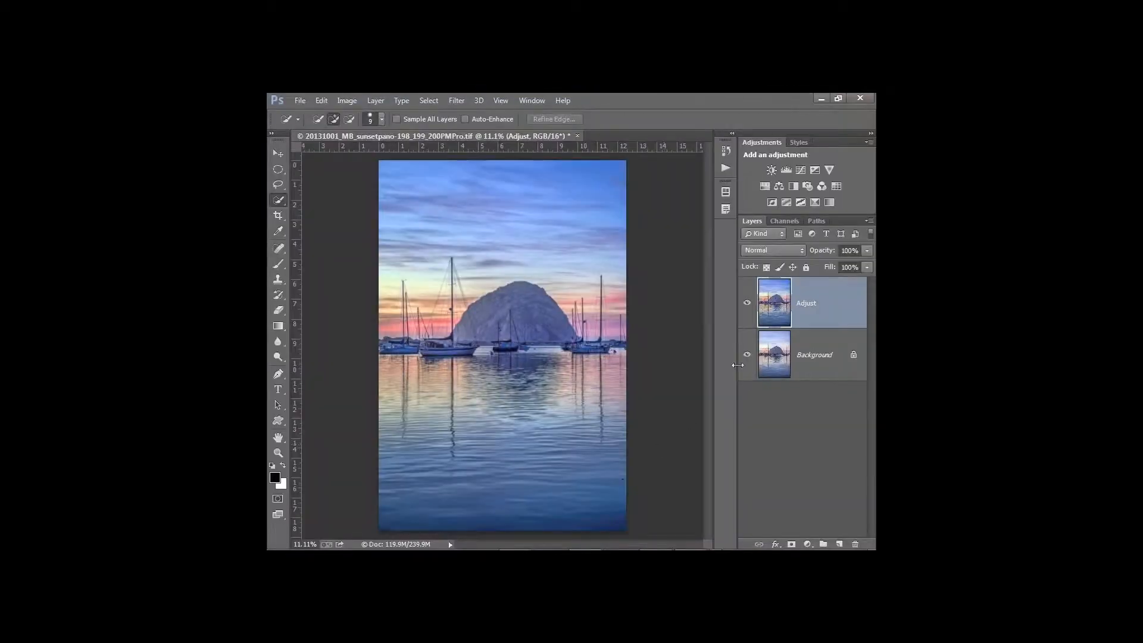
Toggle the Adjust layer to compare, then duplicate it as a top layer named 'Clarity'
left_click(747, 303)
left_click(747, 304)
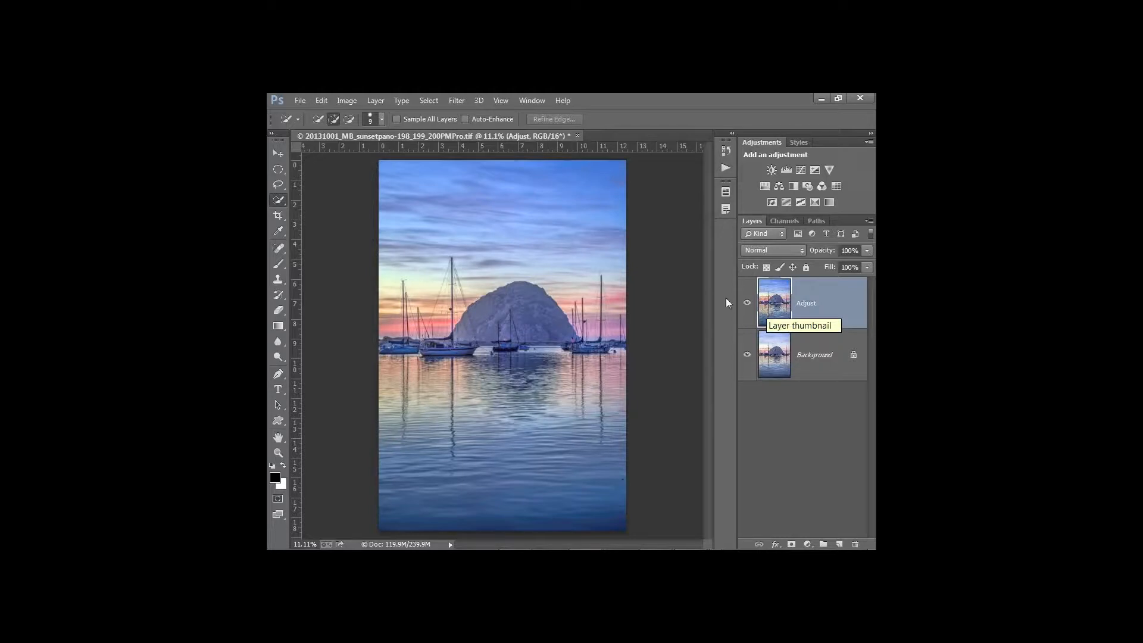
key("ctrl")
key("ctrl")
key("ctrl")
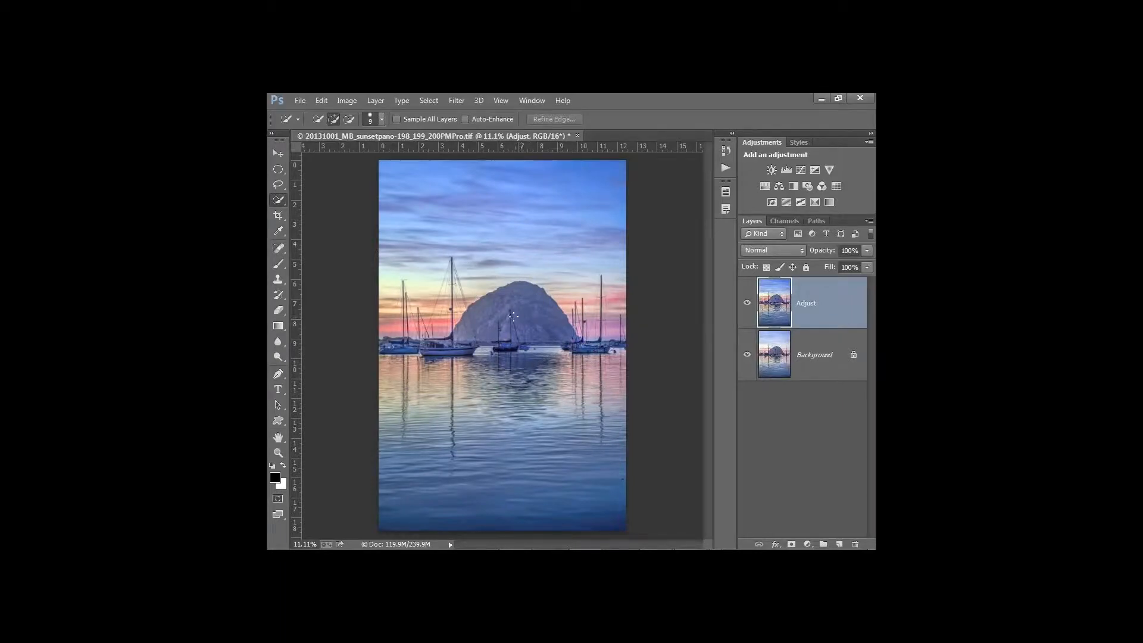
left_click_drag(780, 316, 839, 544)
double_click(813, 303)
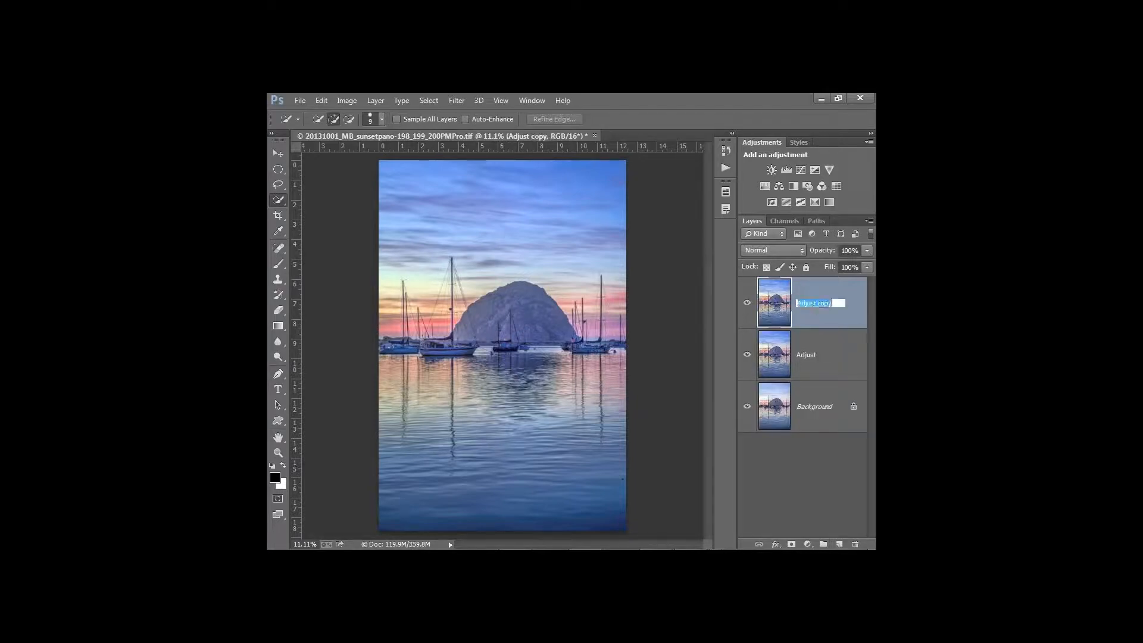
type("Clarity")
left_click(777, 306)
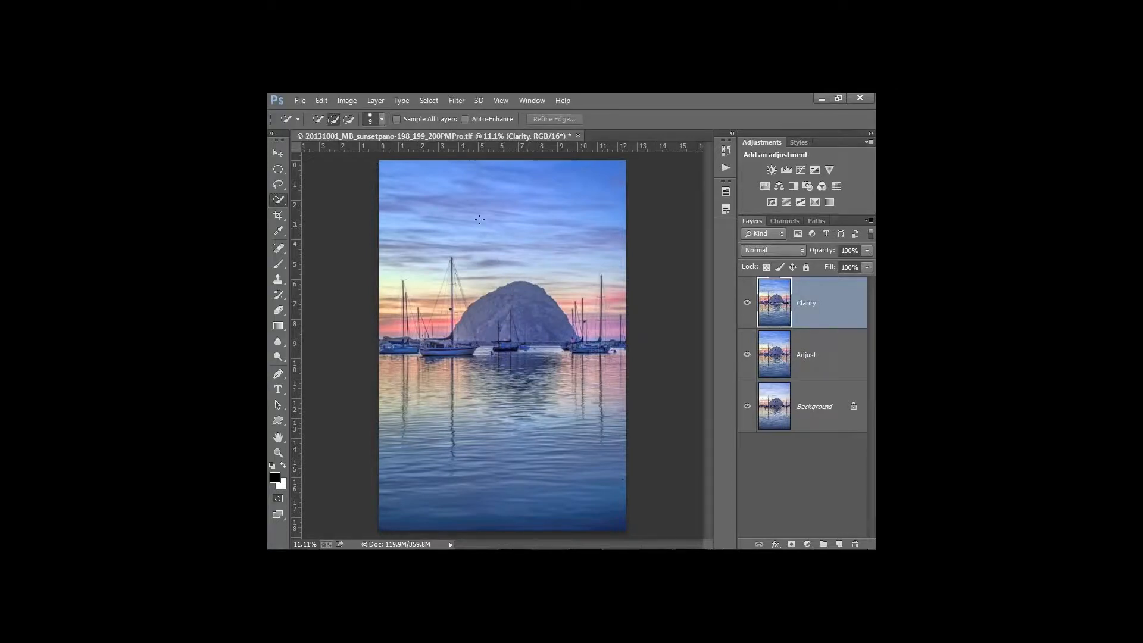
Launch Topaz Clarity on the Clarity layer, hide its presets panel, and reset all values to 0.00
left_click(455, 107)
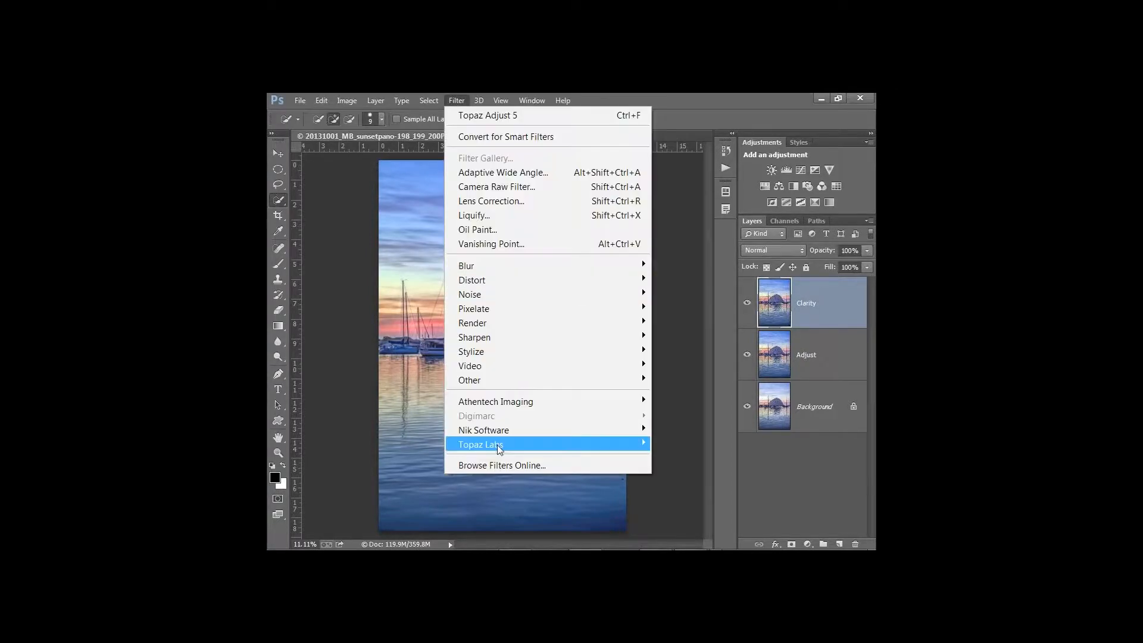
mouse_move(498, 446)
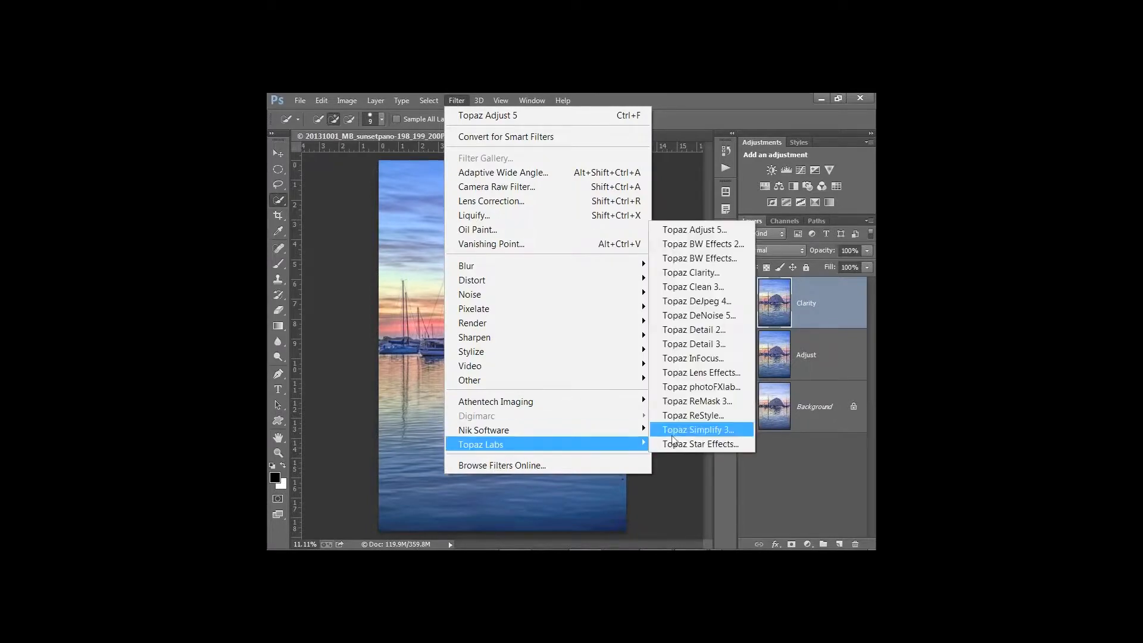
left_click(713, 272)
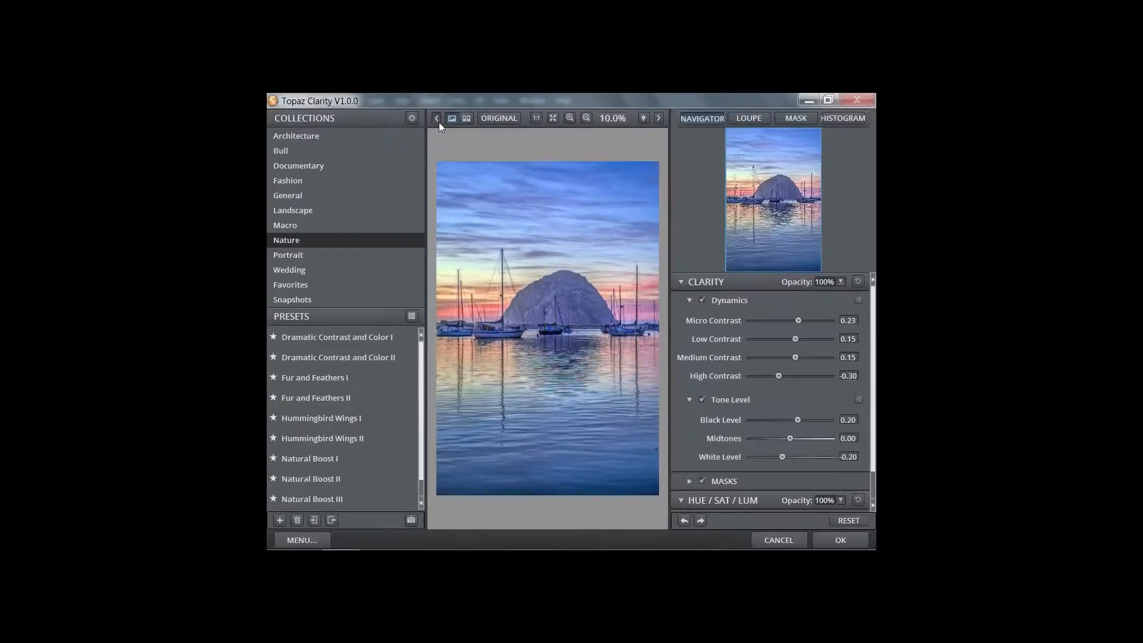
left_click(439, 123)
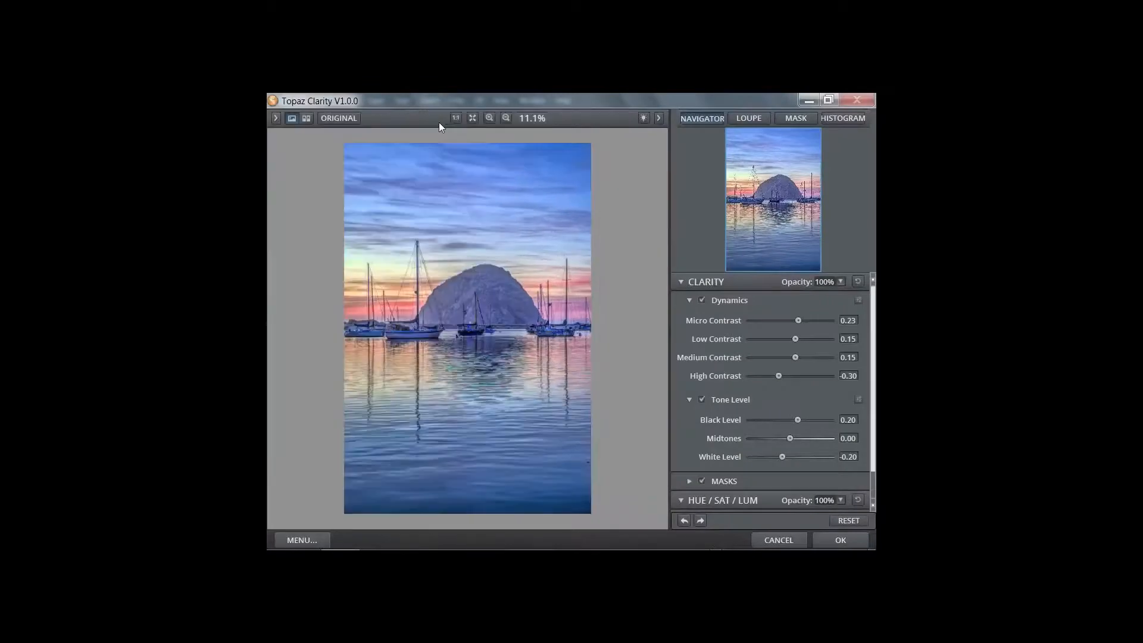
left_click(851, 520)
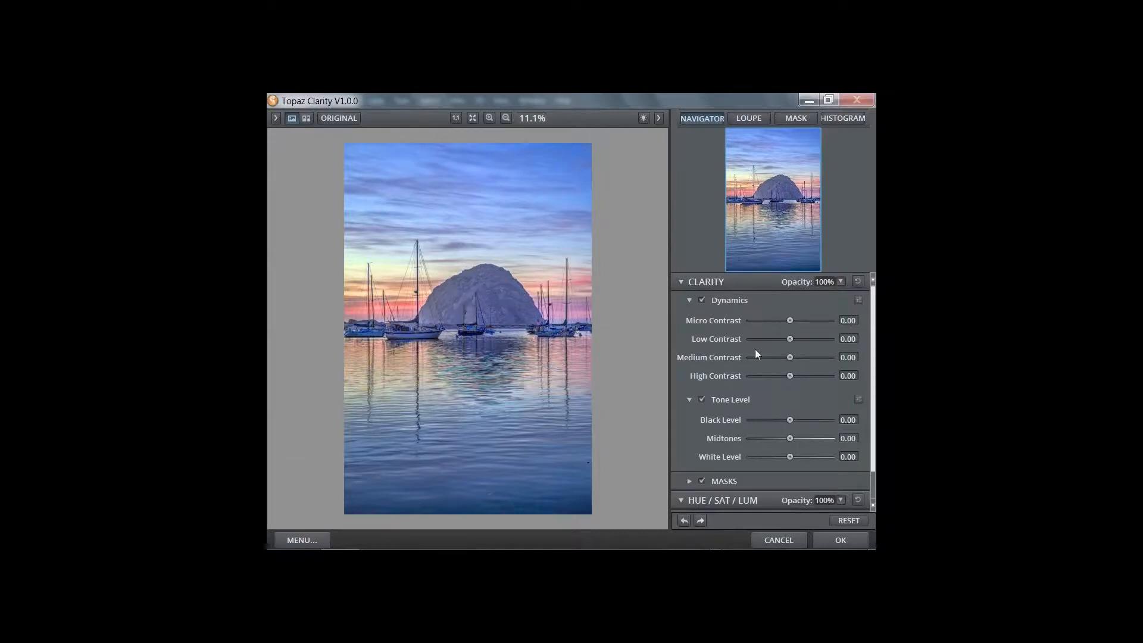
Set Topaz Clarity's Micro Contrast to 0.69 and Low Contrast to 0.84
left_click_drag(791, 323, 798, 322)
left_click_drag(796, 322, 815, 322)
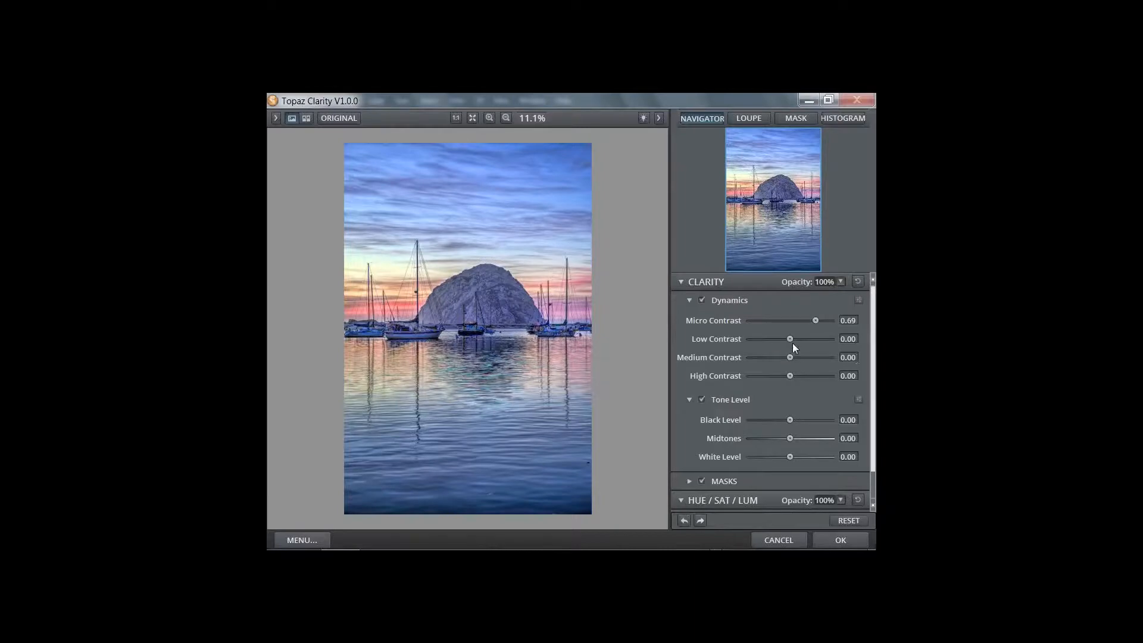
left_click_drag(791, 339, 822, 341)
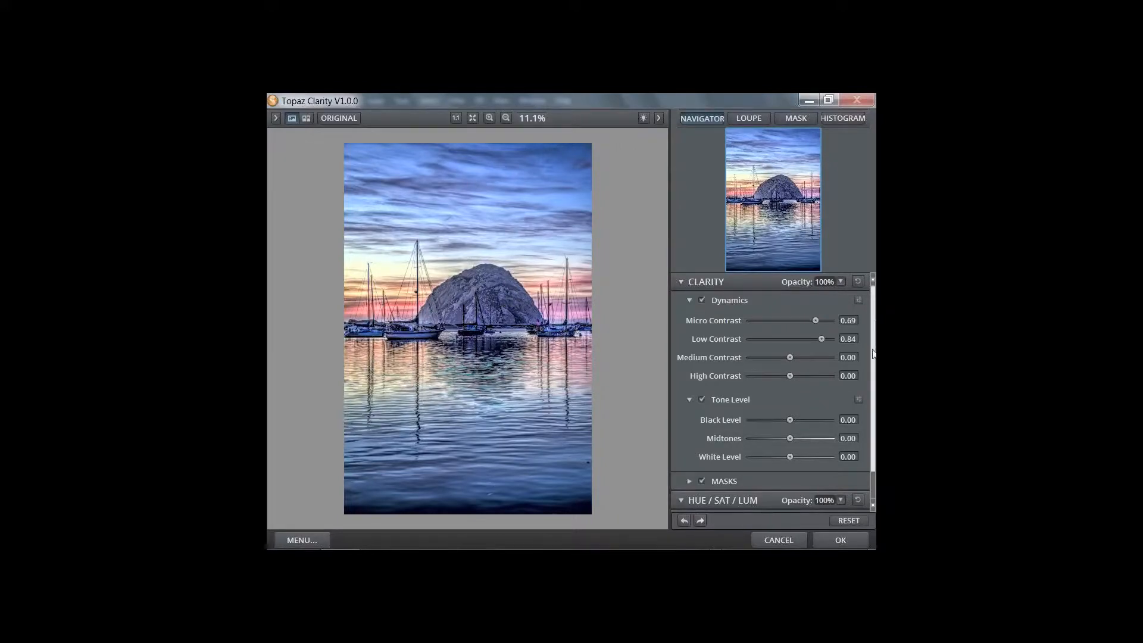
scroll(733, 417, "down", 2)
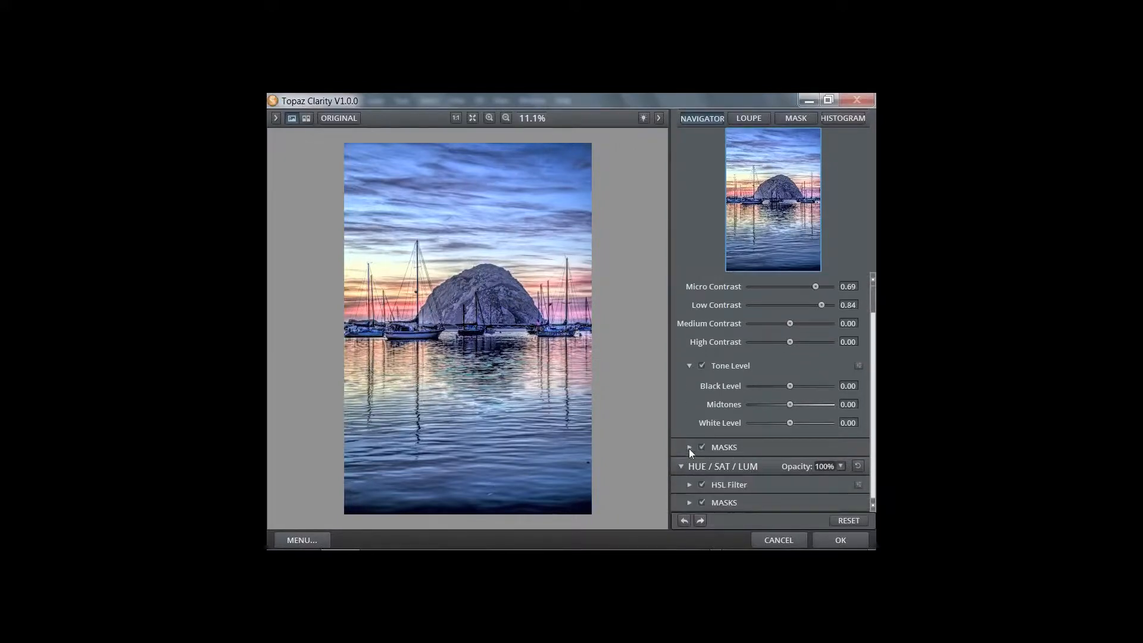
Expand the Clarity masks and hide the effect across the whole image
left_click(689, 447)
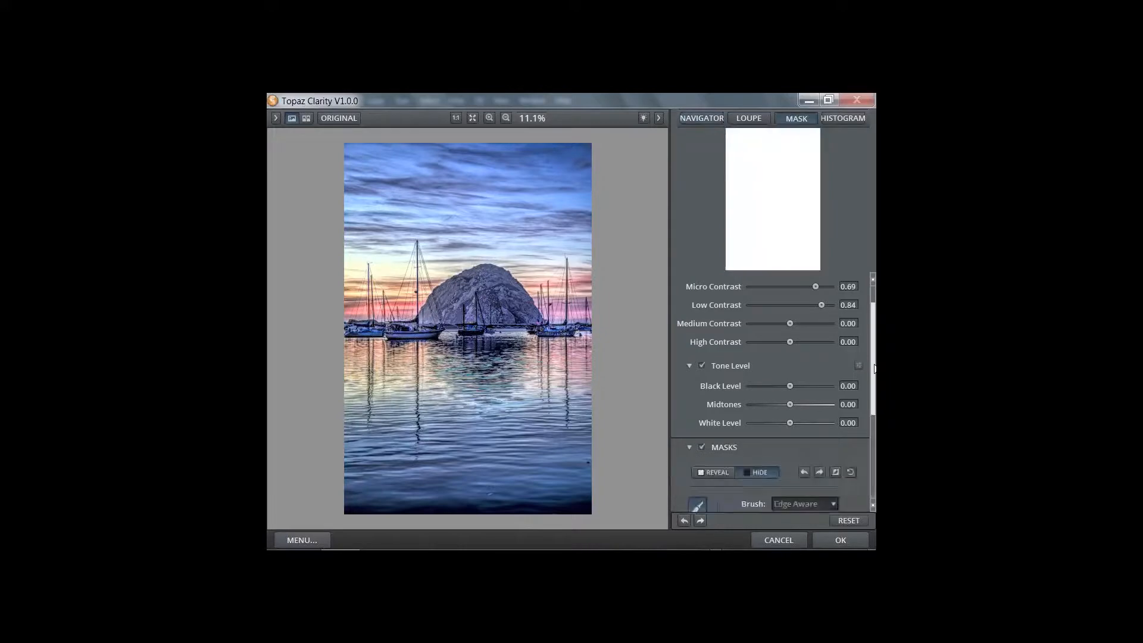
left_click_drag(874, 368, 864, 431)
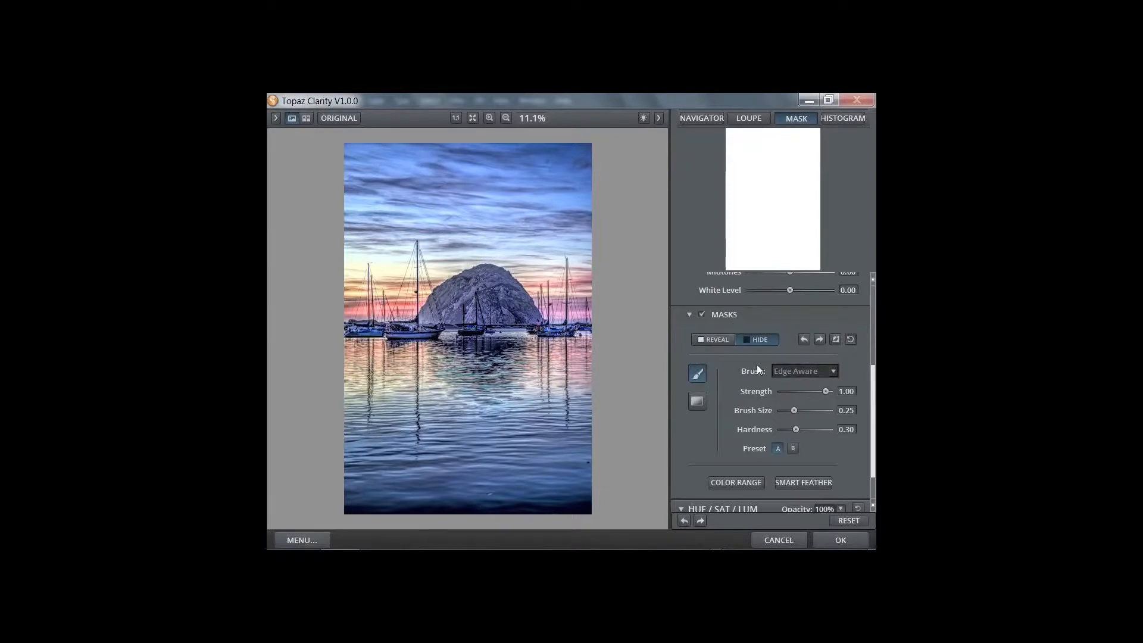
left_click(835, 339)
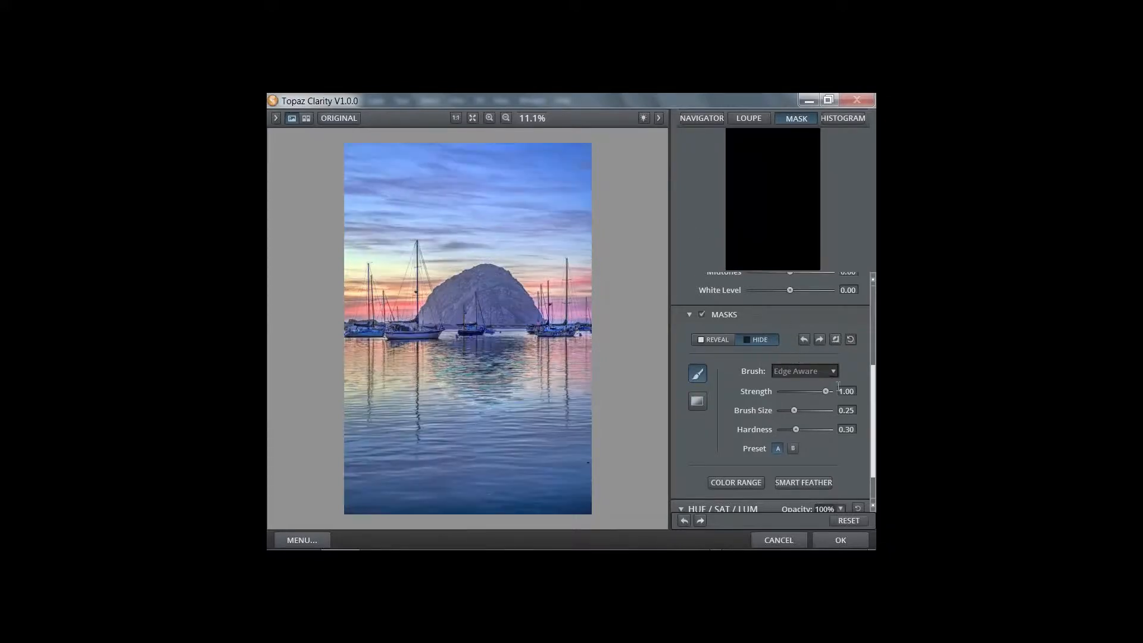
Paint the clarity effect back onto the rock with the Edge Aware brush in Reveal mode
left_click(827, 368)
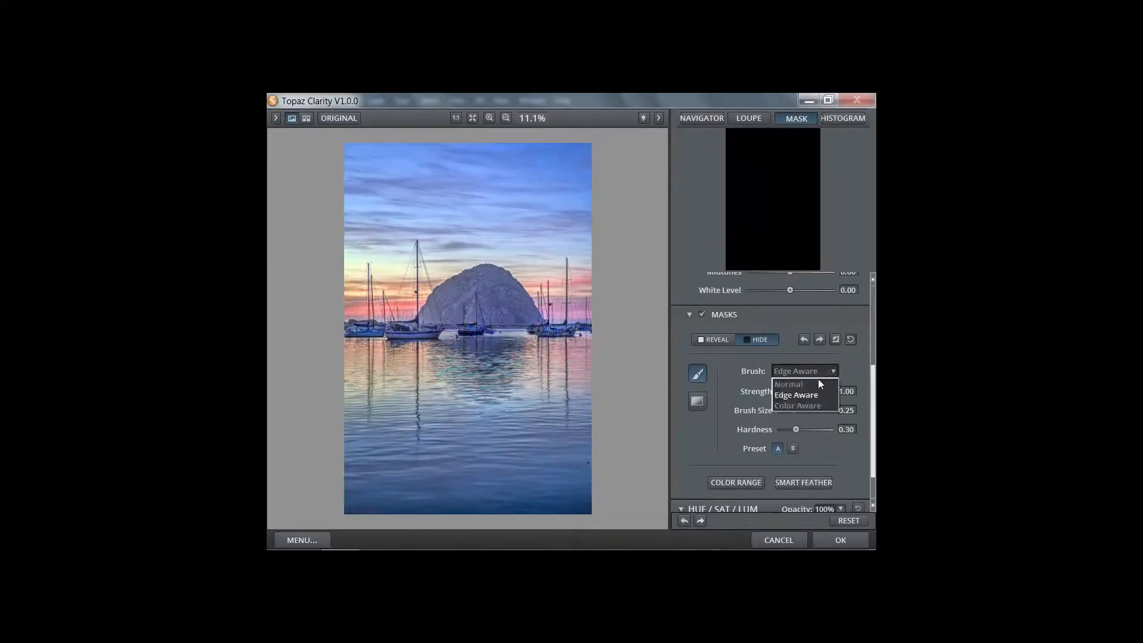
left_click(818, 381)
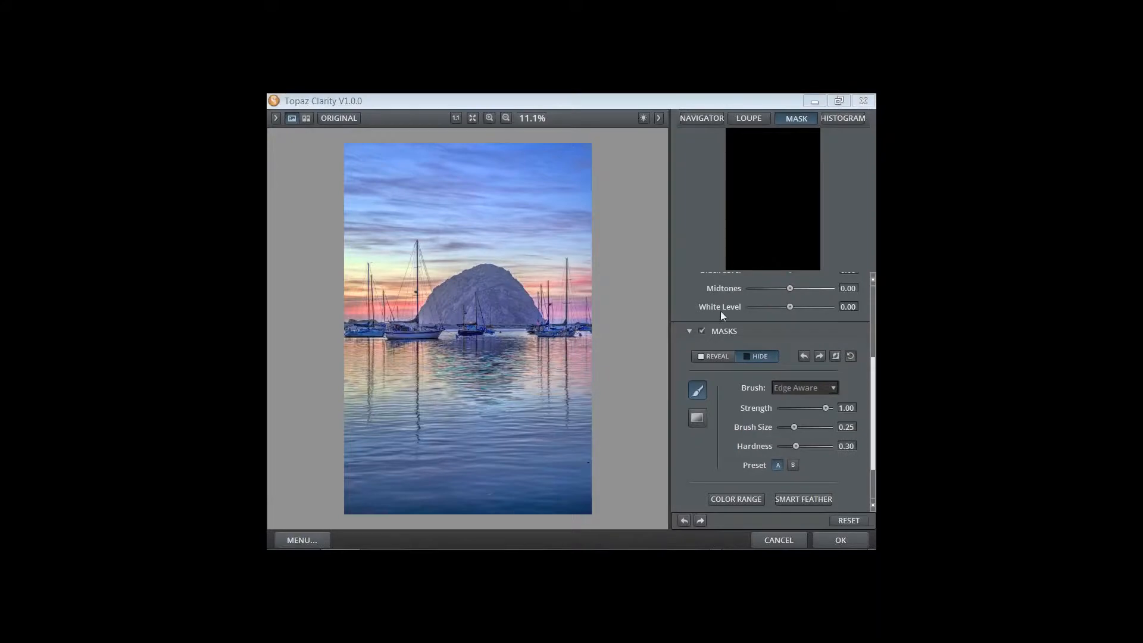
left_click(715, 360)
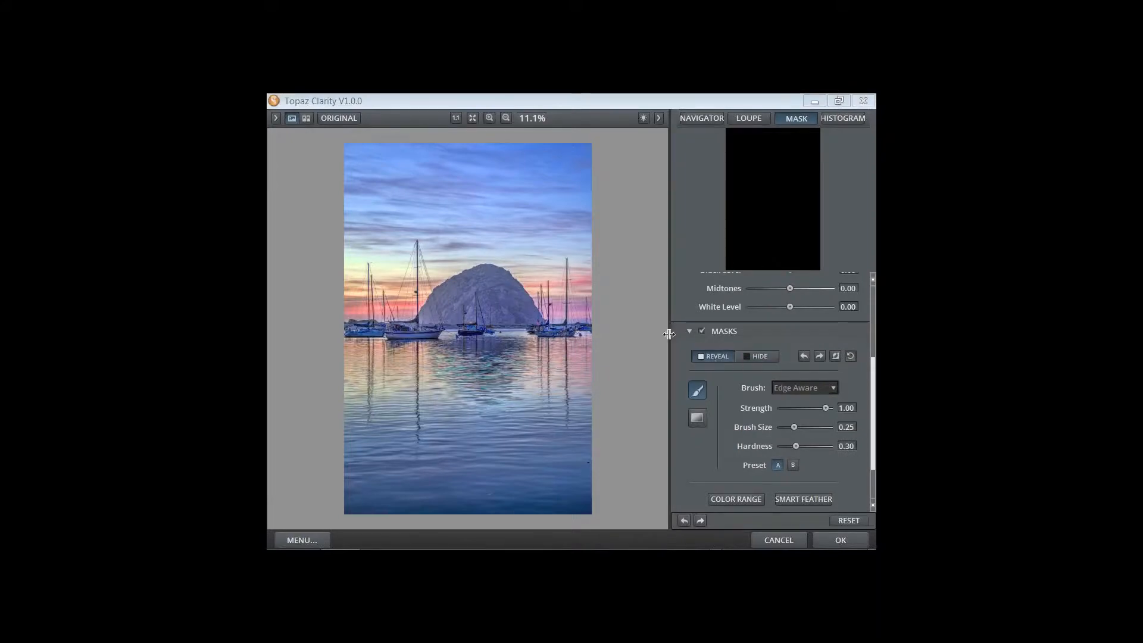
mouse_move(505, 291)
left_mouse_down()
mouse_move(451, 300)
mouse_move(476, 275)
mouse_move(517, 309)
mouse_move(445, 314)
mouse_move(437, 301)
mouse_move(456, 285)
mouse_move(494, 275)
mouse_move(523, 322)
mouse_move(444, 302)
mouse_move(486, 278)
left_mouse_up()
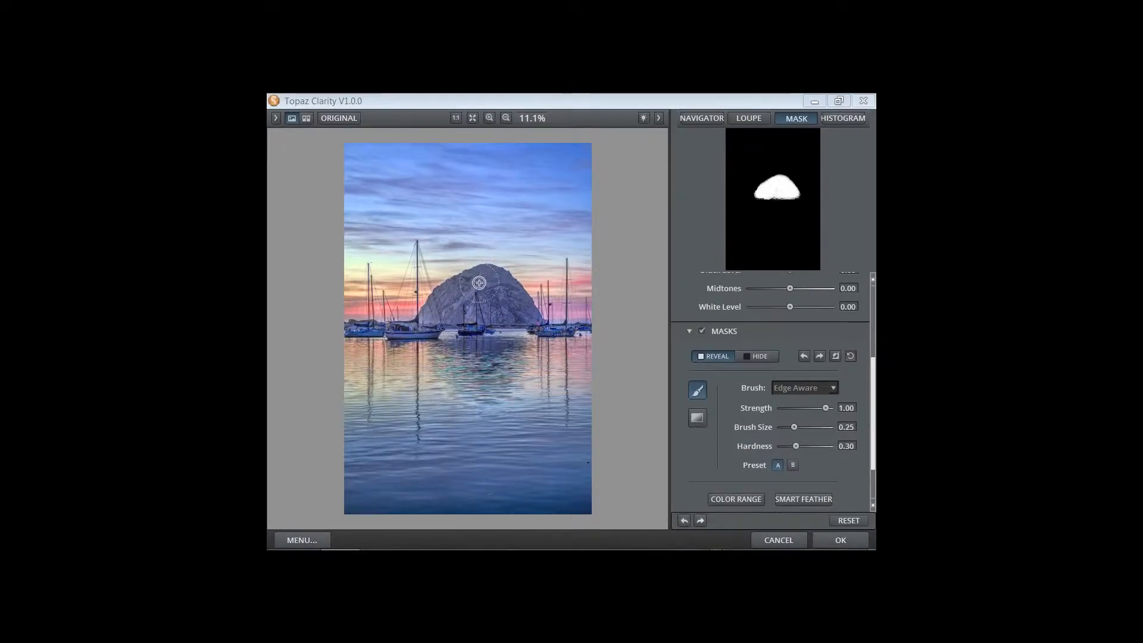
mouse_move(478, 283)
left_mouse_down()
mouse_move(519, 309)
mouse_move(434, 312)
mouse_move(454, 298)
left_mouse_up()
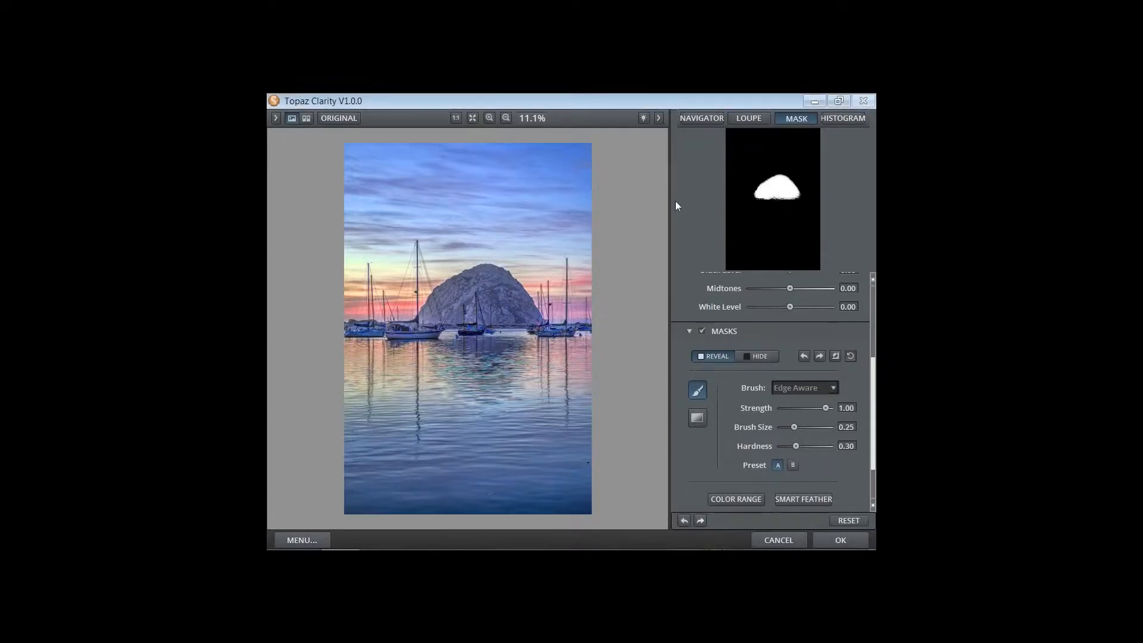
Ease Micro Contrast to 0.48 and Low Contrast to 0.22, then apply Clarity with OK
left_click(696, 119)
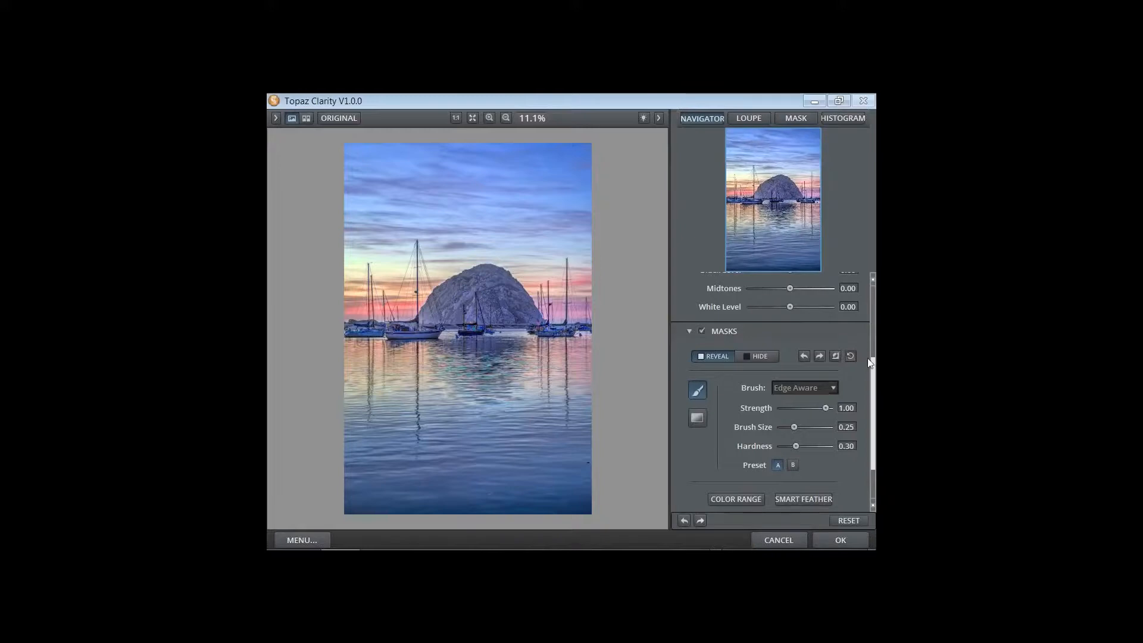
left_click_drag(874, 372, 874, 295)
left_click_drag(797, 339, 808, 320)
left_click(807, 320)
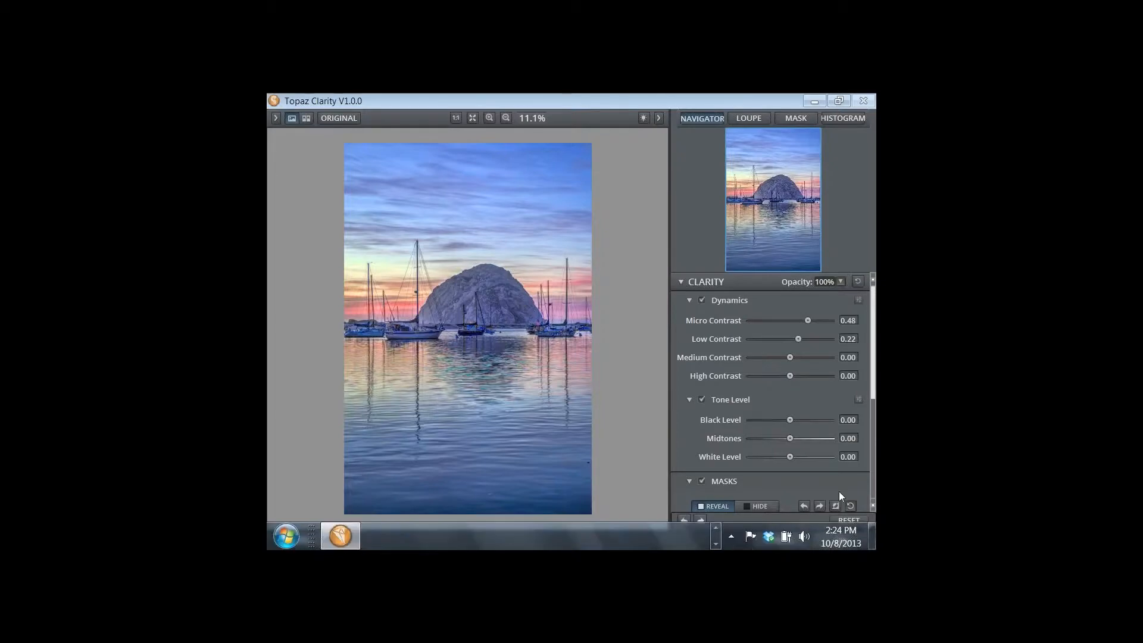
left_click(703, 480)
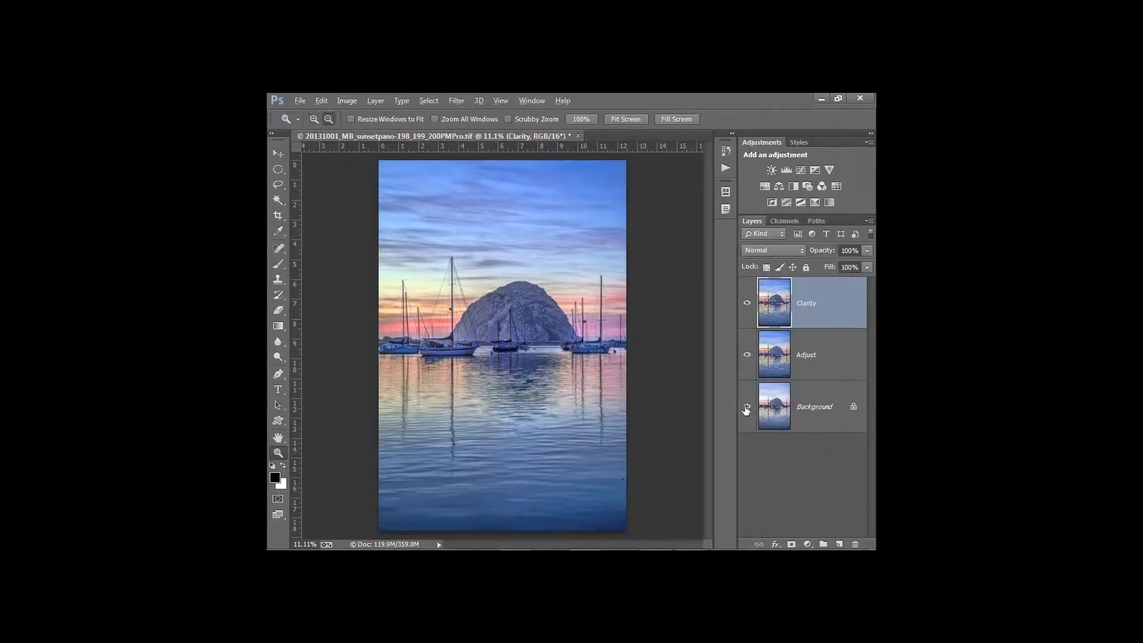
Compare against the original, then duplicate the Clarity layer and rename the copy Clean
left_click(747, 410, "alt")
left_click(747, 410, "alt")
left_click_drag(774, 309, 838, 544)
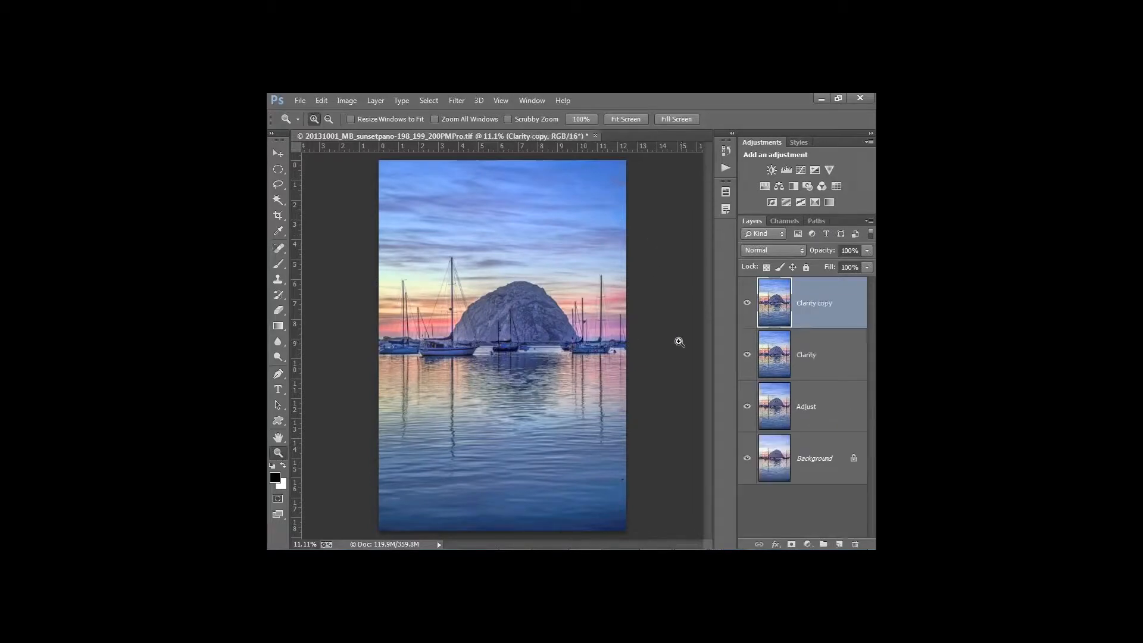
double_click(807, 303)
type("Clean")
left_click(771, 305)
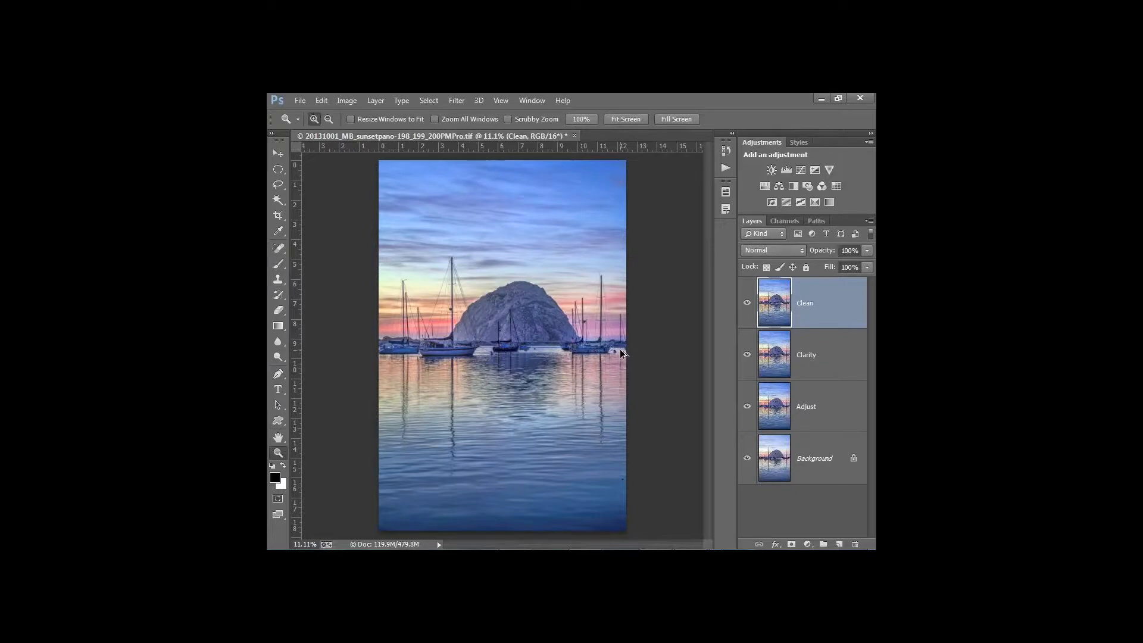
Inspect the image at 100% detail, then fit it back in the window
key("ctrl+plus")
key("ctrl+1")
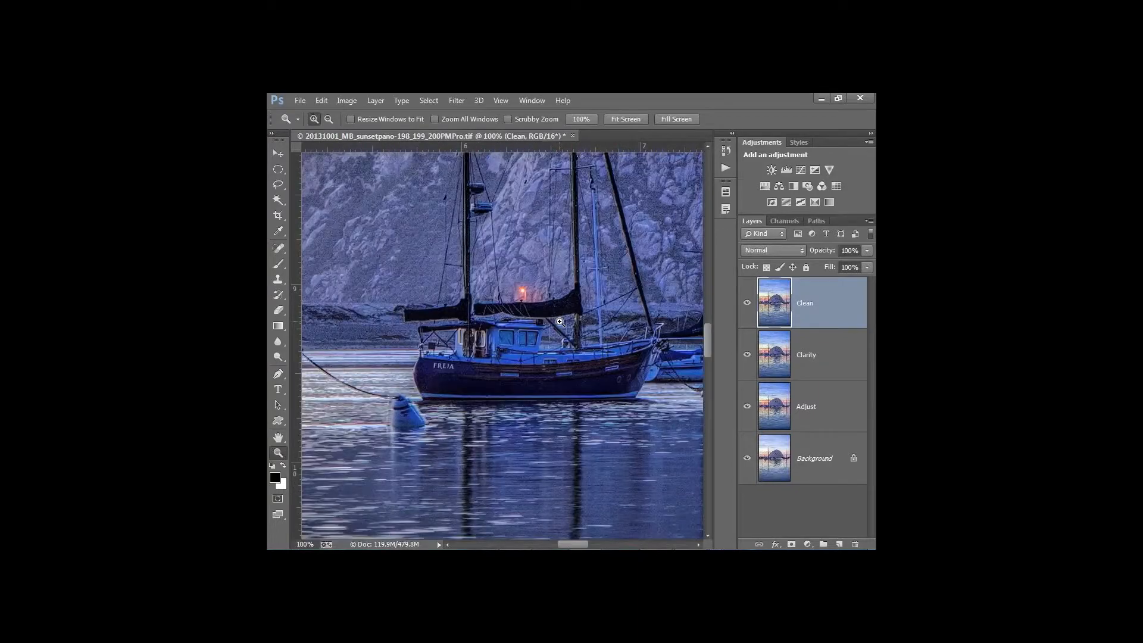
left_click_drag(560, 322, 625, 301)
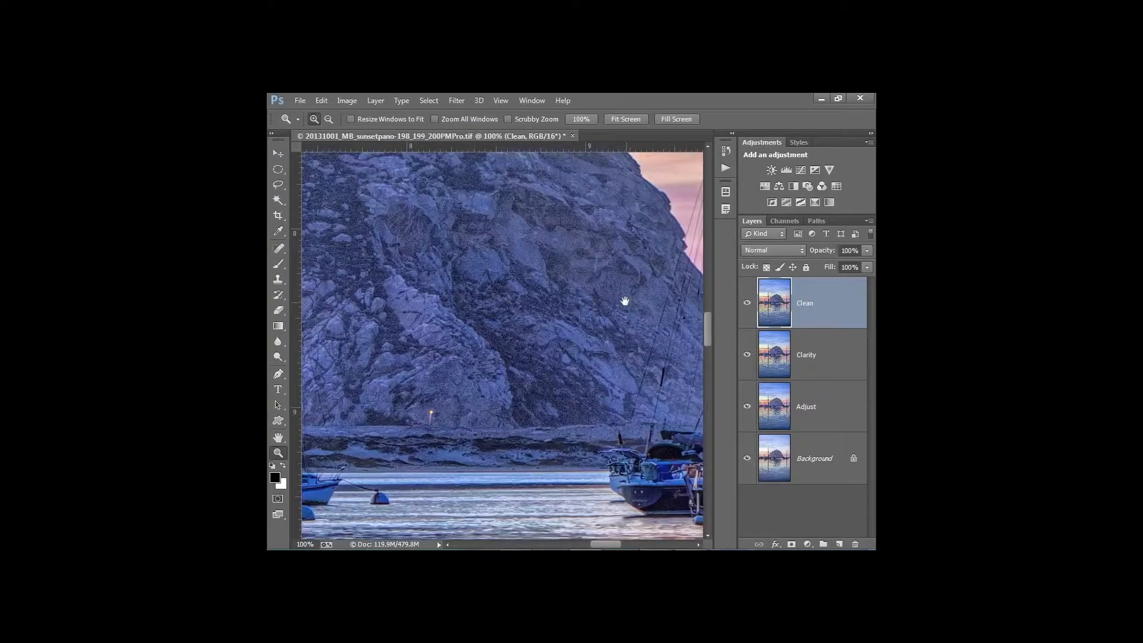
key("ctrl+0")
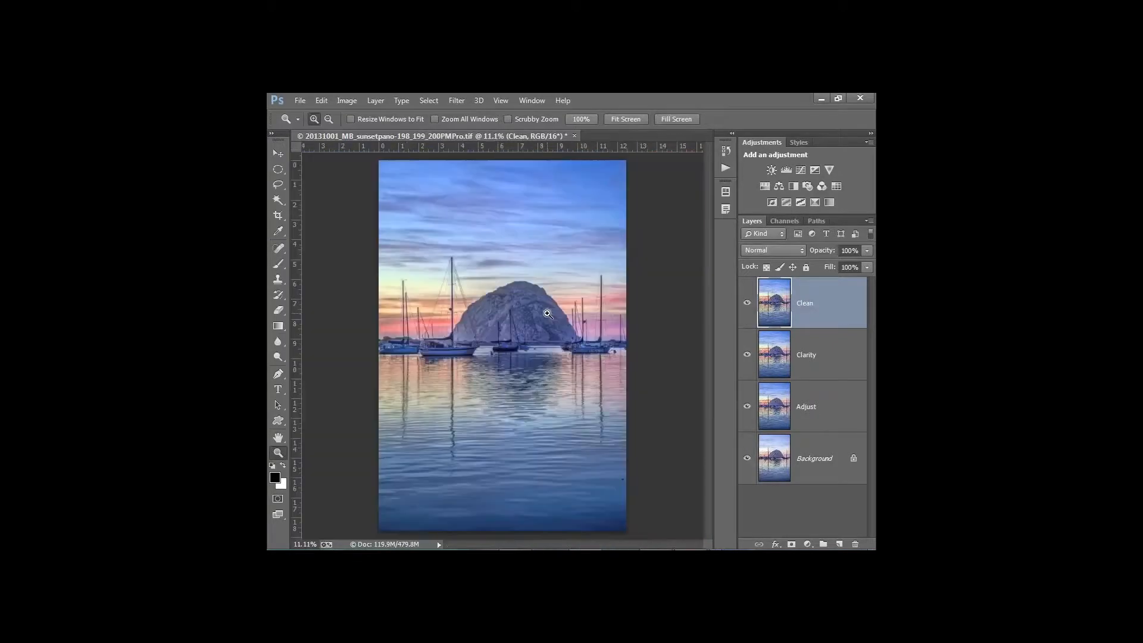
Launch Filter > Topaz Labs > Topaz Clean 3 and view the unprocessed Original
left_click(457, 100)
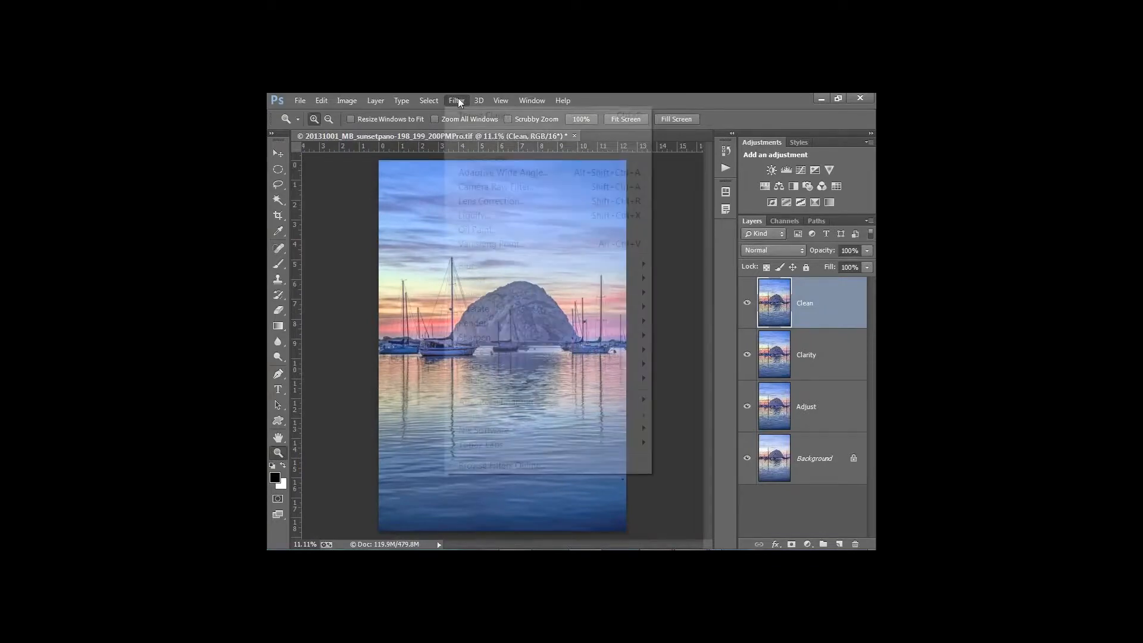
mouse_move(472, 445)
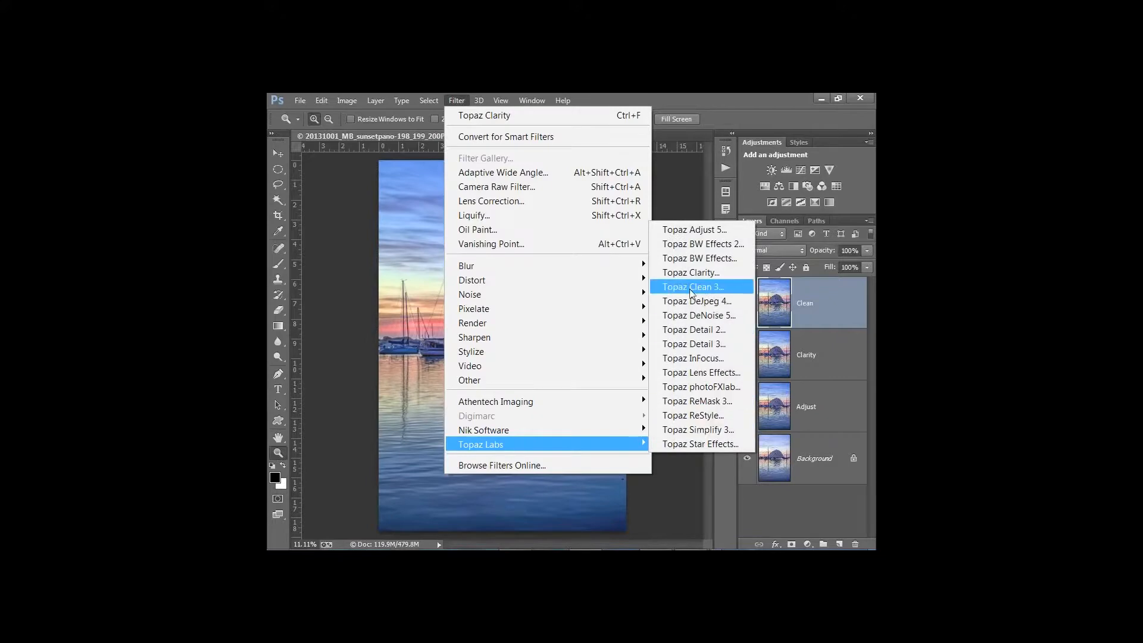
left_click(690, 289)
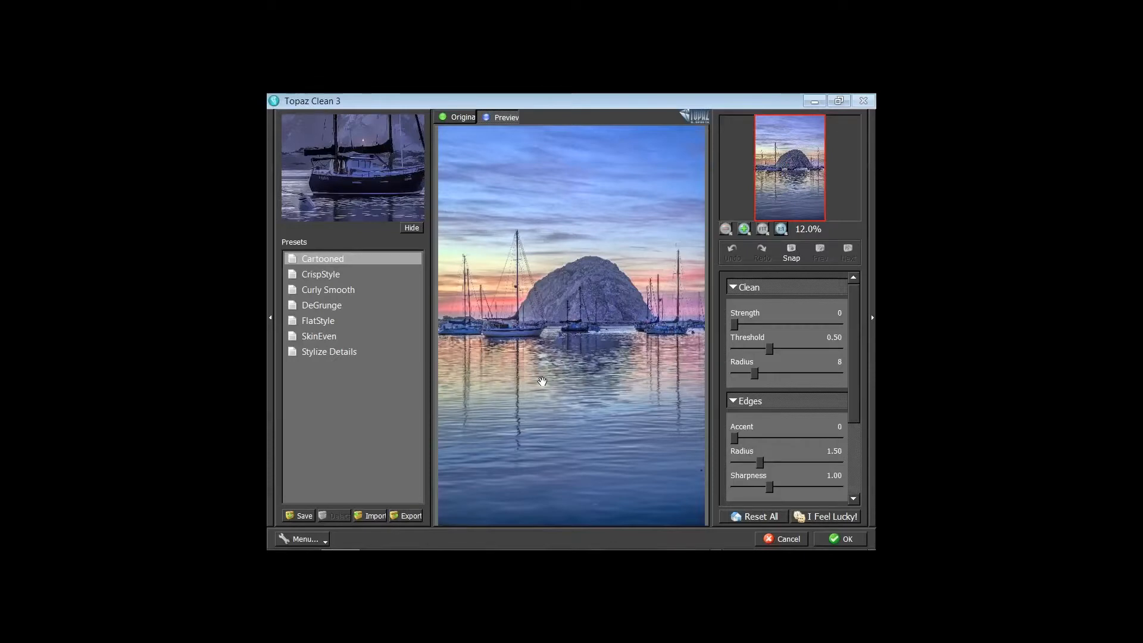
left_click(612, 320)
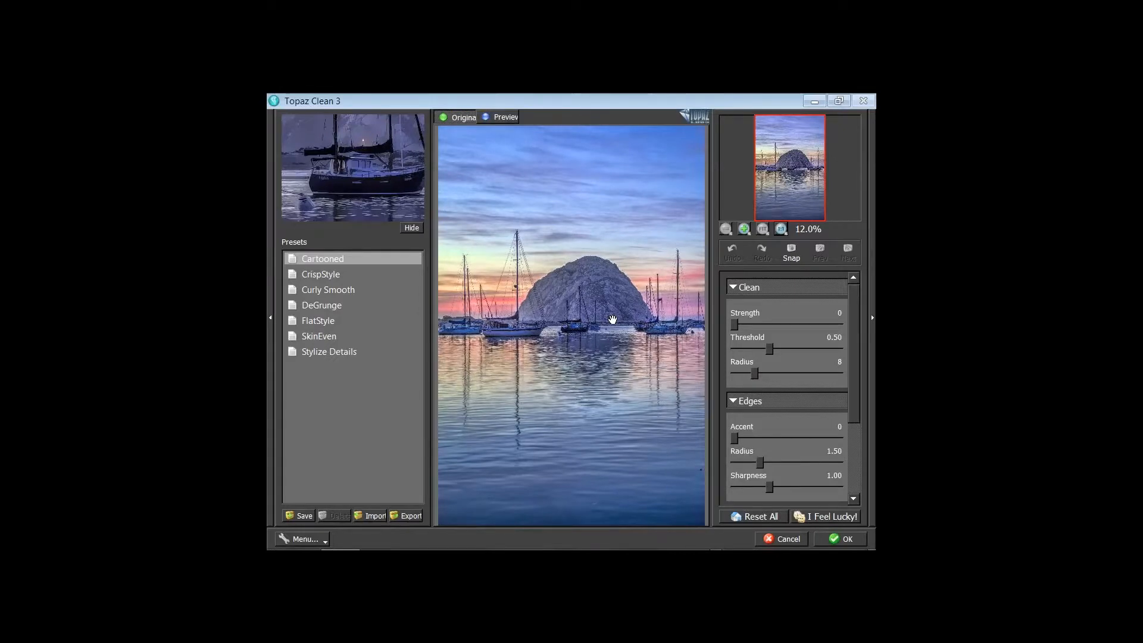
Apply the Curly Smooth preset and view the result at 1:1
left_click(612, 320)
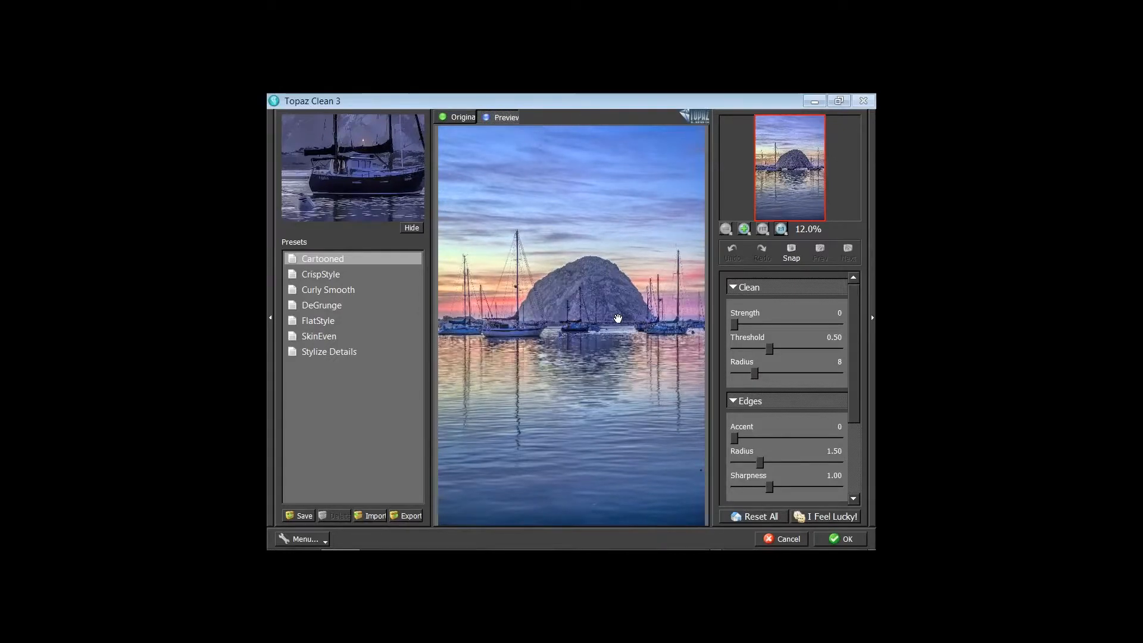
left_click(413, 284)
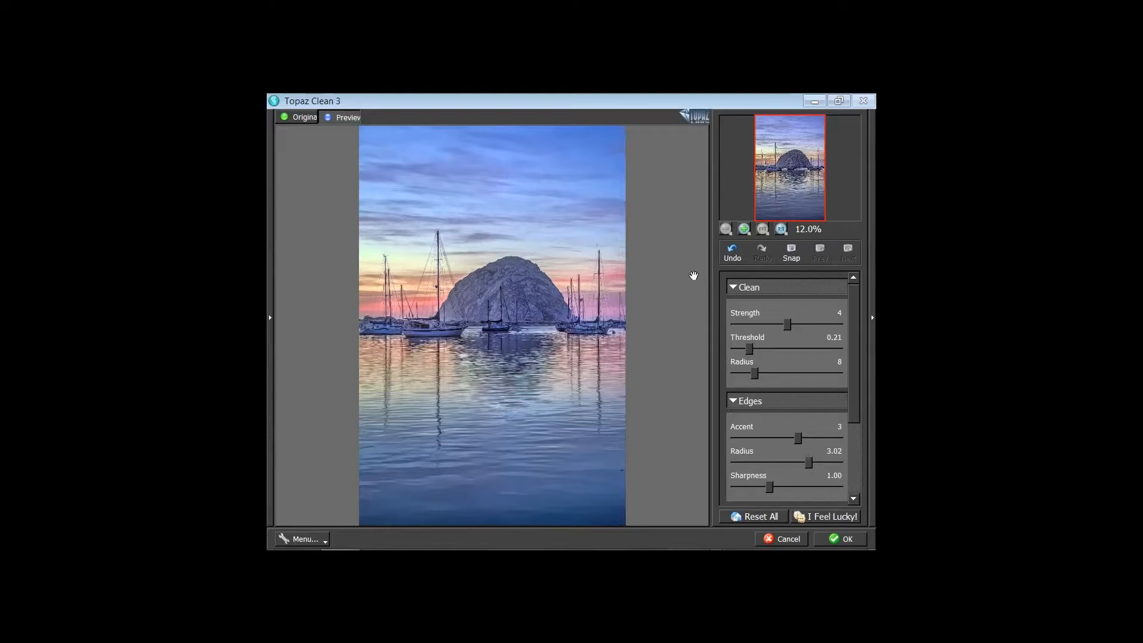
left_click(781, 230)
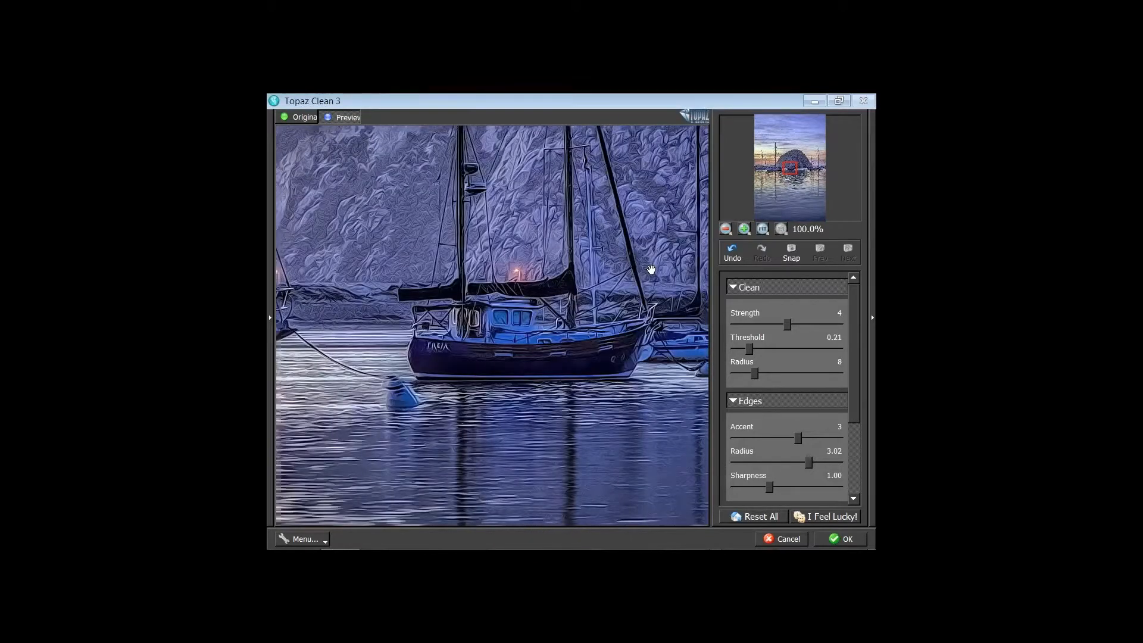
Set Edges Accent to 5, Radius to 1.11 and Sharpness to 1.03, with Strength 2
left_click_drag(651, 269, 578, 296)
mouse_move(856, 354)
left_mouse_down()
mouse_move(856, 396)
mouse_move(855, 342)
left_mouse_up()
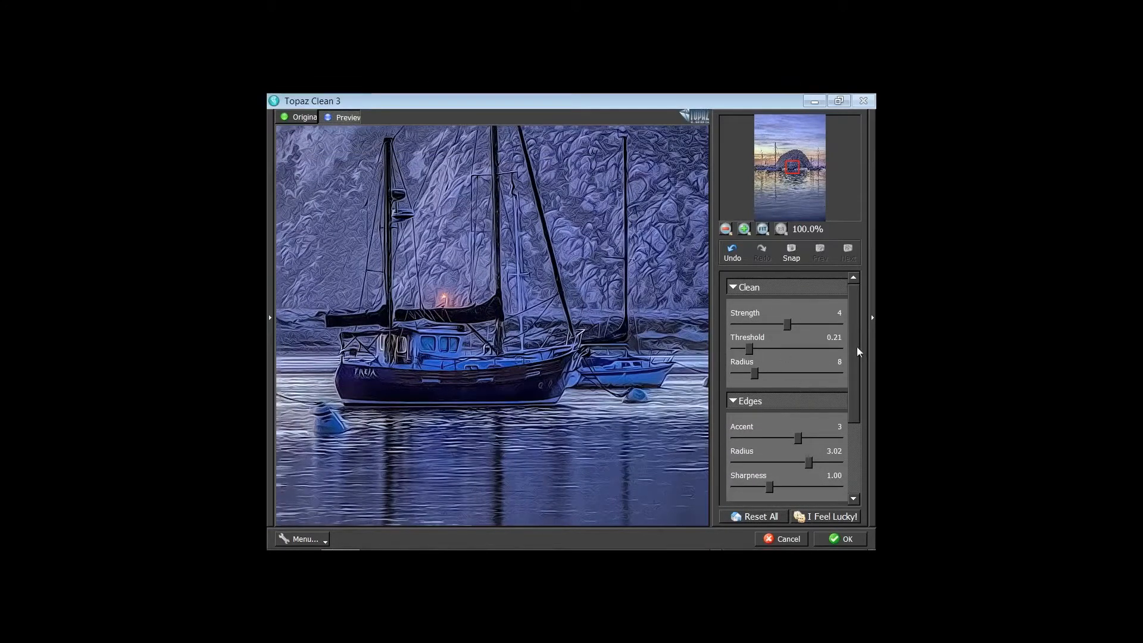
left_click_drag(856, 347, 787, 387)
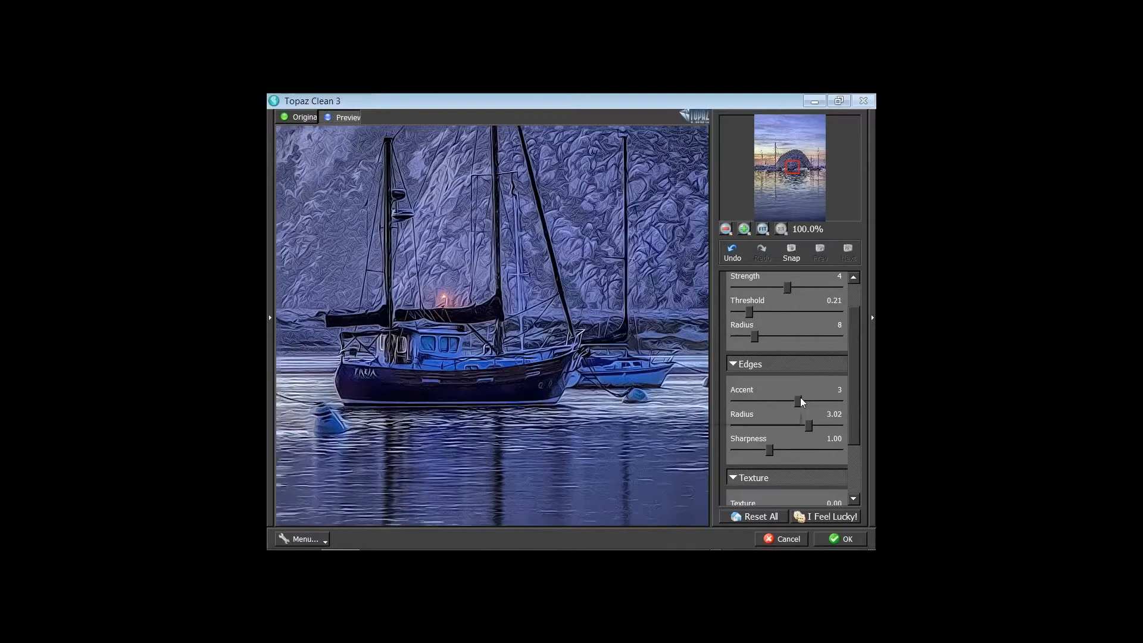
left_click_drag(797, 400, 855, 399)
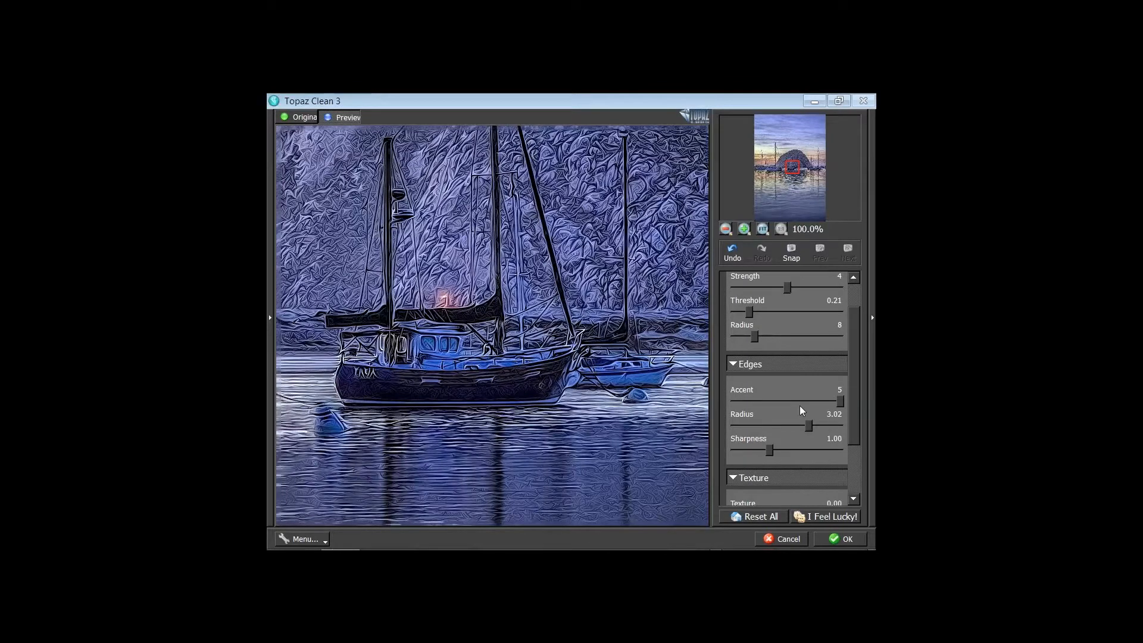
left_click_drag(808, 425, 747, 426)
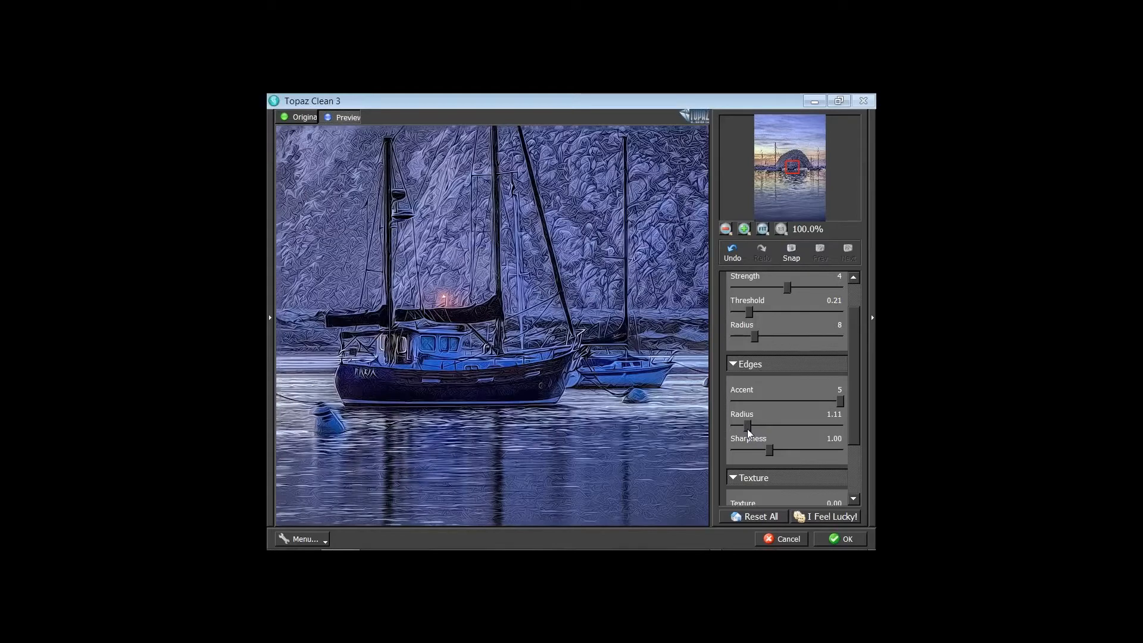
left_click_drag(769, 450, 798, 450)
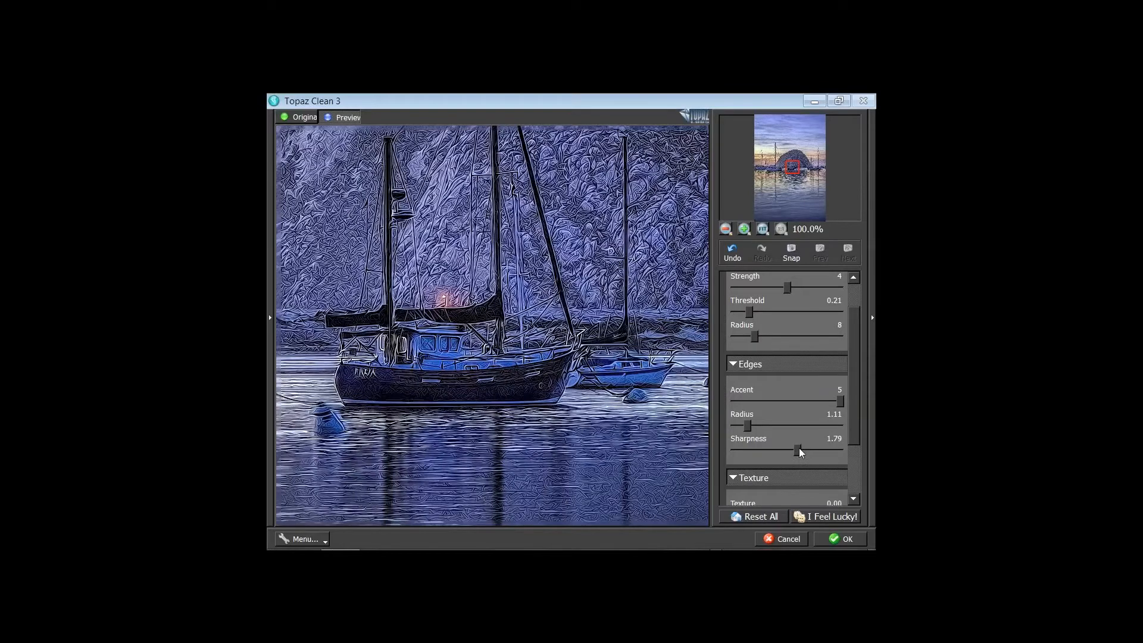
left_click_drag(799, 451, 771, 451)
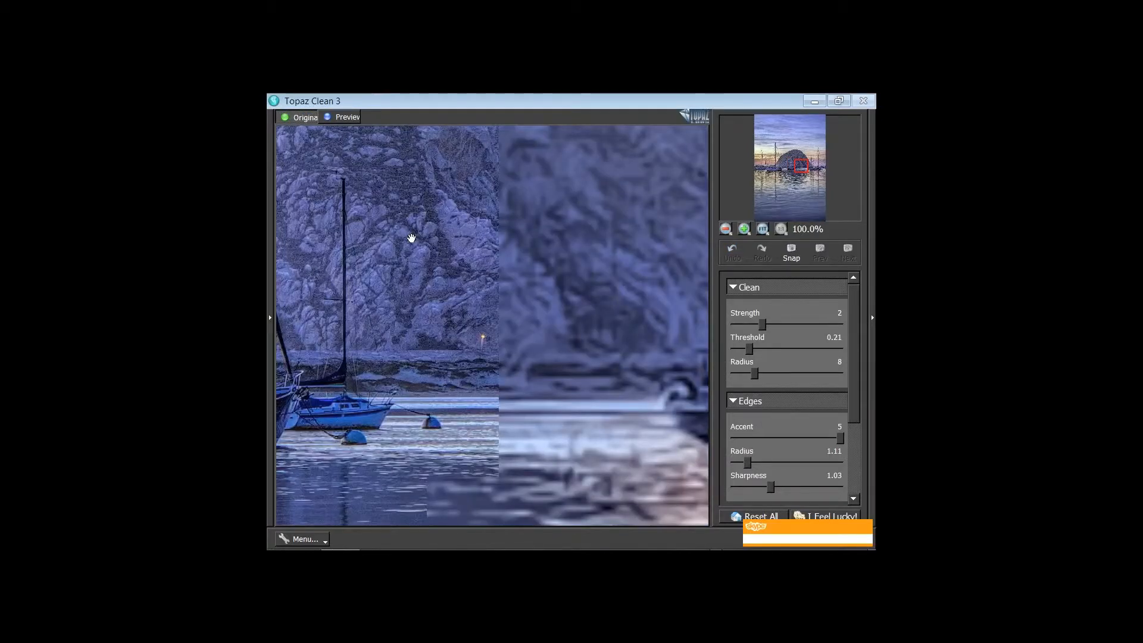
Check the rock and boats in the preview, then apply Topaz Clean with OK
left_click_drag(411, 238, 244, 236)
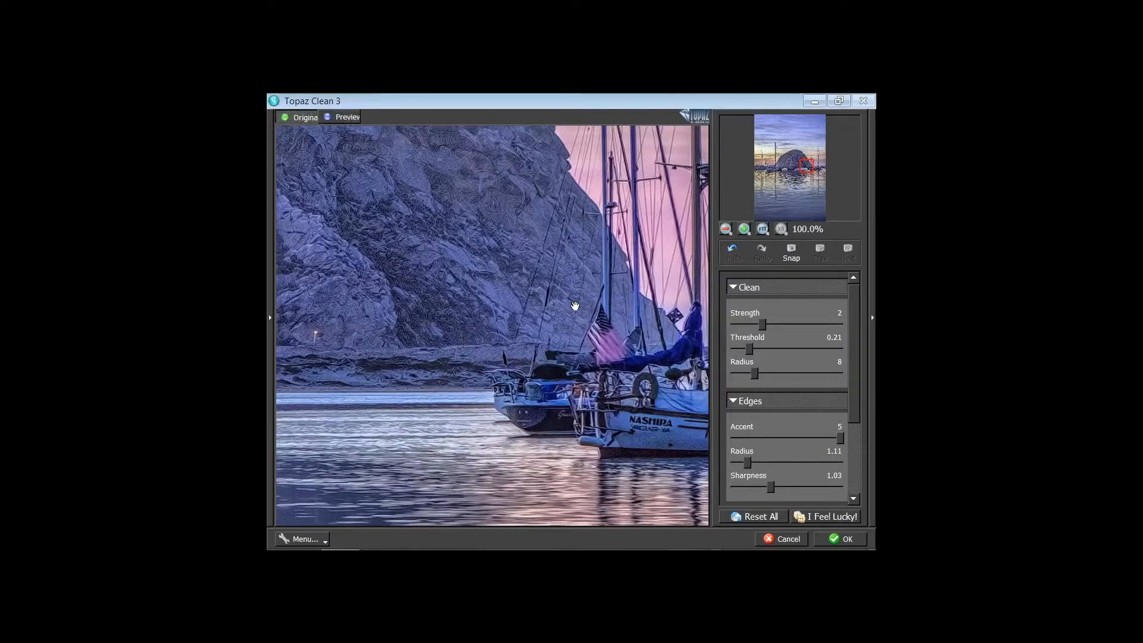
left_click(851, 540)
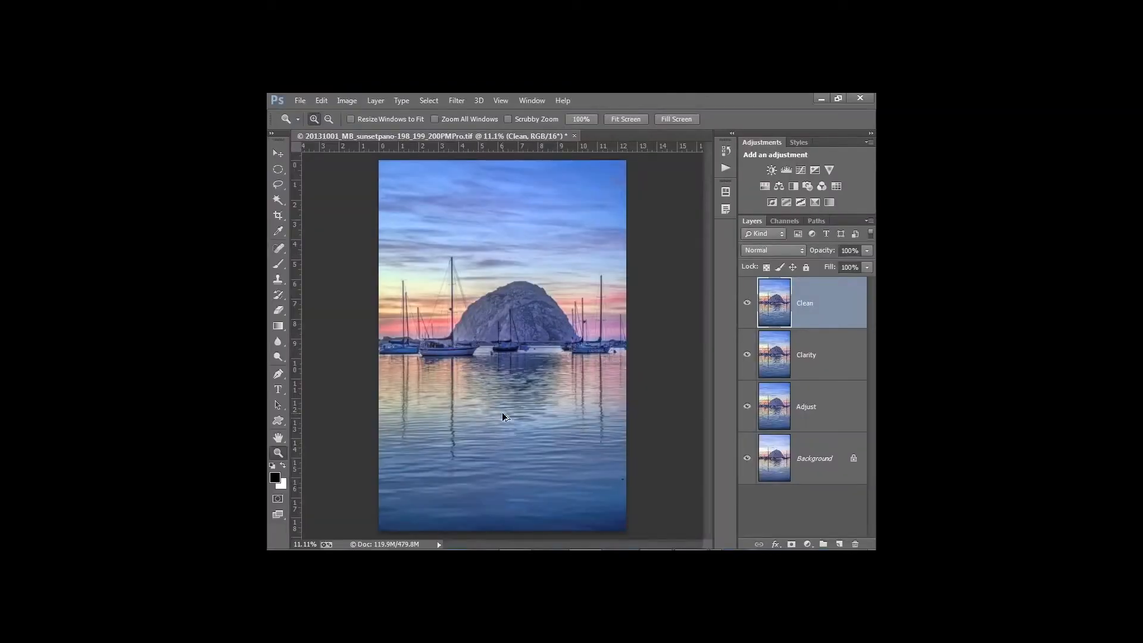
Zoom into the moored boat at 100%, pan around it, then fit the image back
left_click(502, 413)
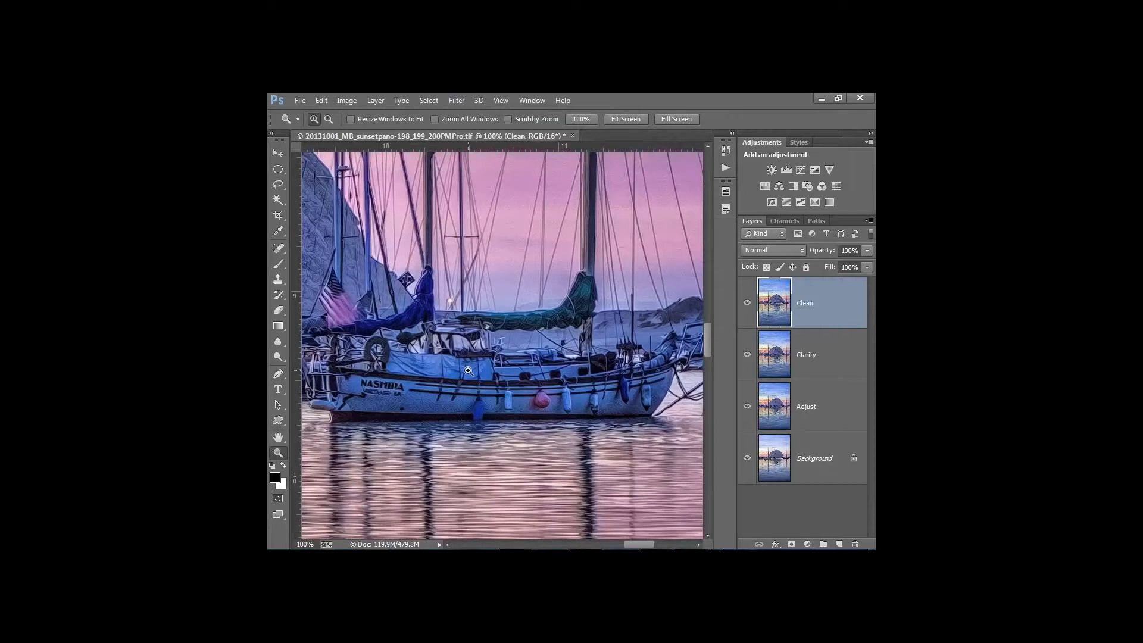
left_click_drag(468, 371, 560, 357)
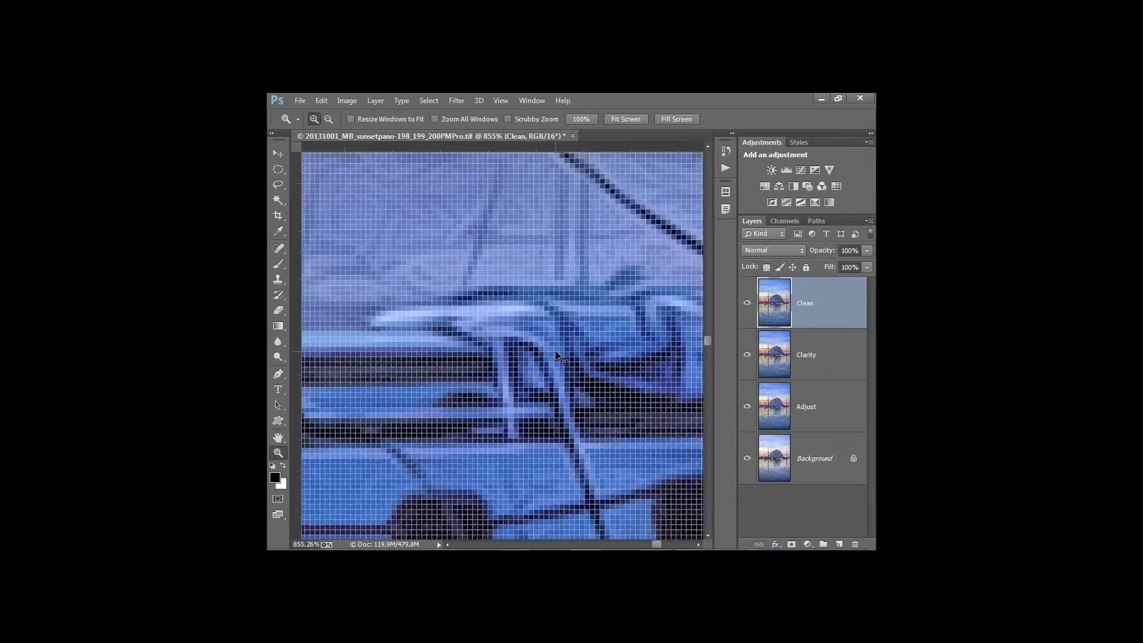
key("ctrl+1")
left_click(275, 441)
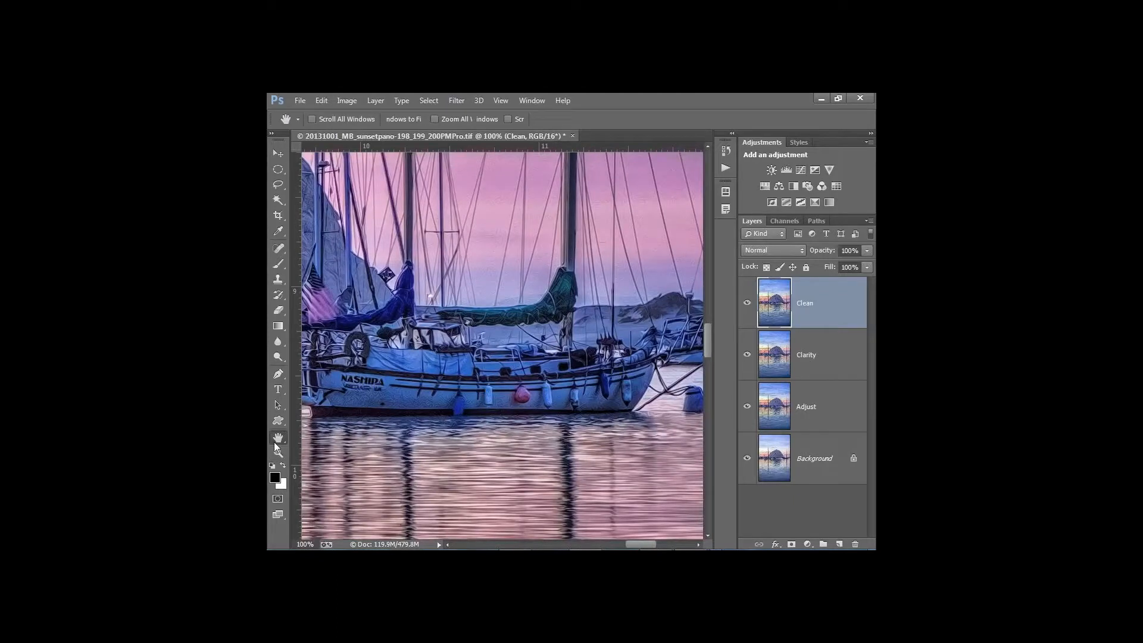
left_click_drag(357, 394, 429, 380)
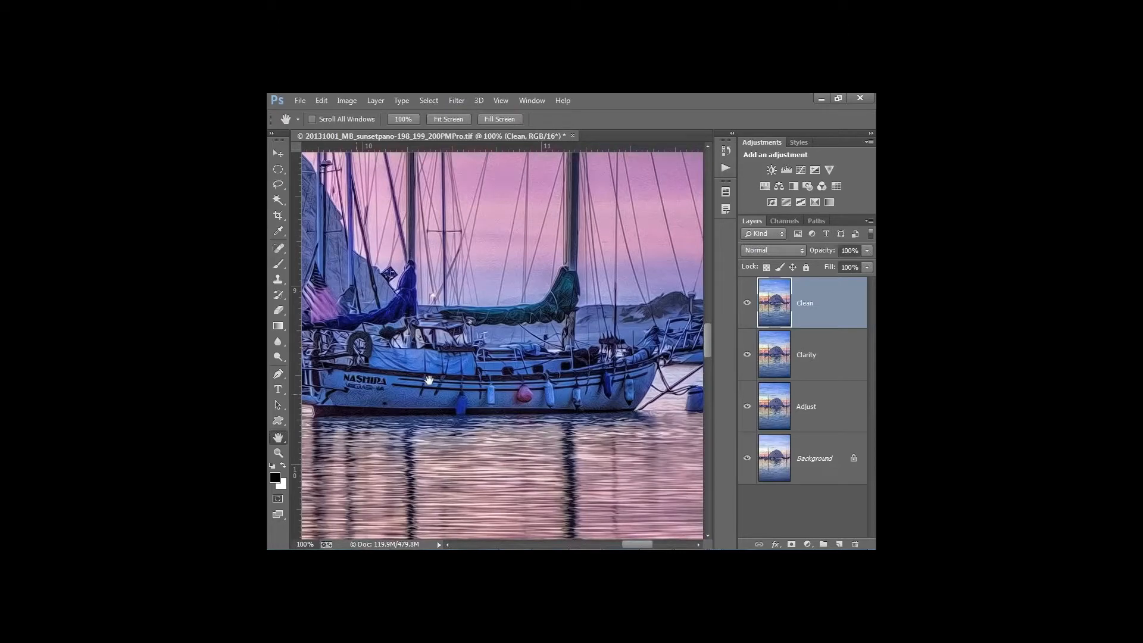
left_click_drag(428, 380, 597, 356)
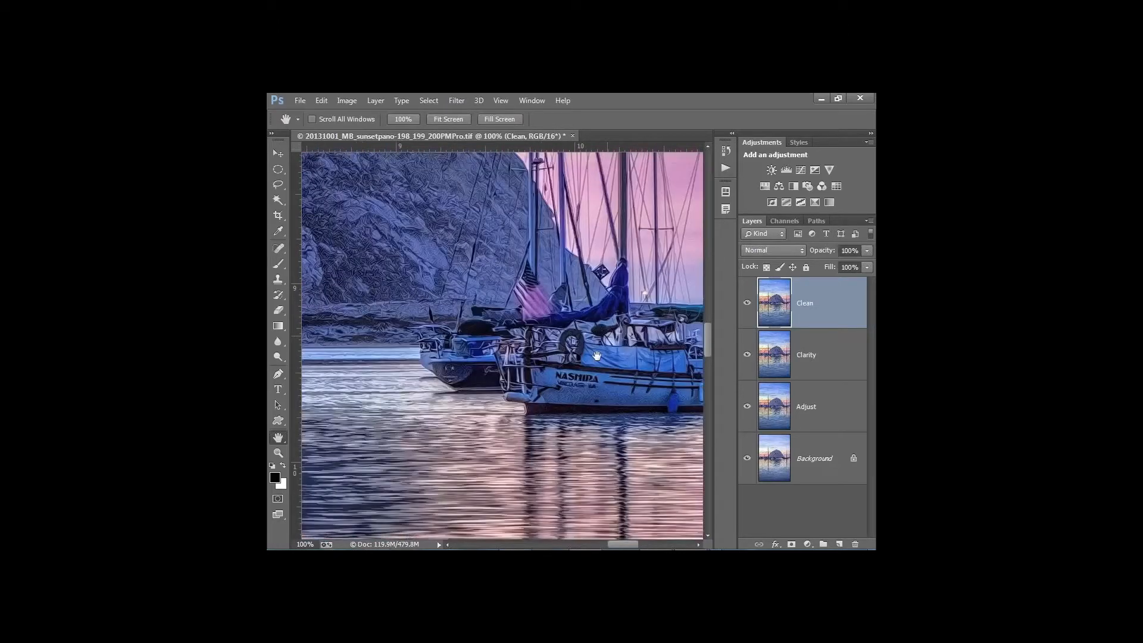
key("ctrl+0")
Solo the Background, then turn Adjust, Clarity and Clean back on in turn
left_click(747, 461, "alt")
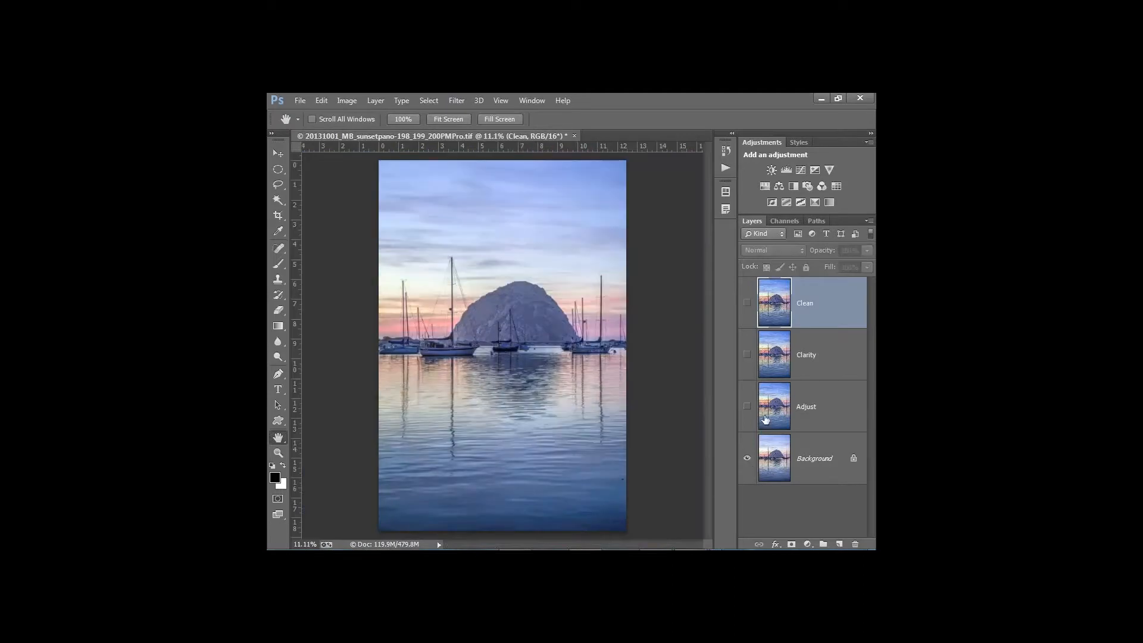
left_click(746, 410)
left_click(747, 354)
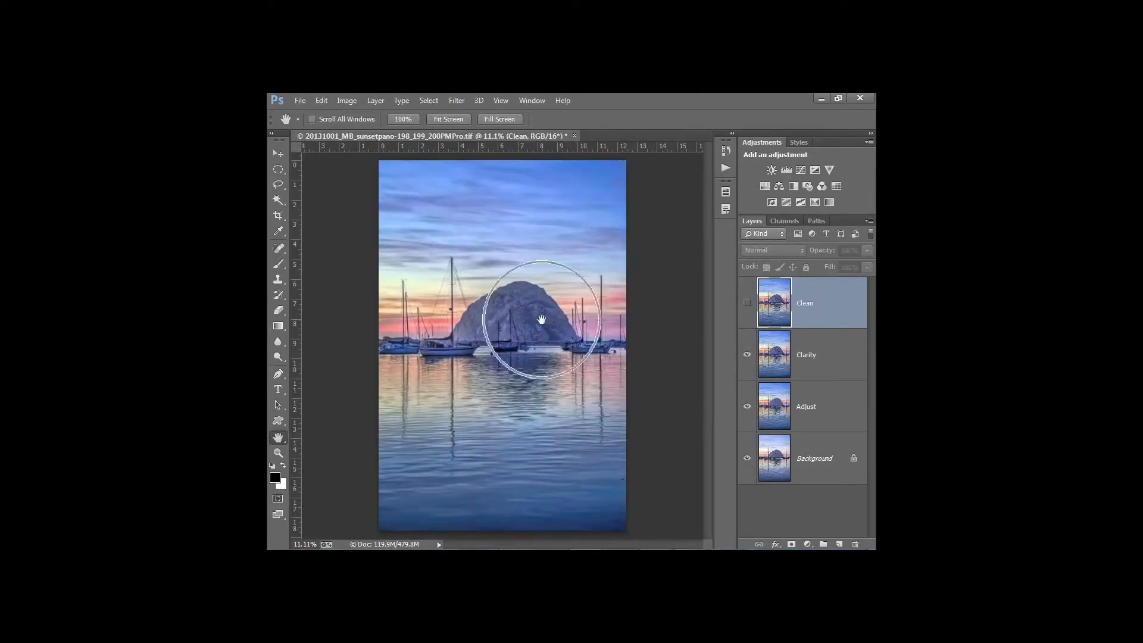
left_click(747, 303)
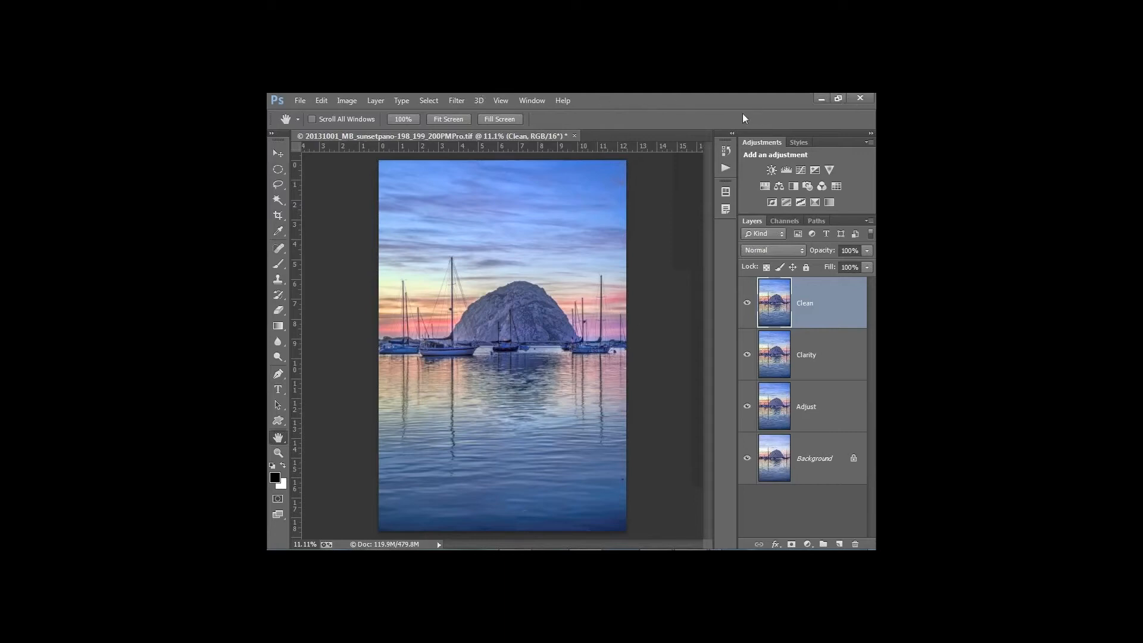
Duplicate the Clean layer to Clean copy and run Filter > Topaz Labs > Topaz ReStyle on it
left_click(748, 303)
left_click_drag(778, 304, 841, 544)
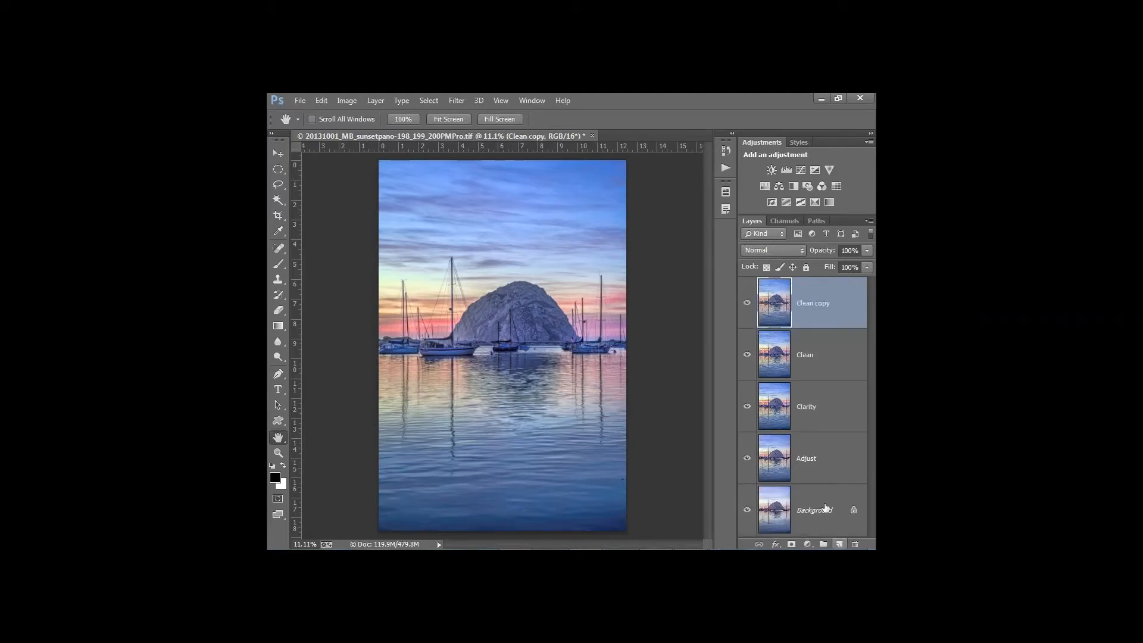
left_click(449, 101)
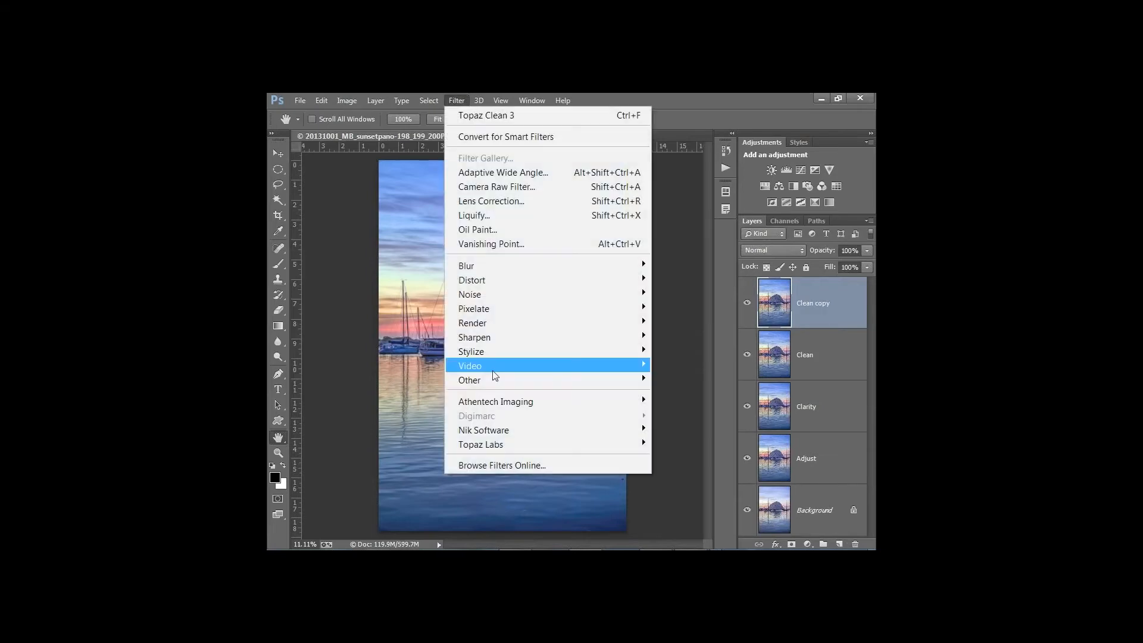
mouse_move(566, 444)
left_click(695, 416)
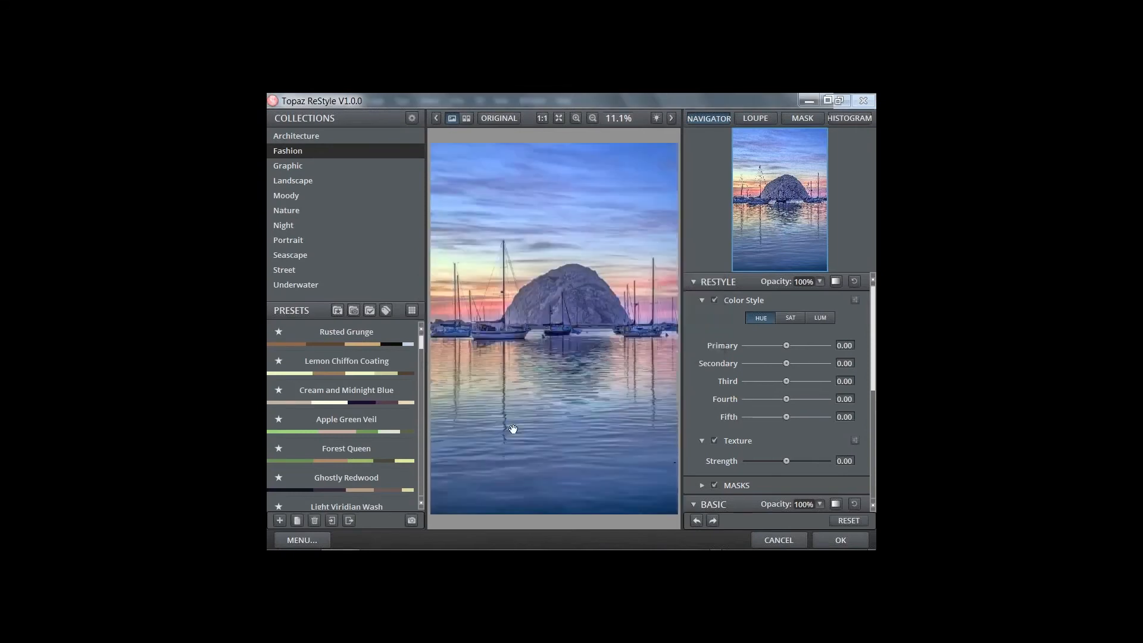
Show the Fashion presets as thumbnails and apply Forest Queen to tint the sunset green
left_click(674, 118)
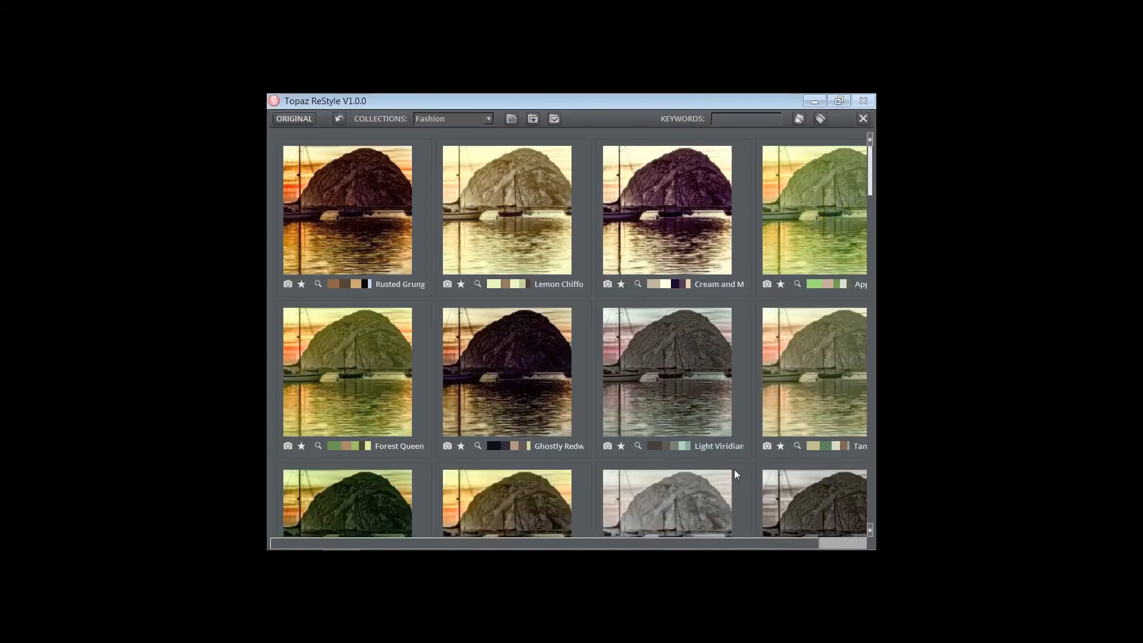
left_click(369, 387)
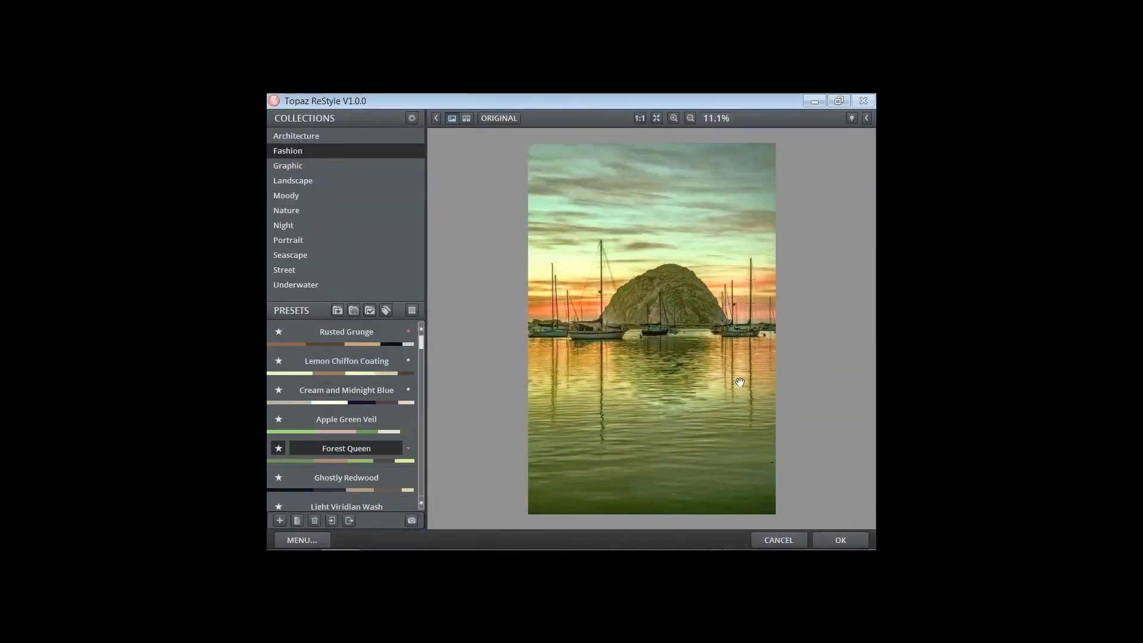
mouse_move(399, 356)
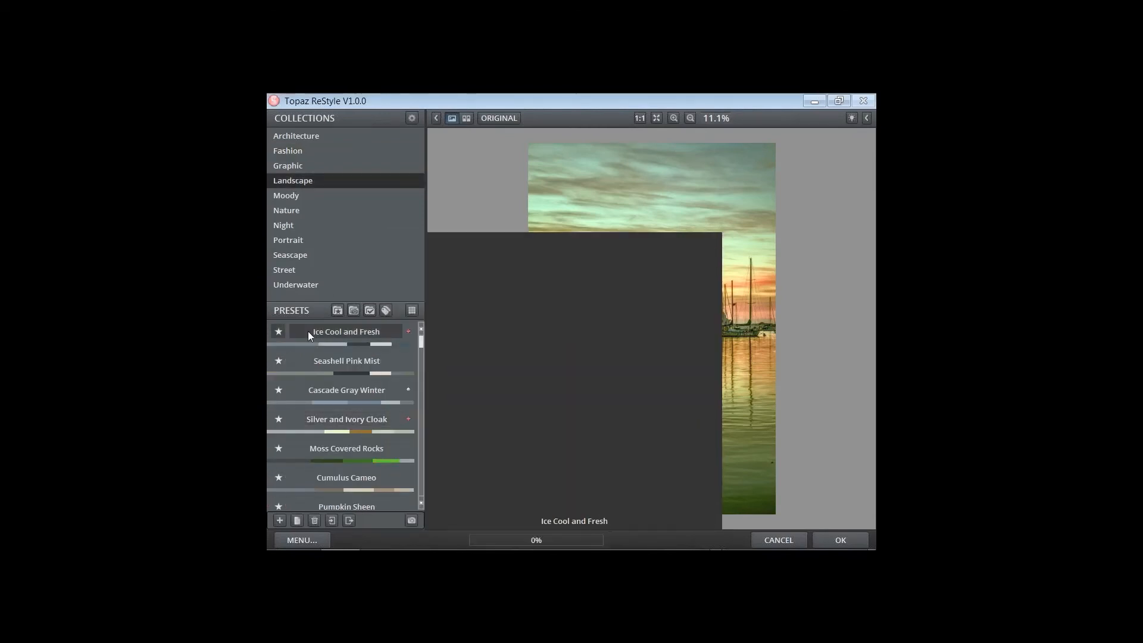
Preview Ice Cool and Fresh, then Seashell Pink Mist, and cancel ReStyle without applying either
left_click(308, 331)
mouse_move(319, 355)
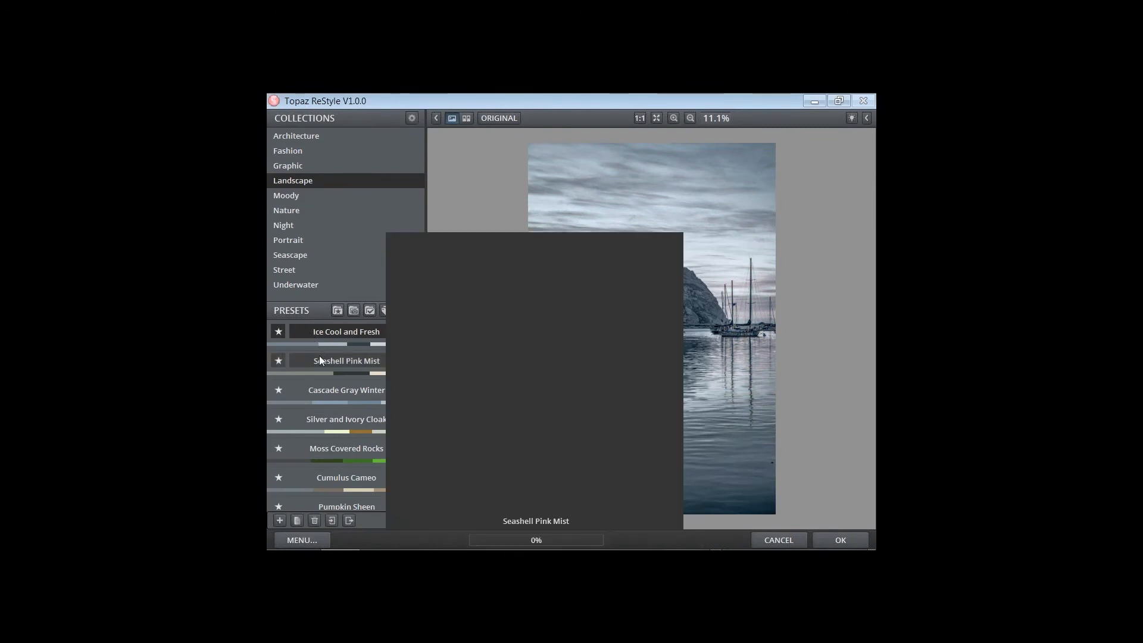
left_click(318, 361)
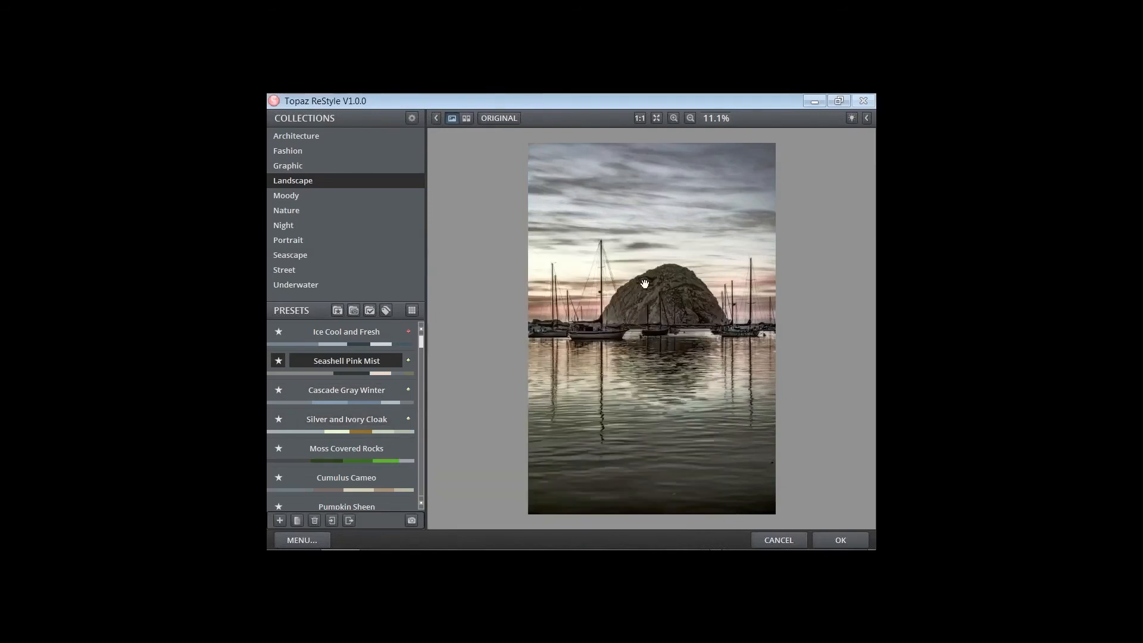
left_click(792, 540)
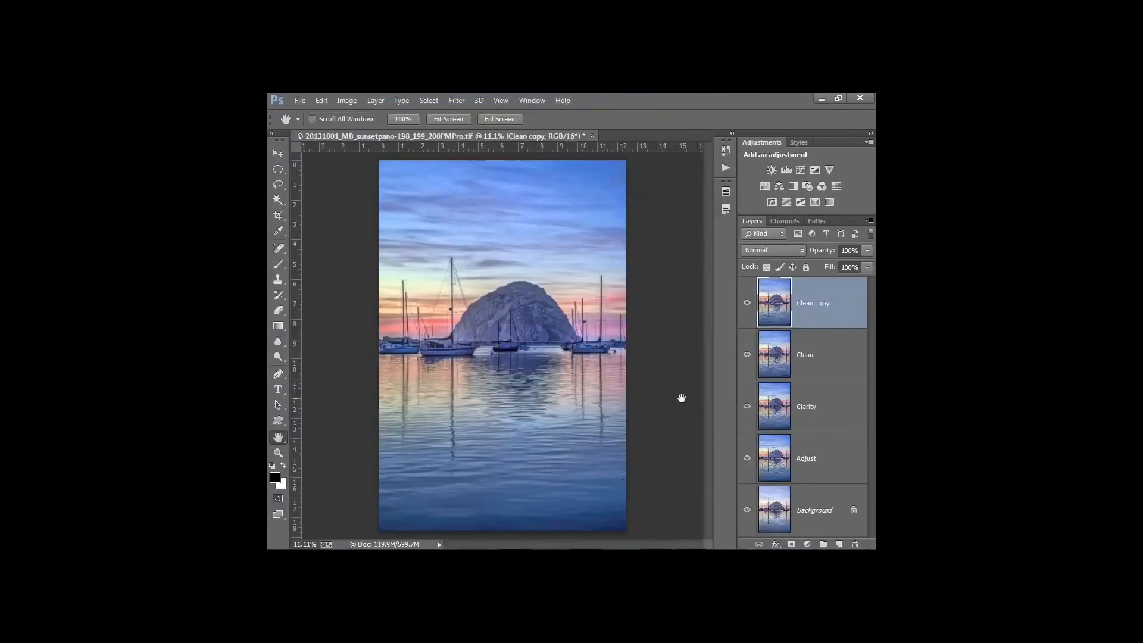